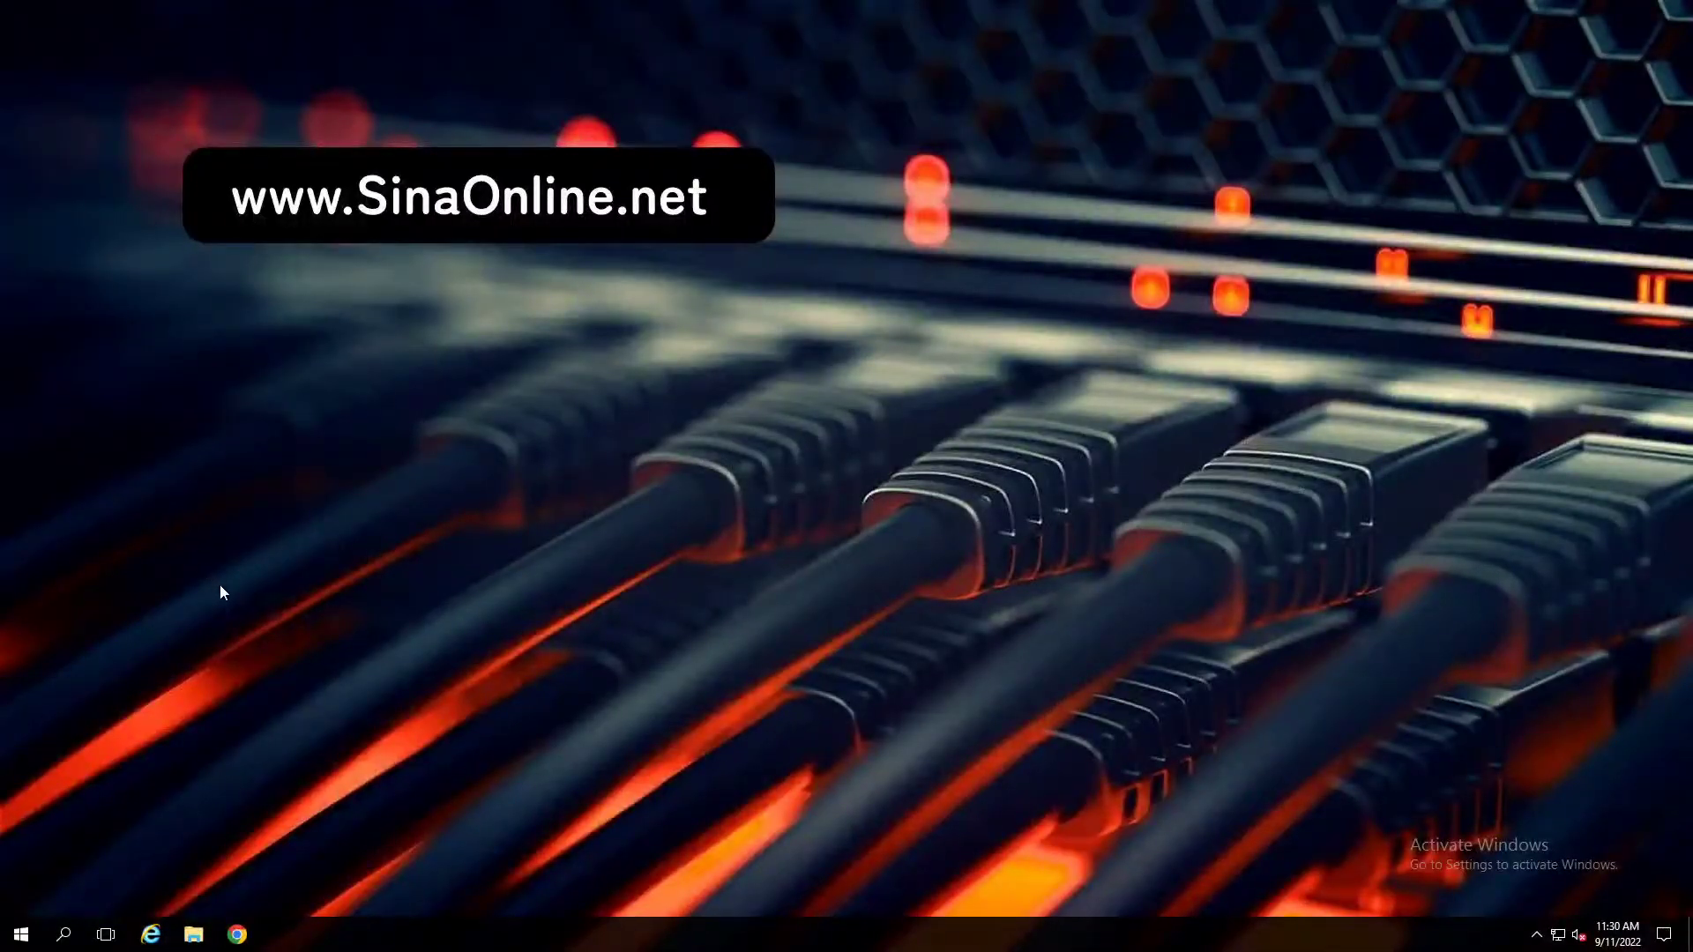
Load redhat.com in the browser, accept standard cookie settings, and open the account login panel.
click(236, 935)
text(redhat.c)
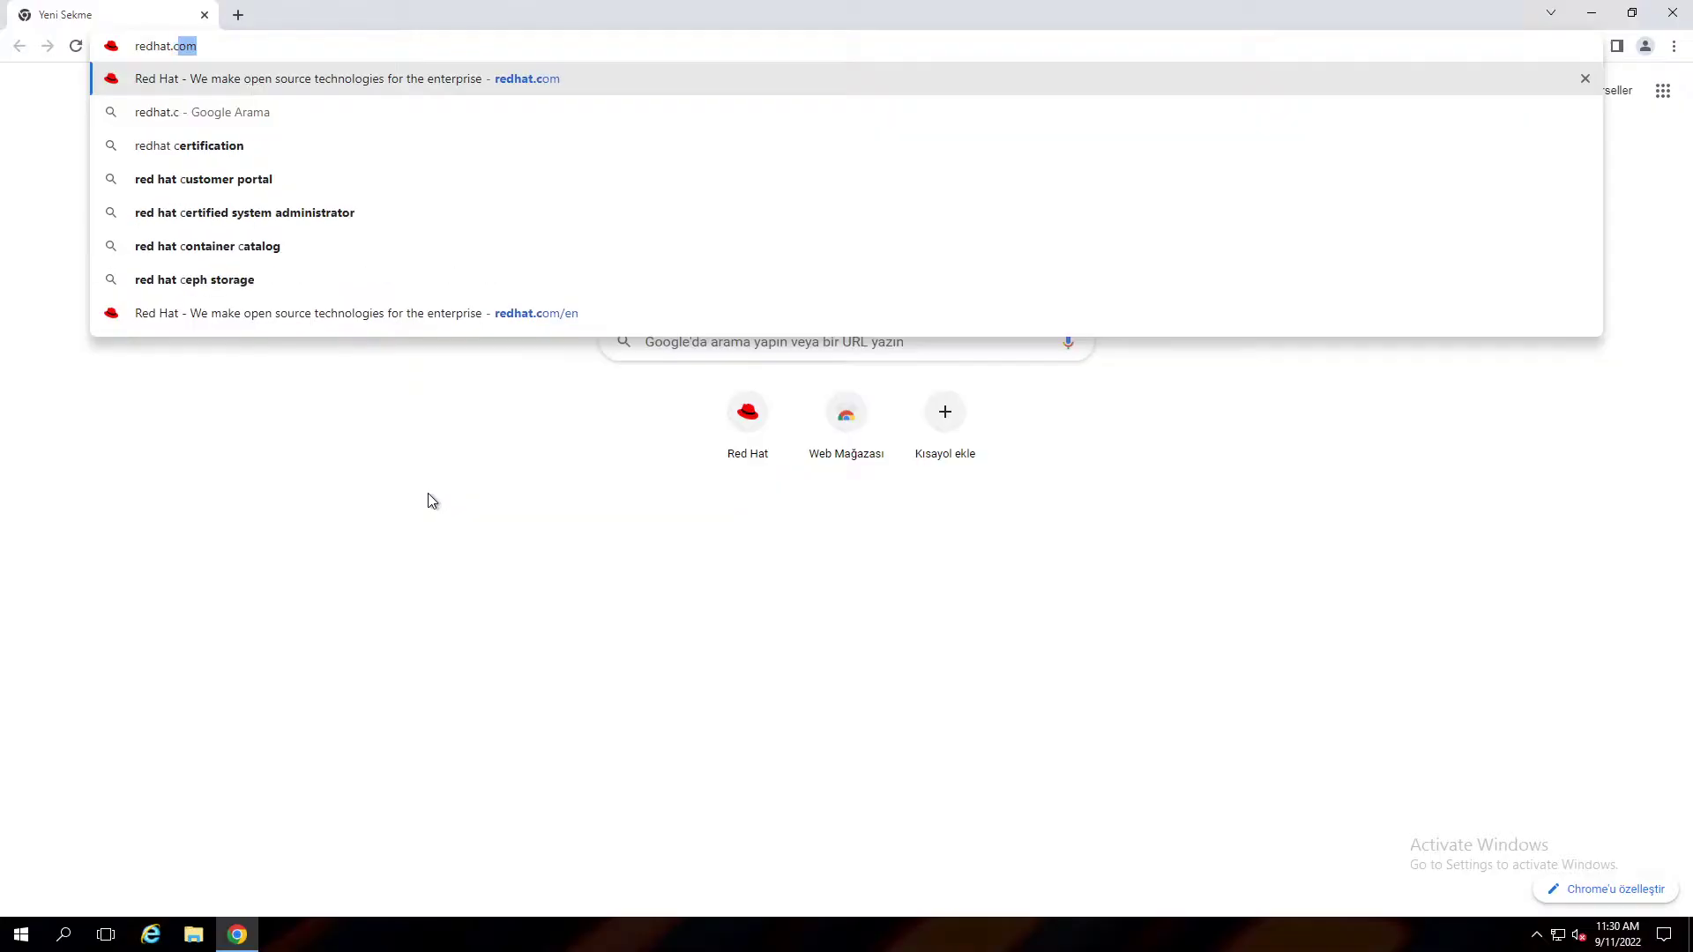
key(Return)
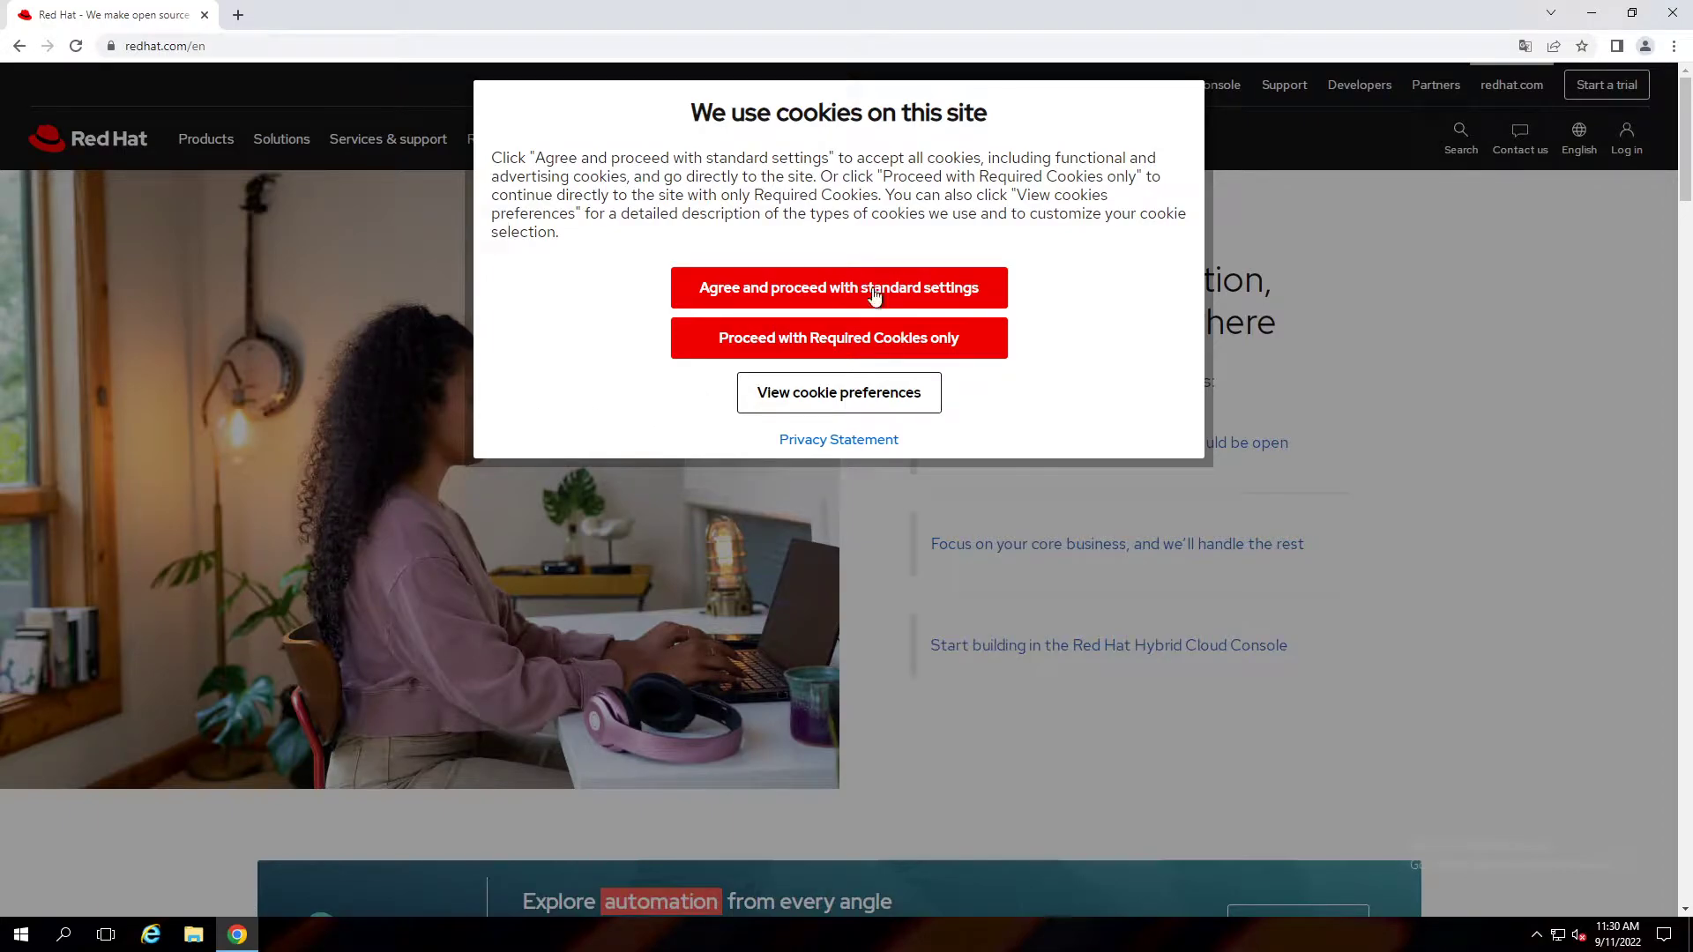
click(875, 293)
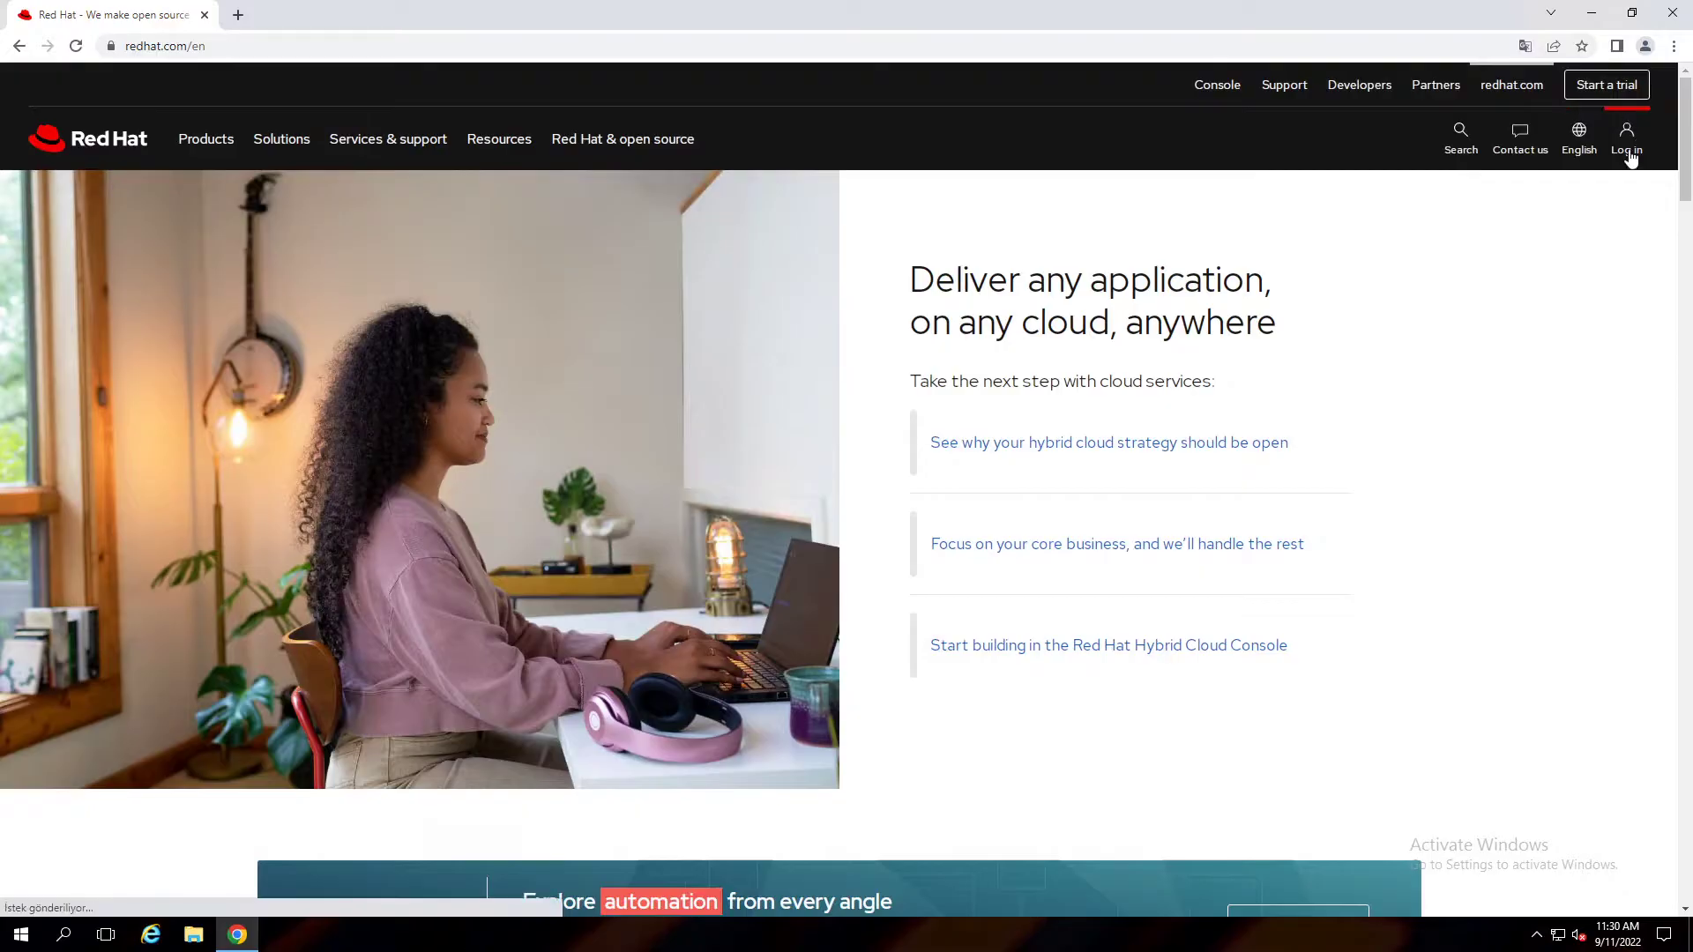
click(1629, 153)
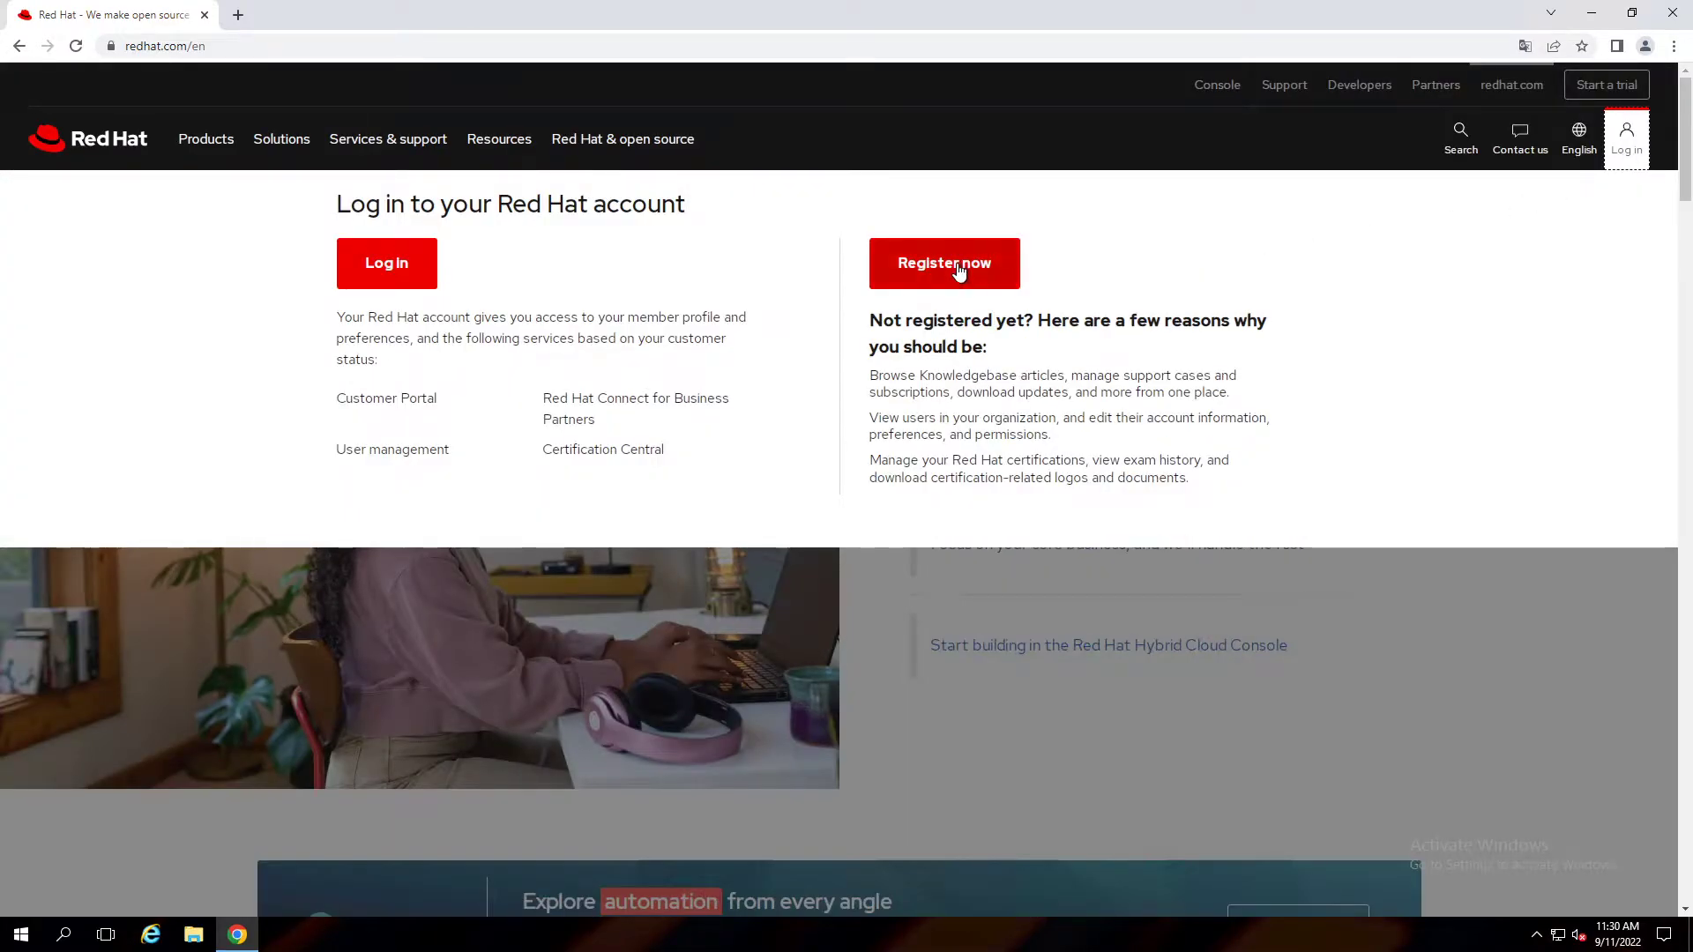
Start a new Red Hat account registration with the Personal account type.
click(957, 267)
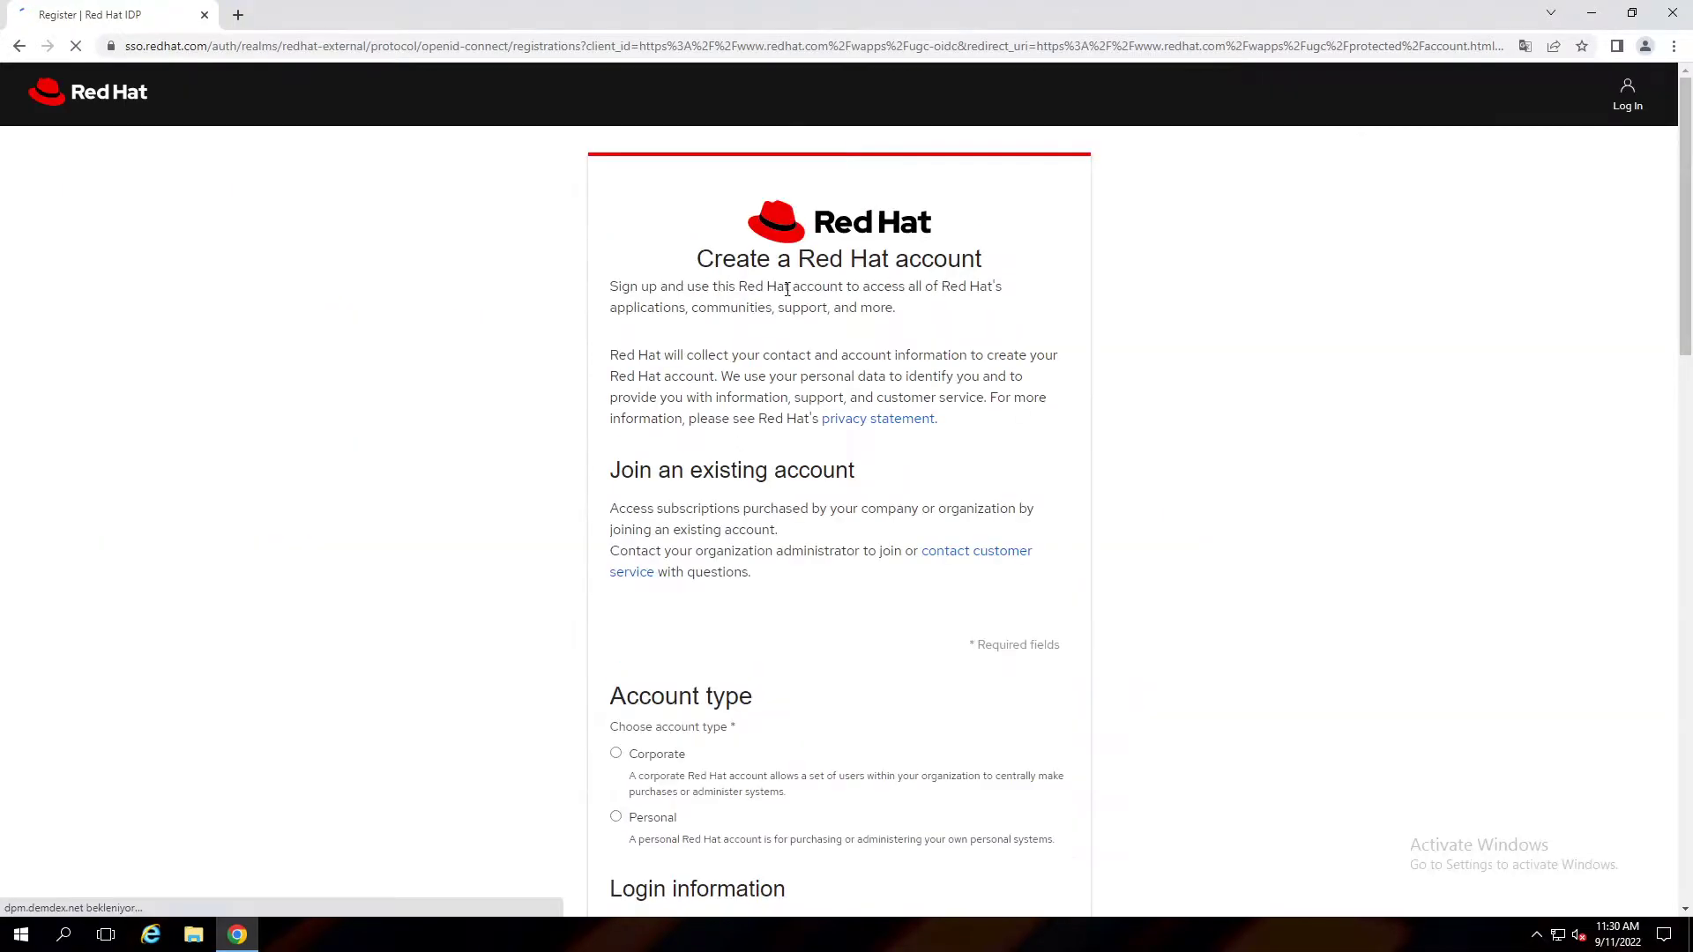
scroll(726, 438, down, 4)
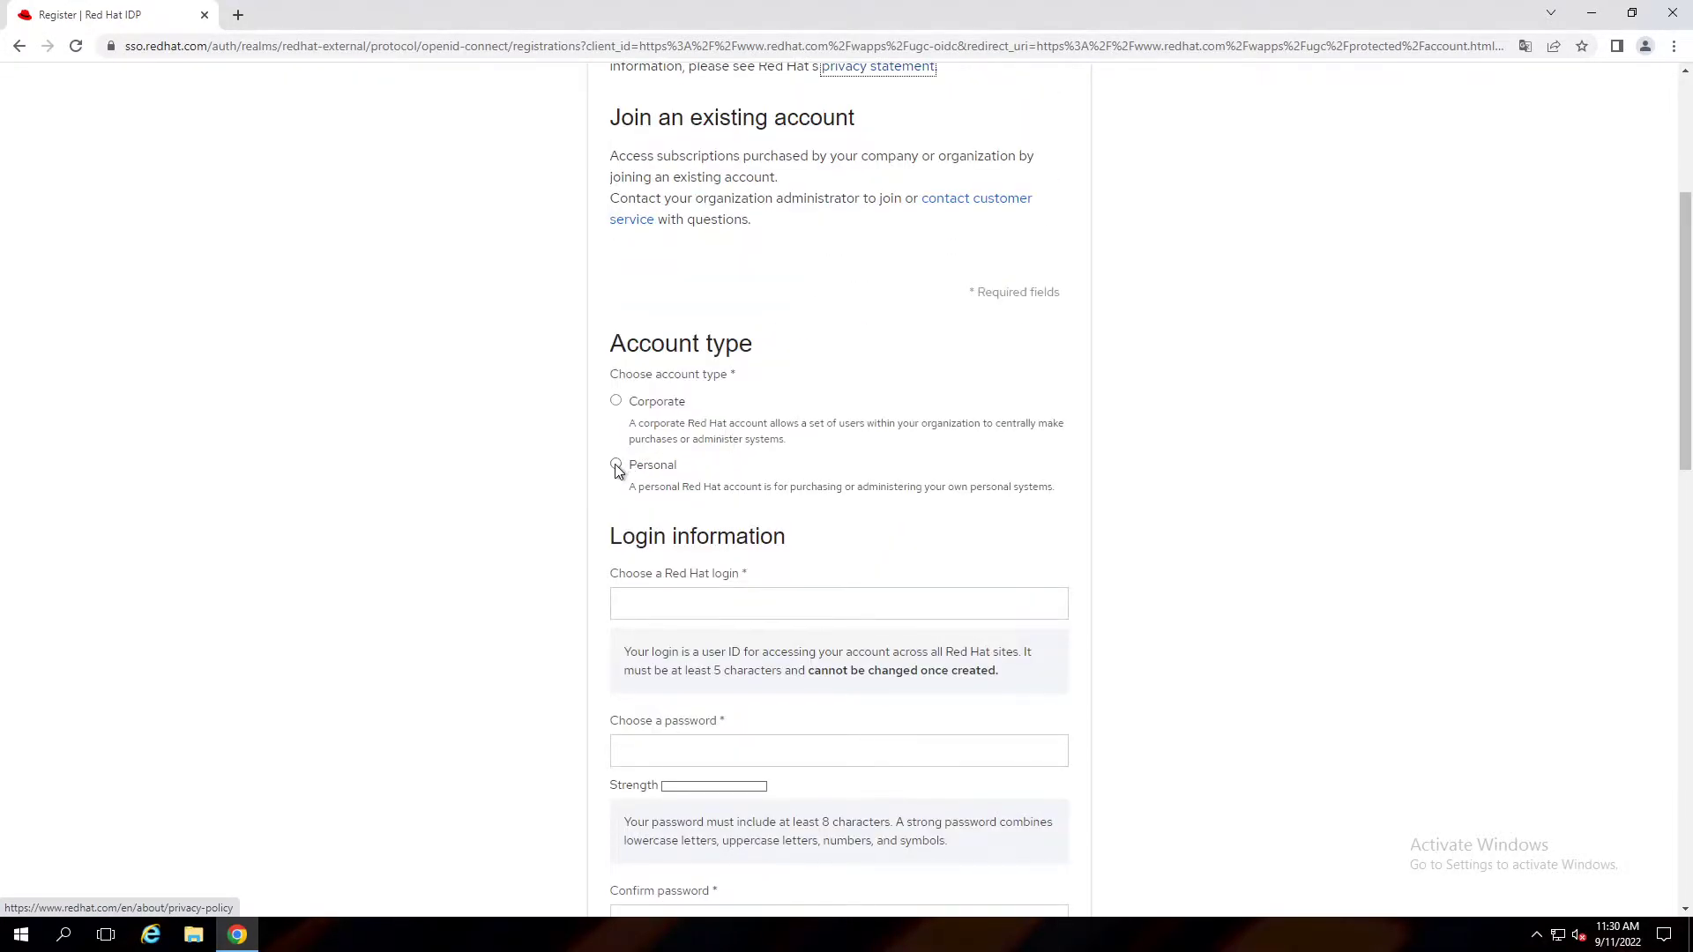
click(615, 465)
scroll(615, 469, down, 1)
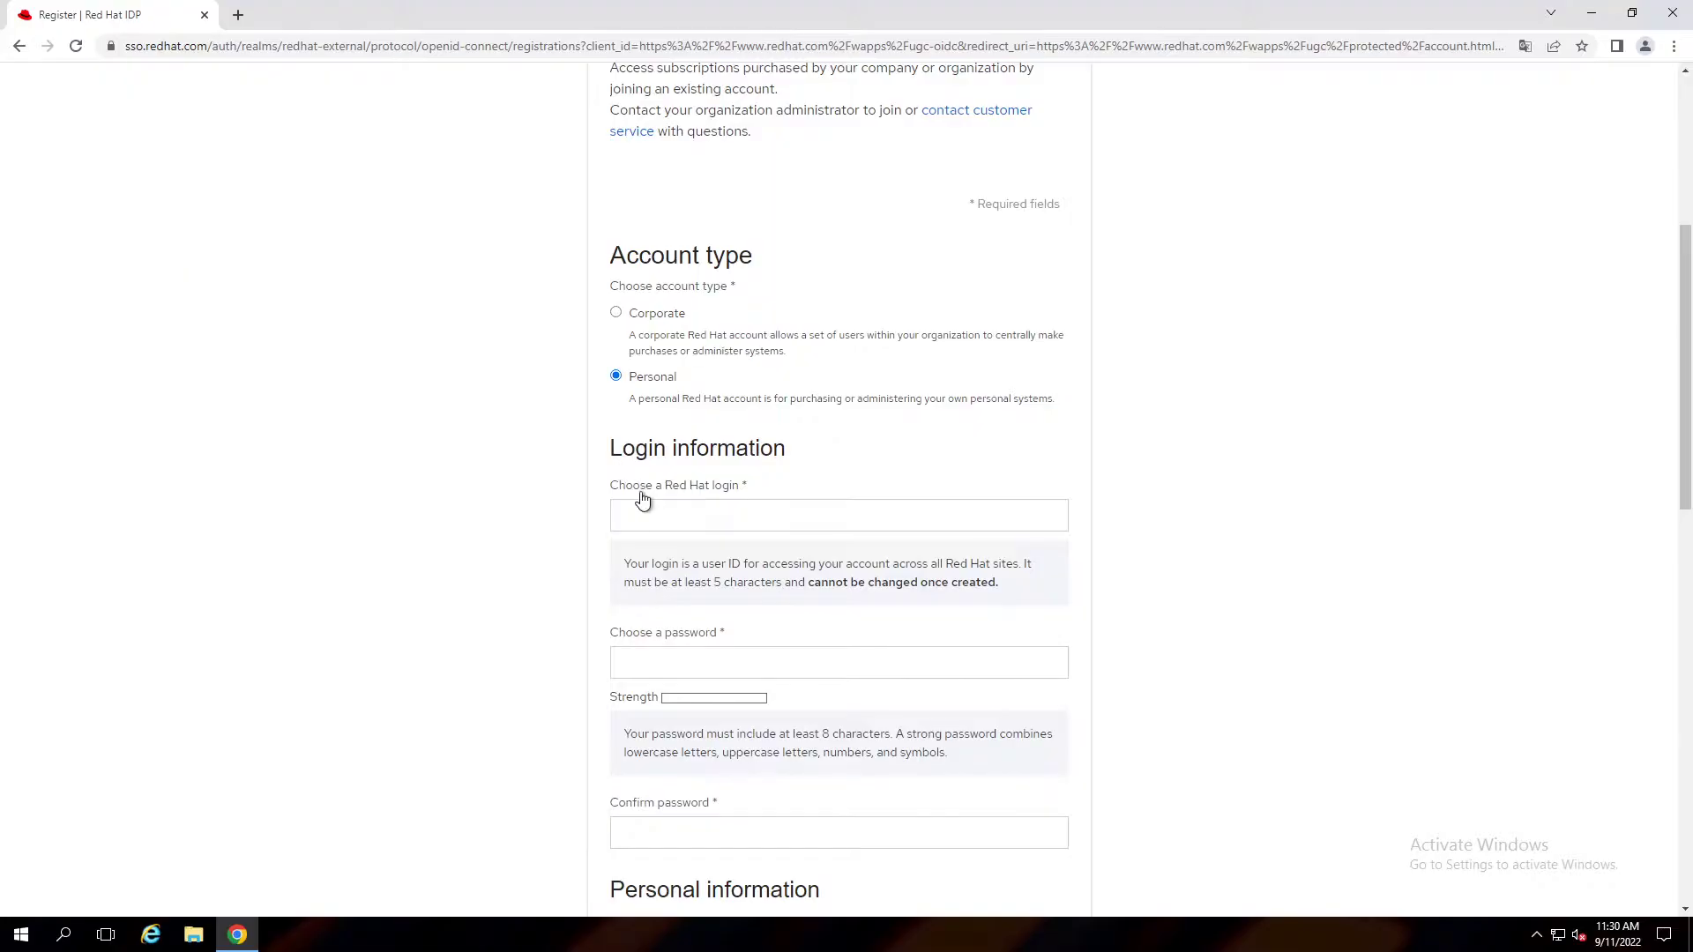
Enter the chosen Red Hat login and the account password, then move to confirming it.
click(688, 518)
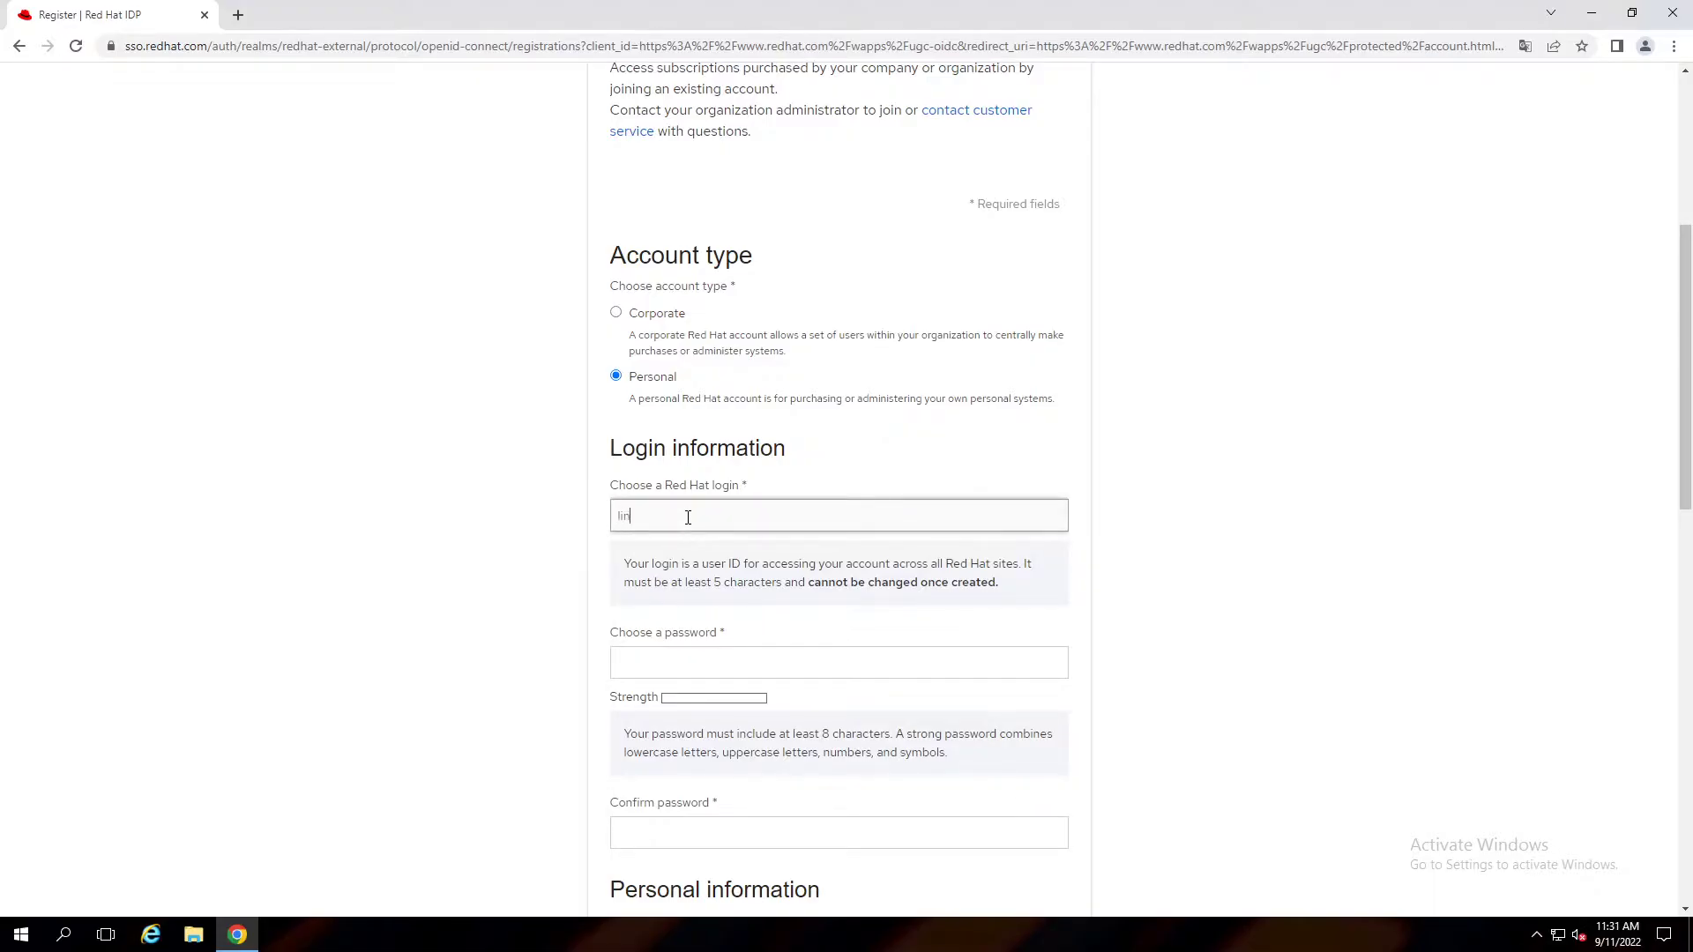
text(linux-sinaonline)
click(688, 654)
text(a)
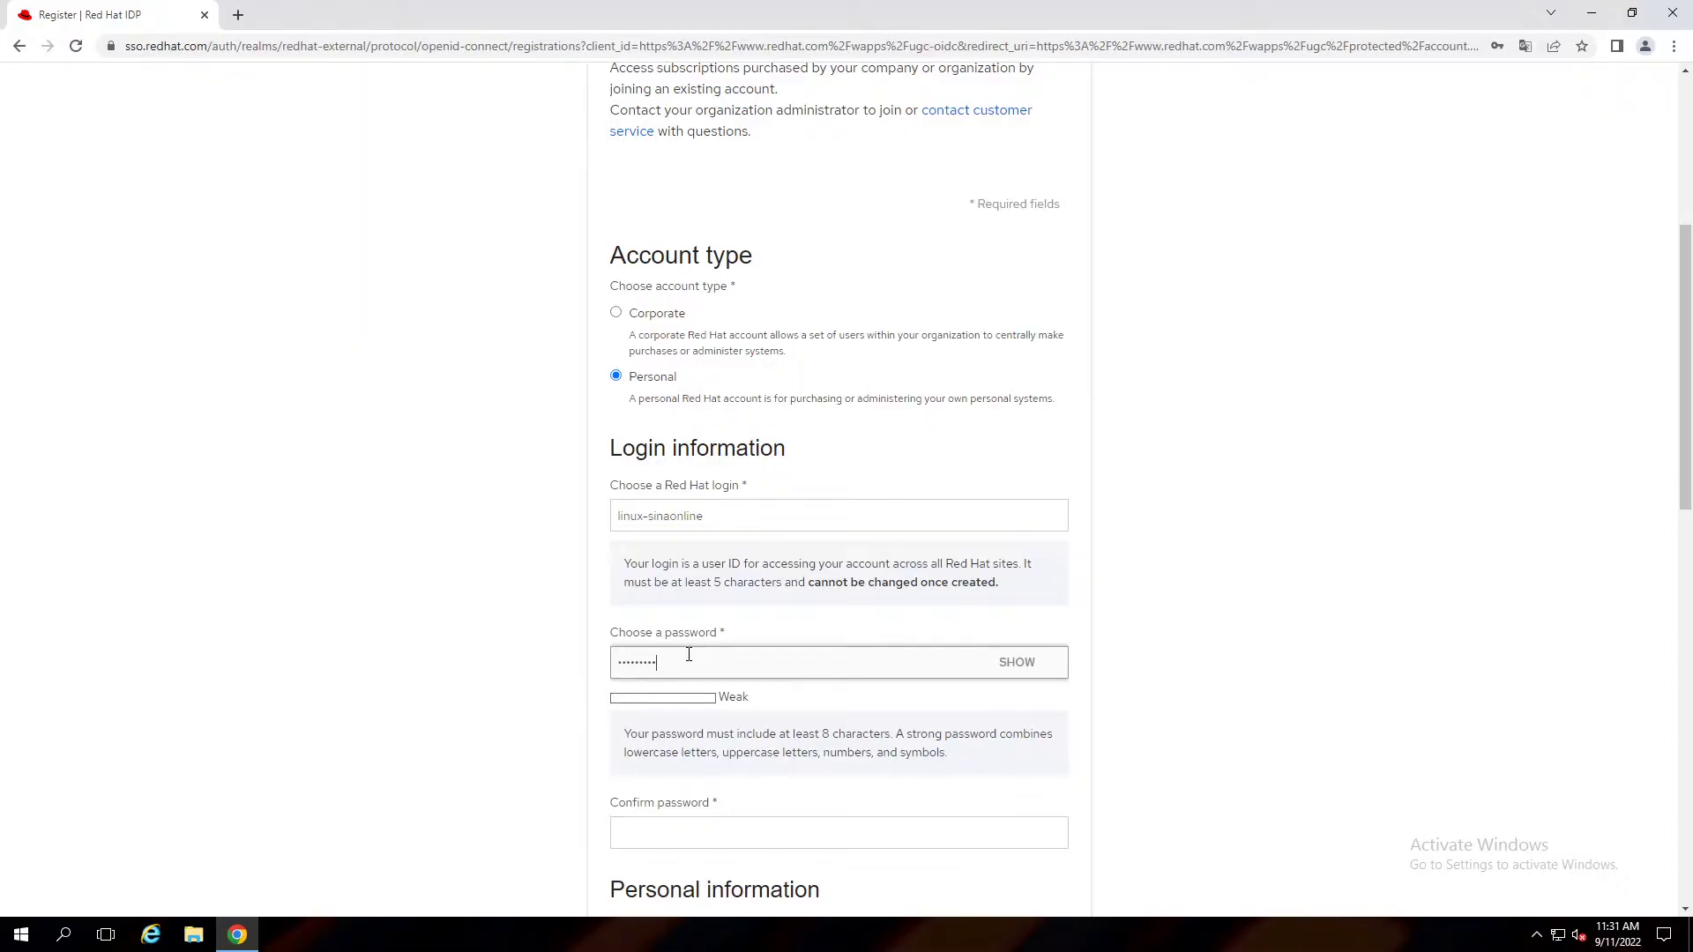
text(••••••)
key(Tab)
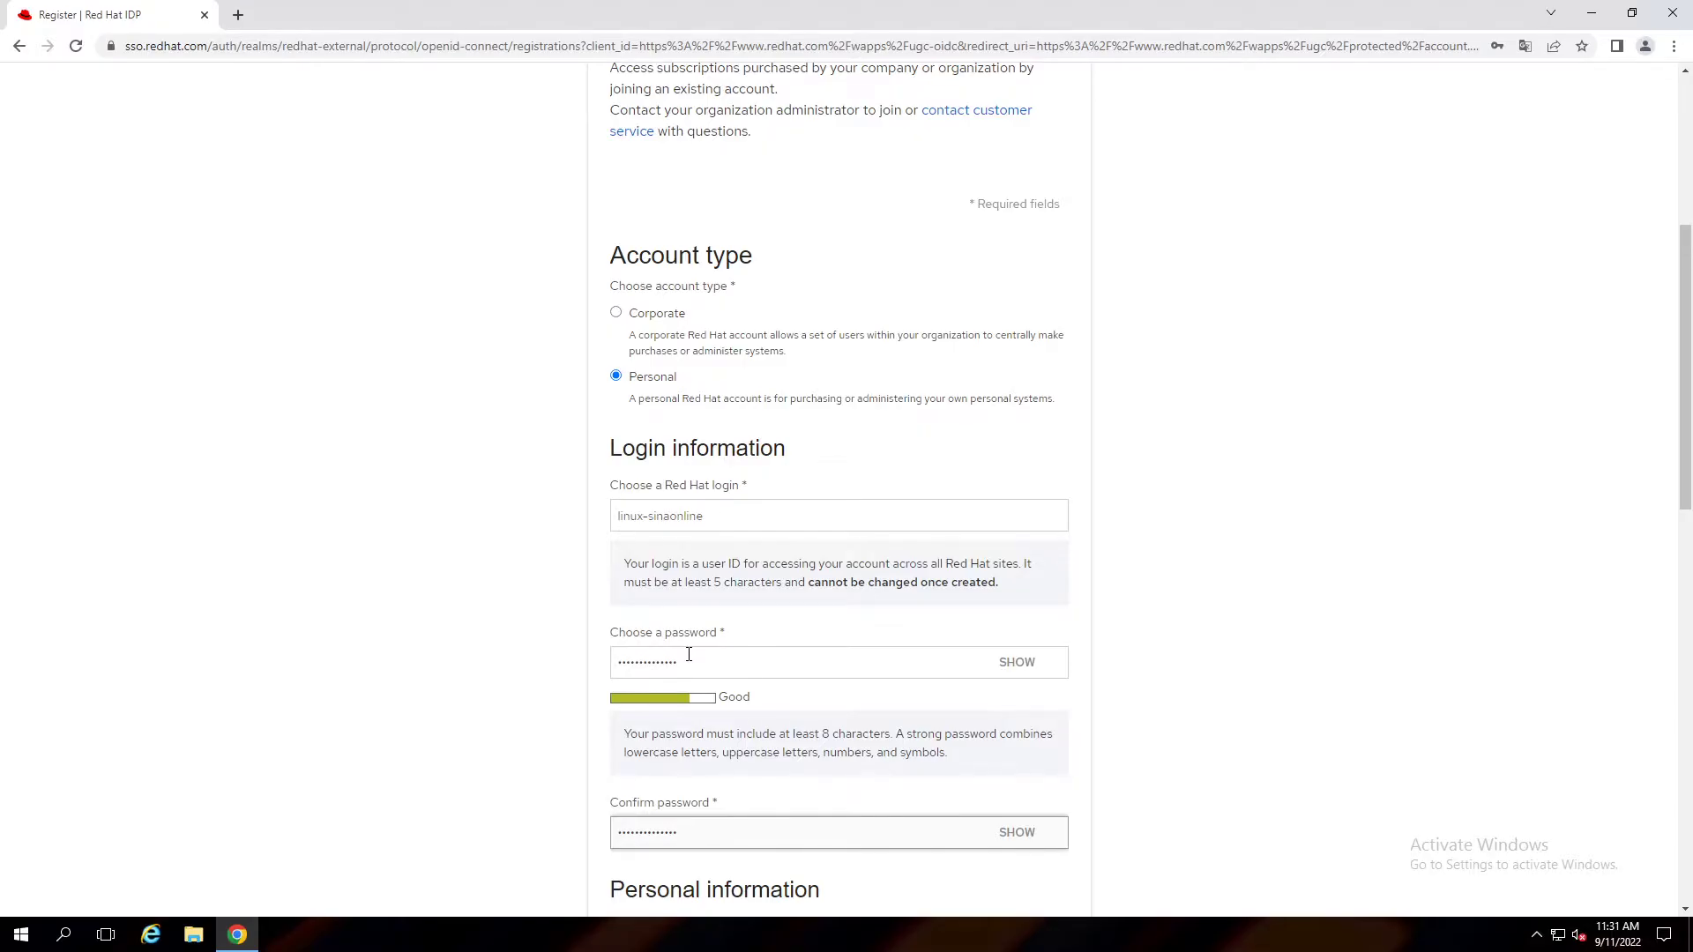
scroll(688, 654, down, 3)
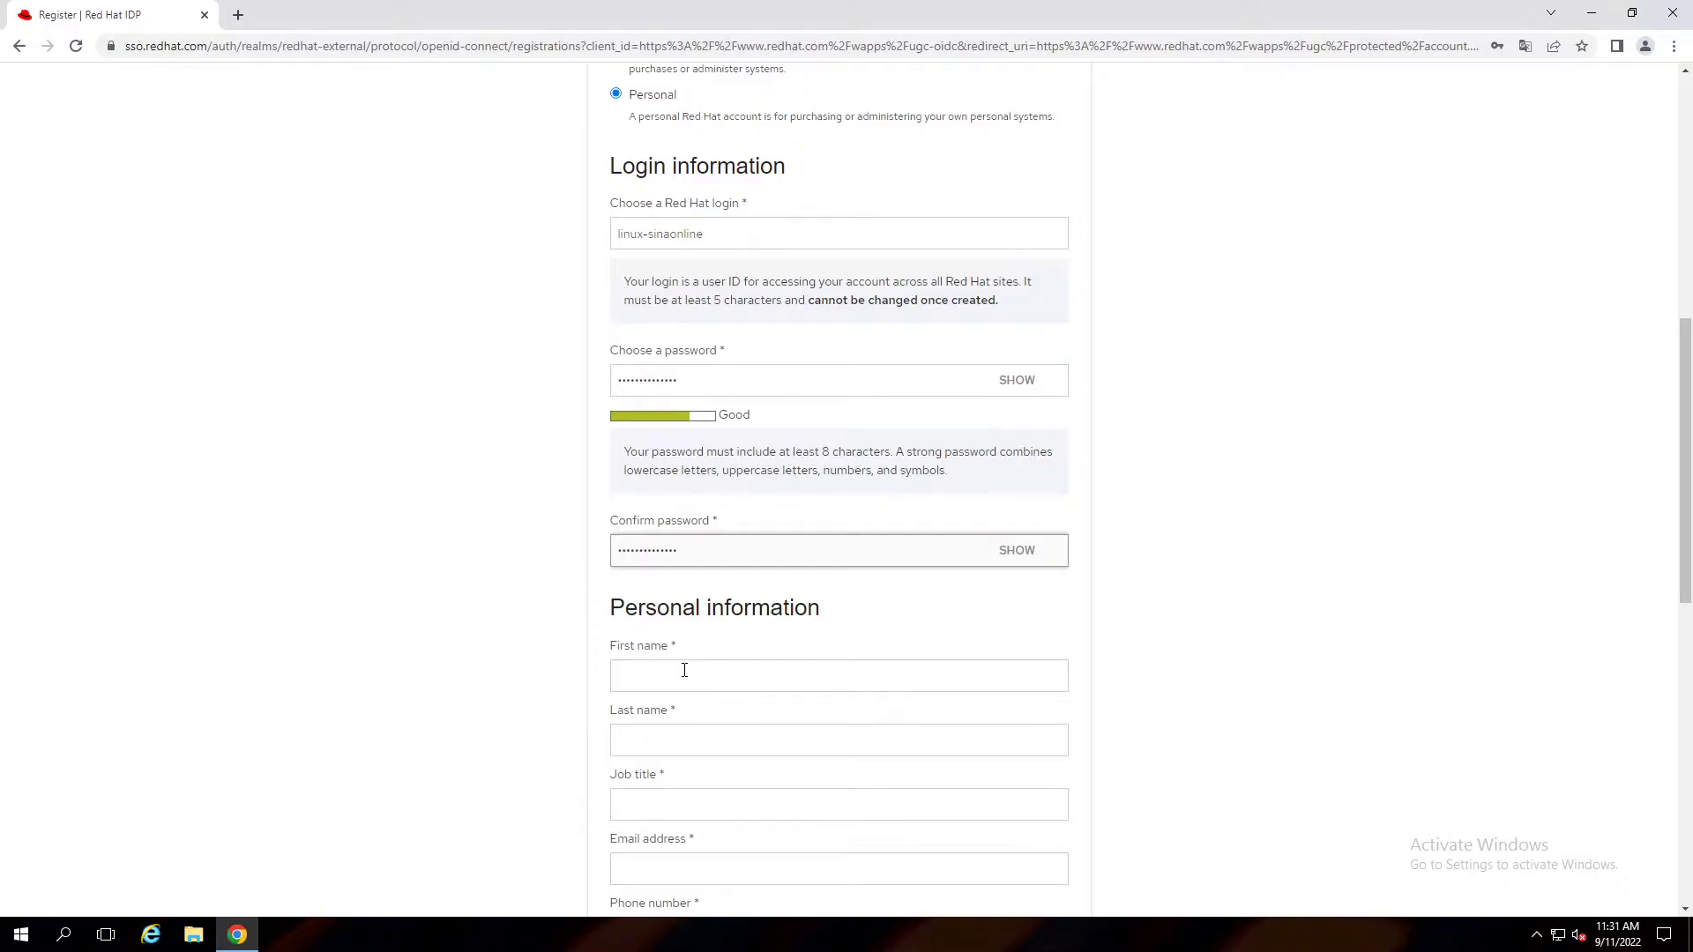
Fill in the first and last name, job title System Admin, and the e-mail address.
click(684, 670)
text(S)
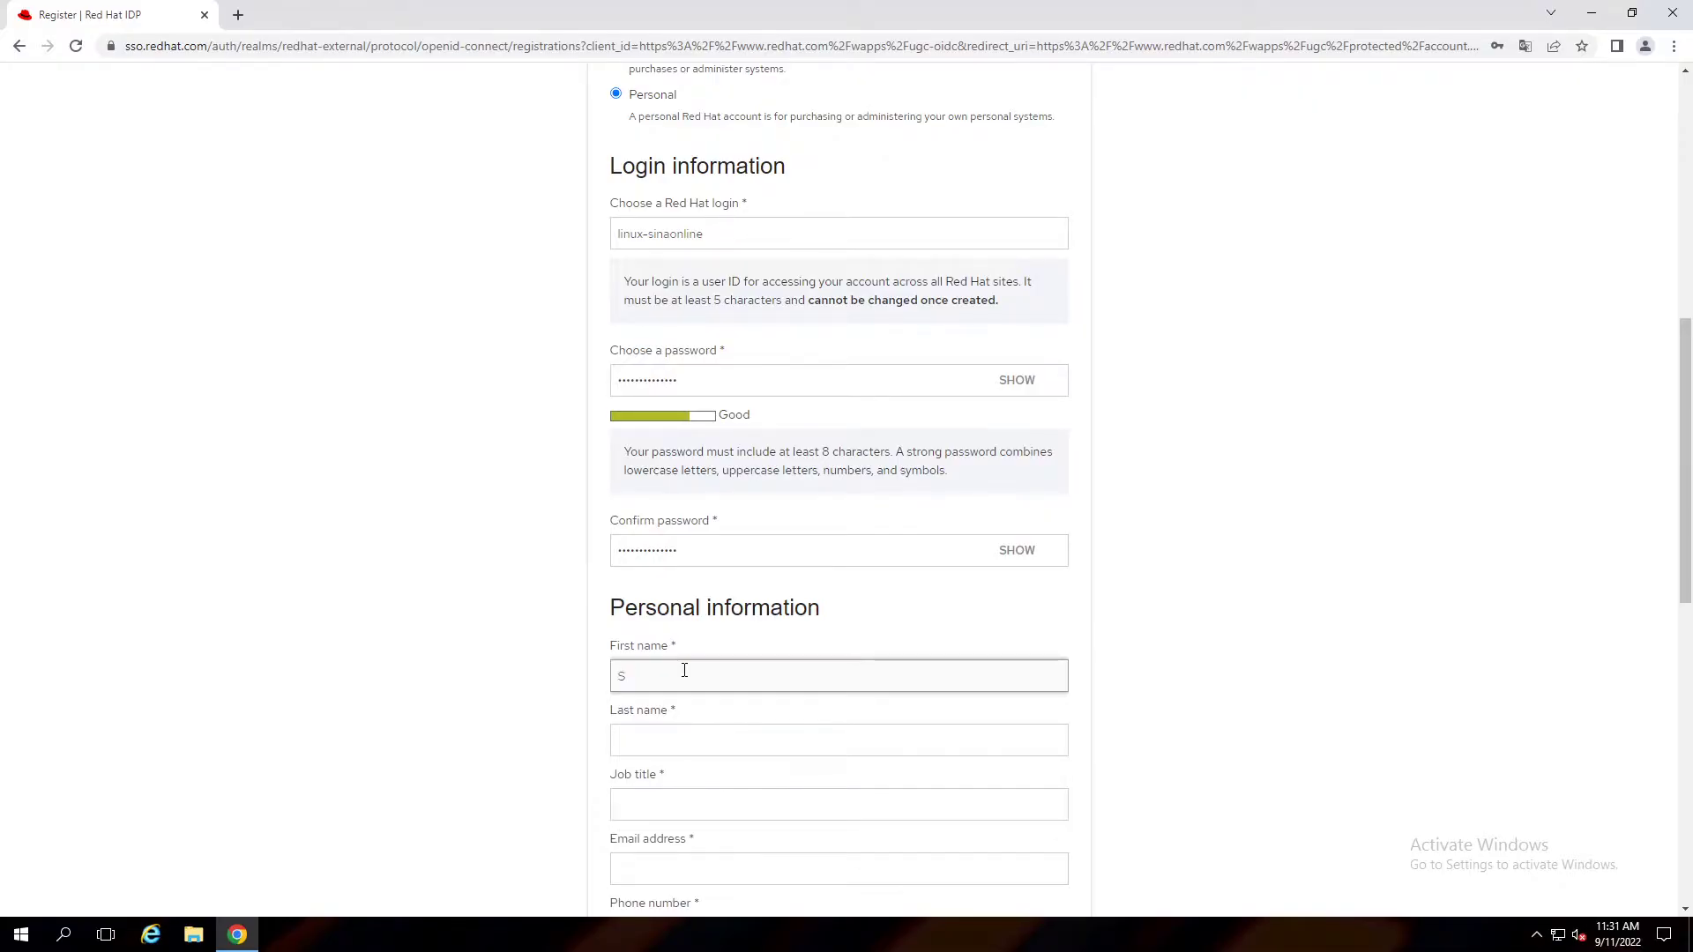
text(ona)
key(Tab)
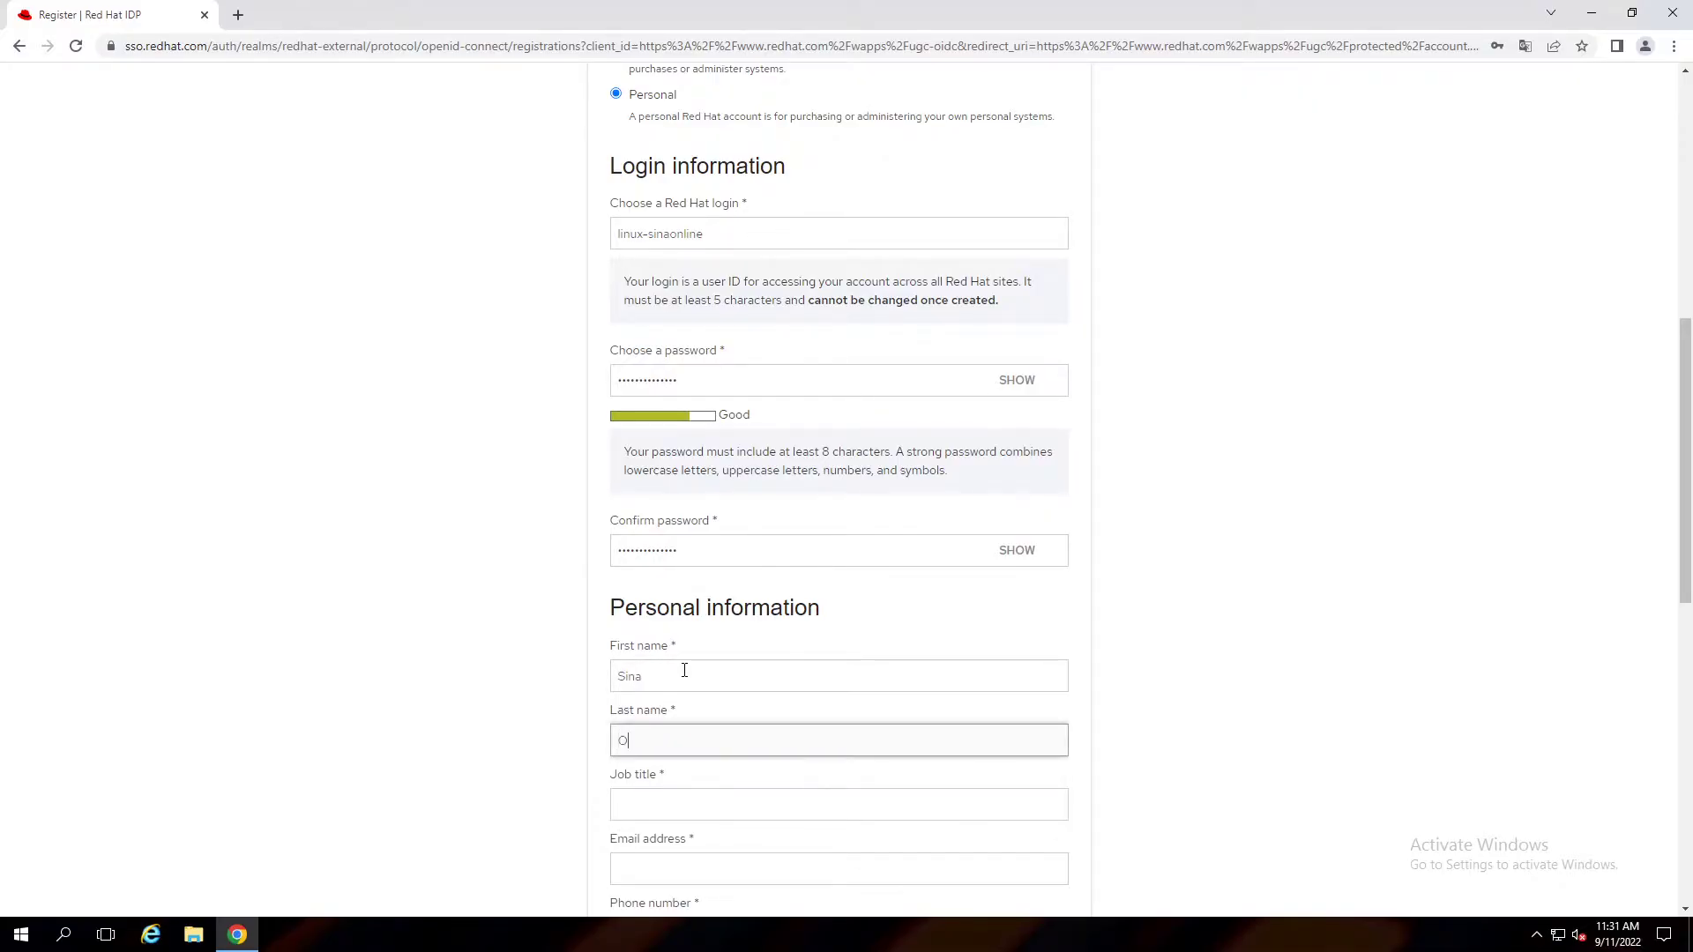
text(Online)
key(Tab)
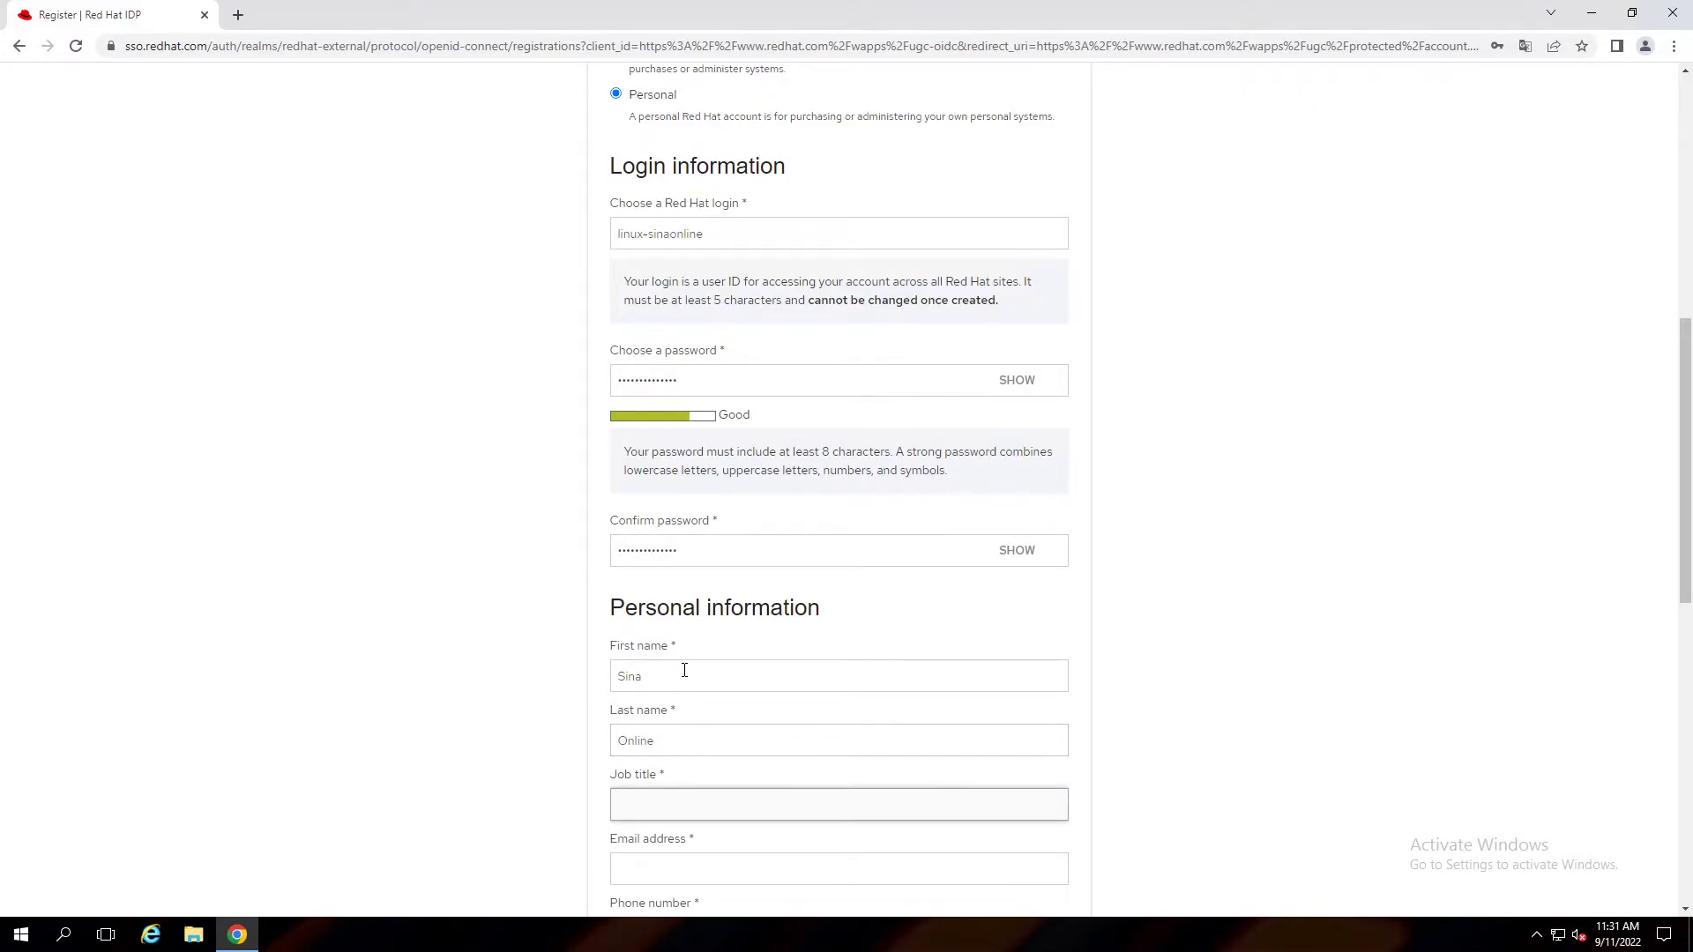
text(System Admin)
key(Tab)
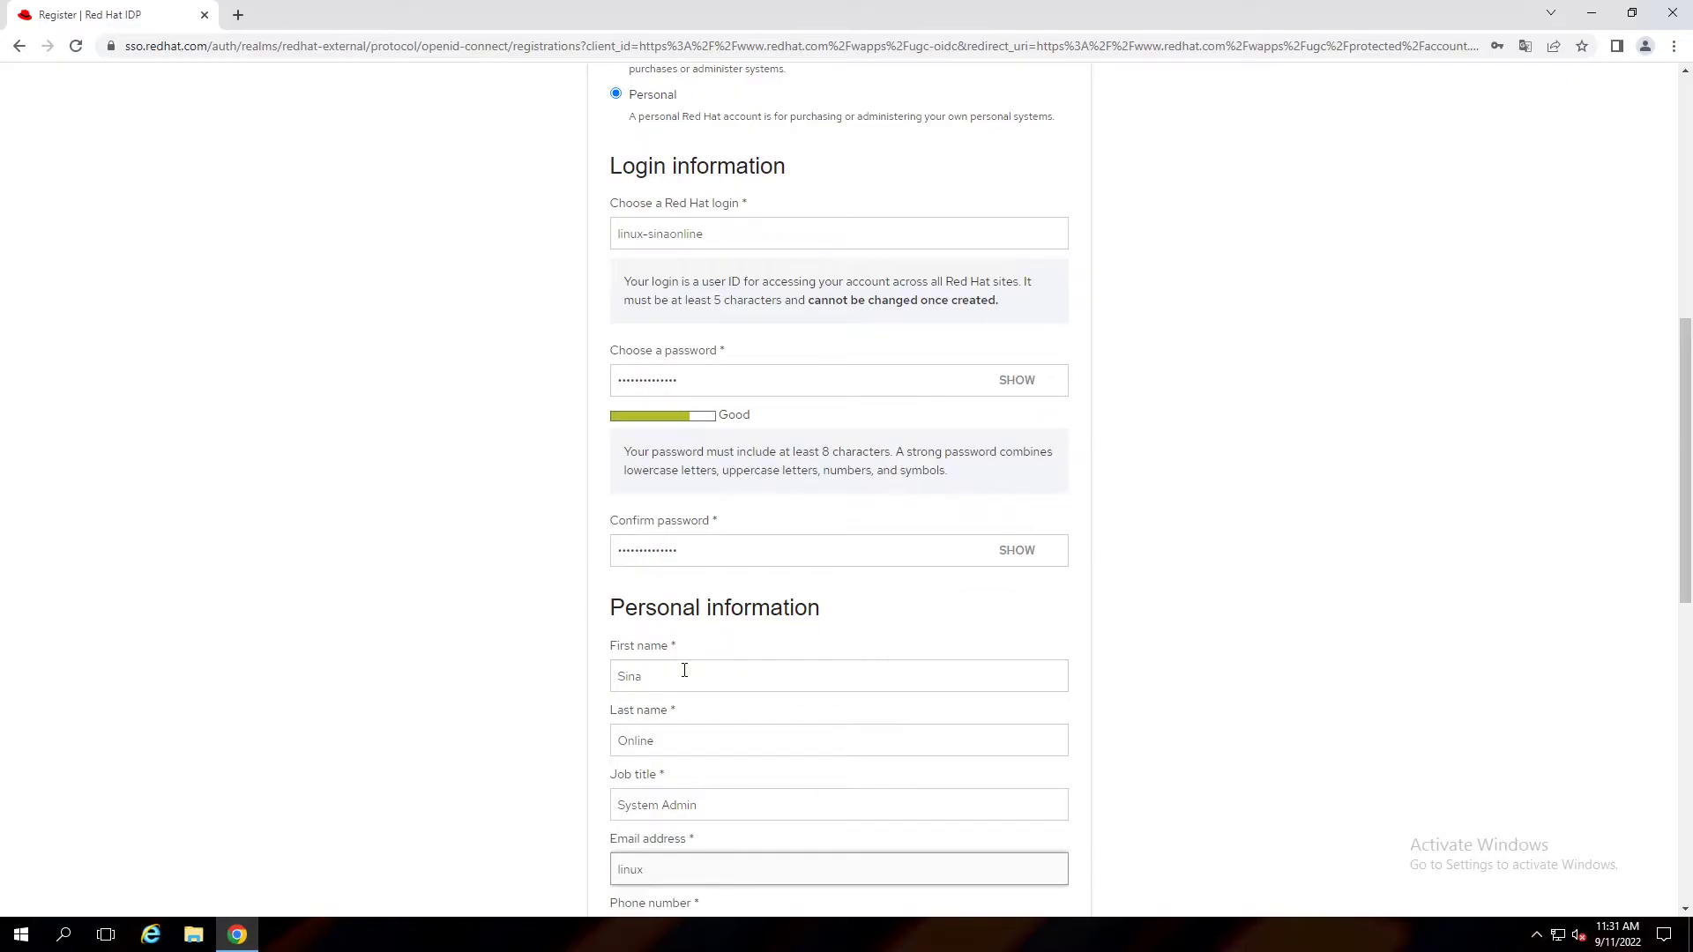
Enter the phone number, choose Turkey as the country, and fill in address line 1.
scroll(684, 670, down, 4)
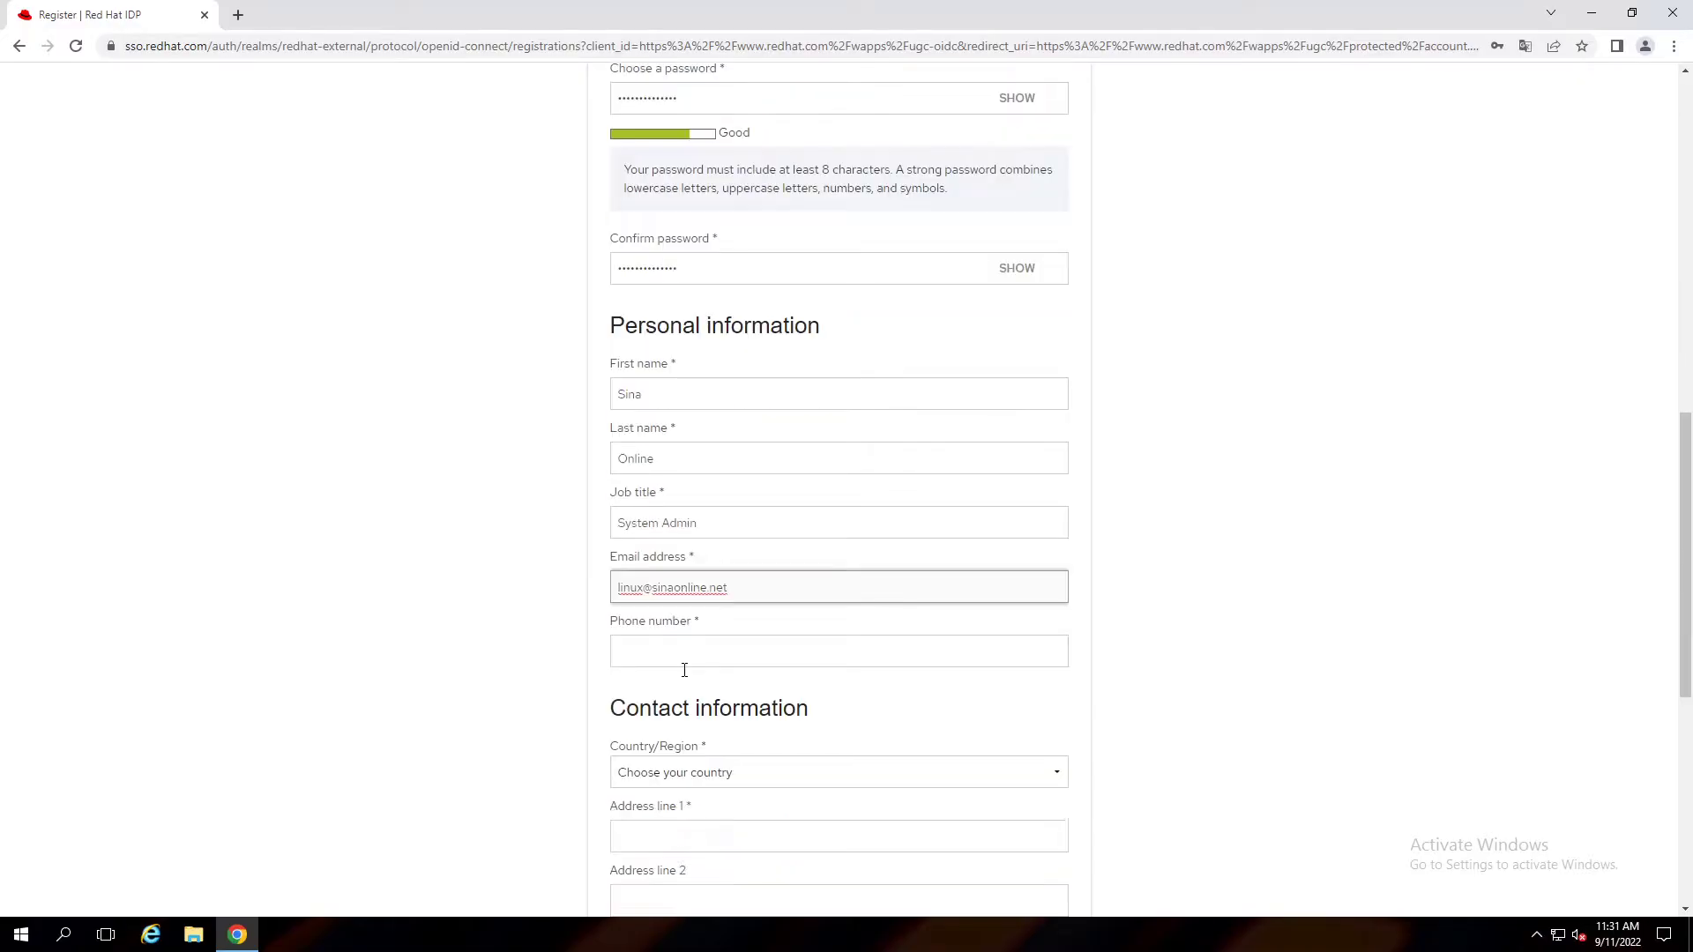
click(674, 566)
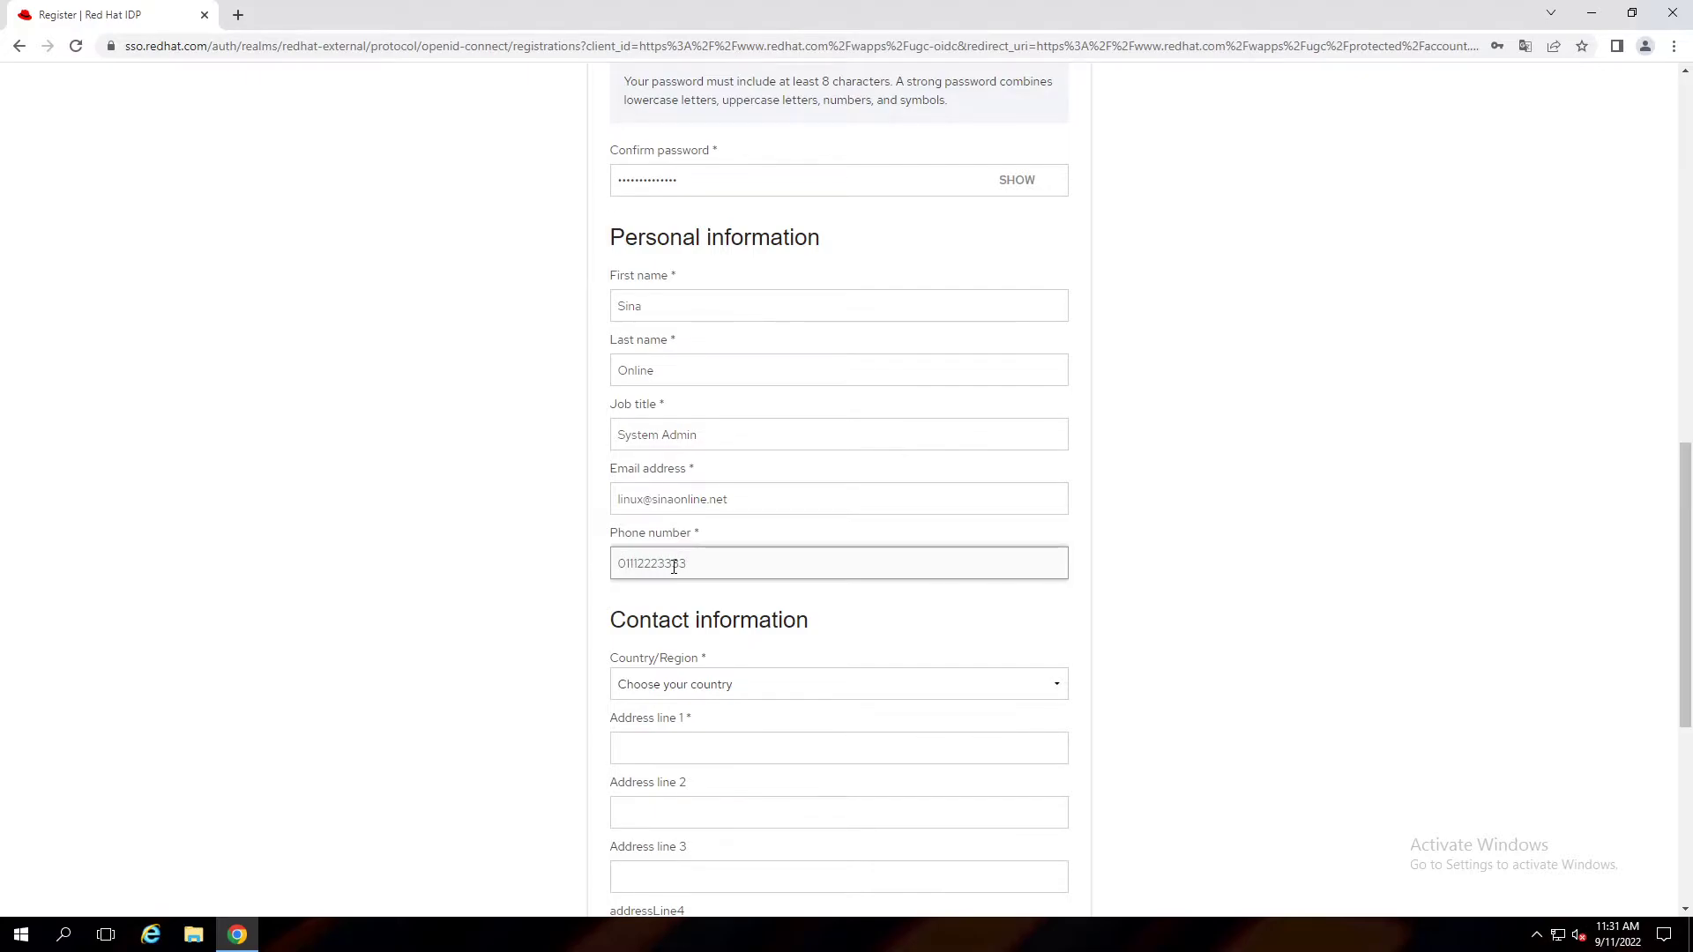
scroll(789, 608, down, 1)
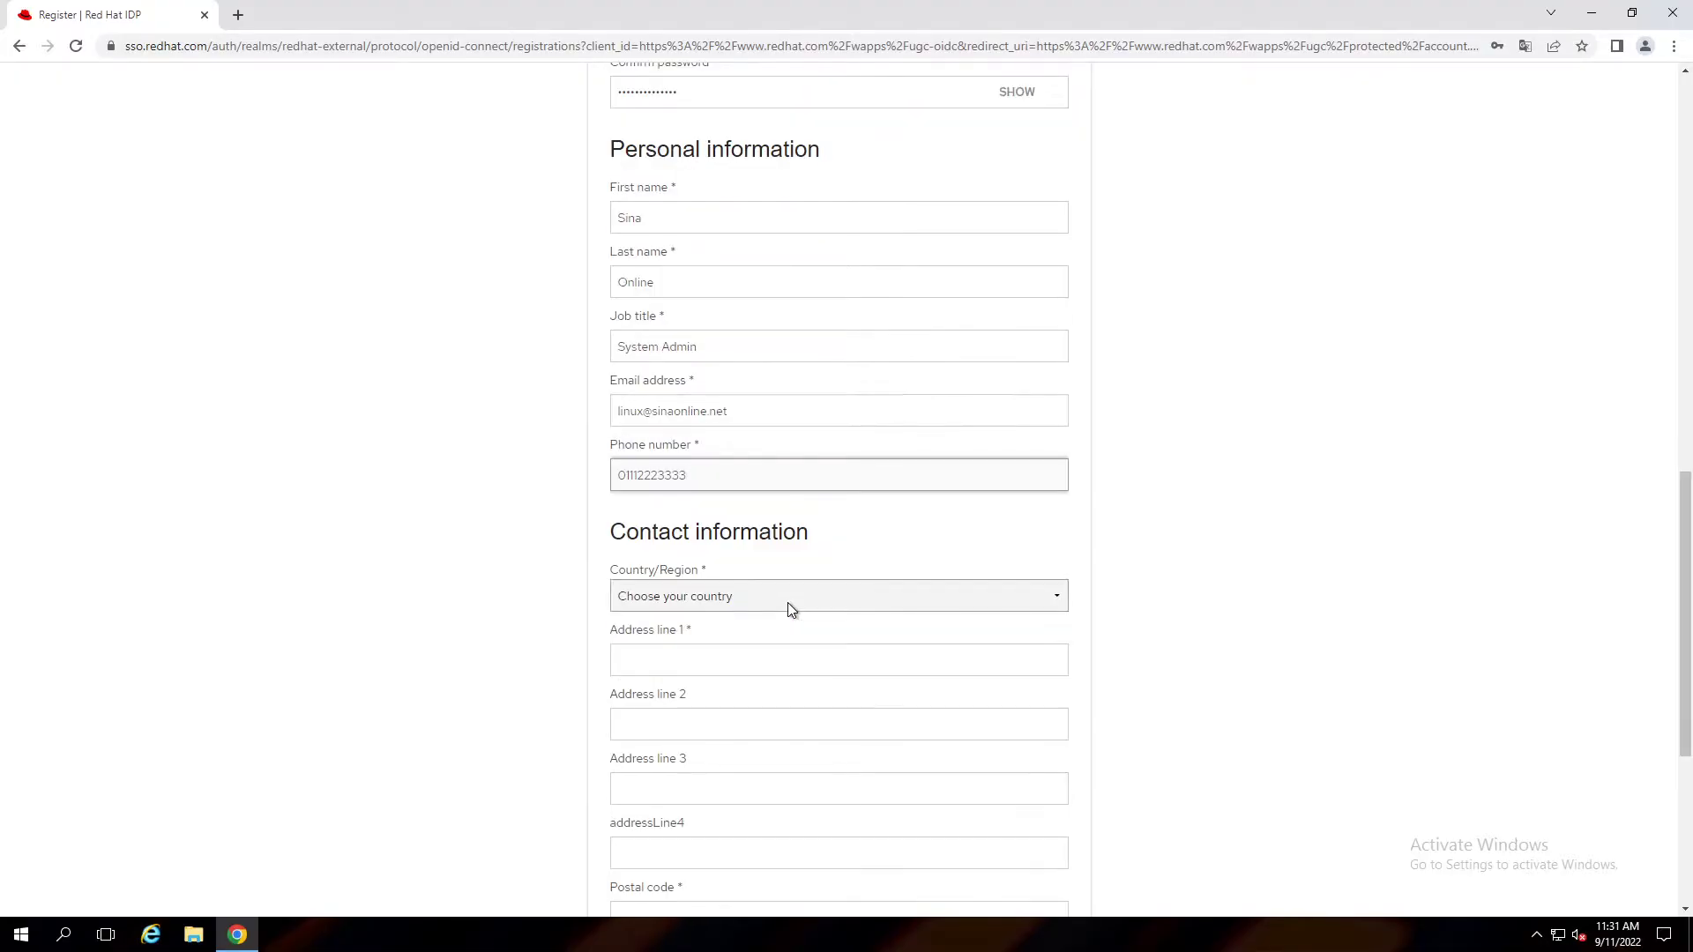
click(764, 598)
text(tur)
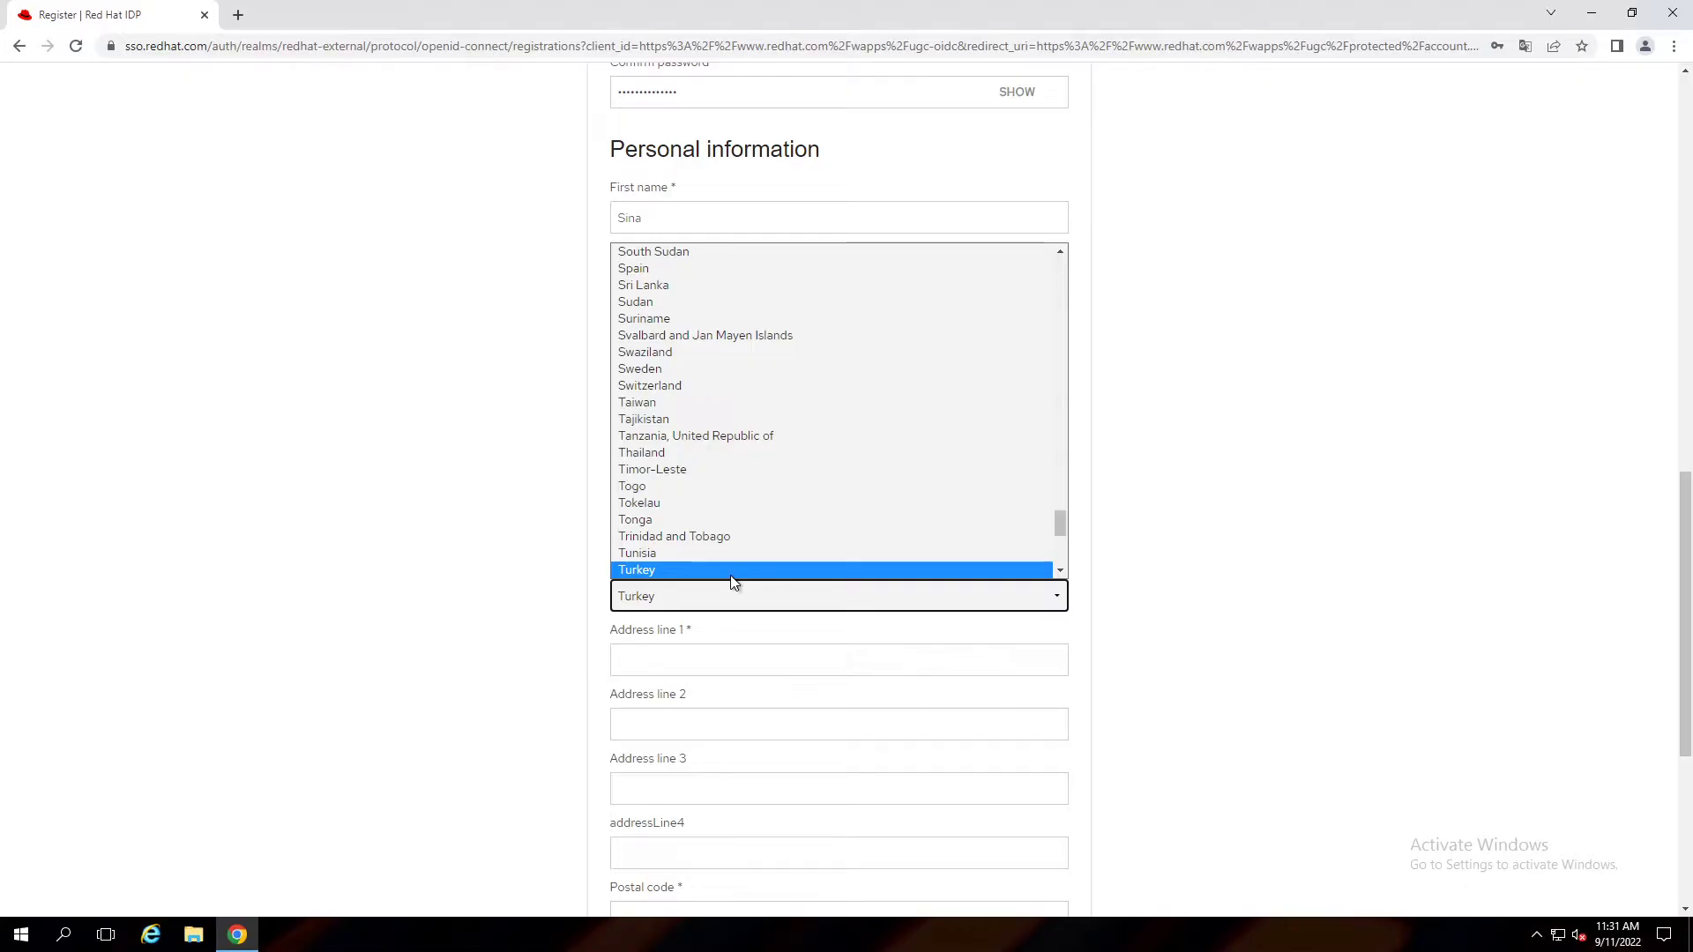
click(730, 575)
click(680, 652)
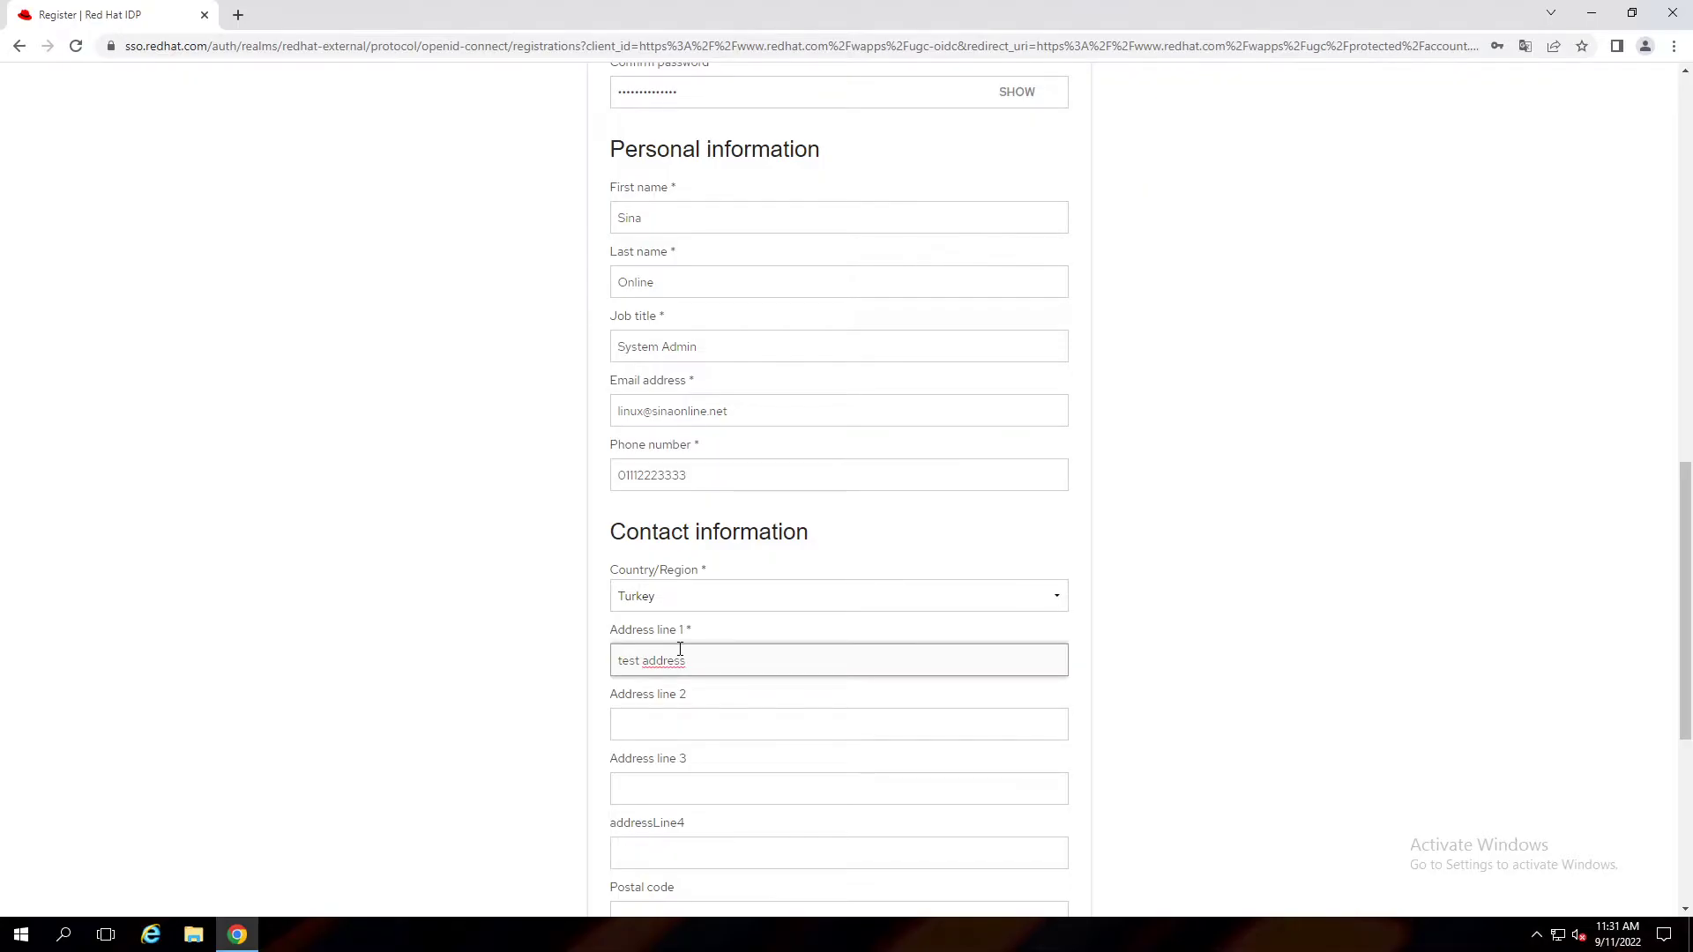
scroll(680, 650, down, 5)
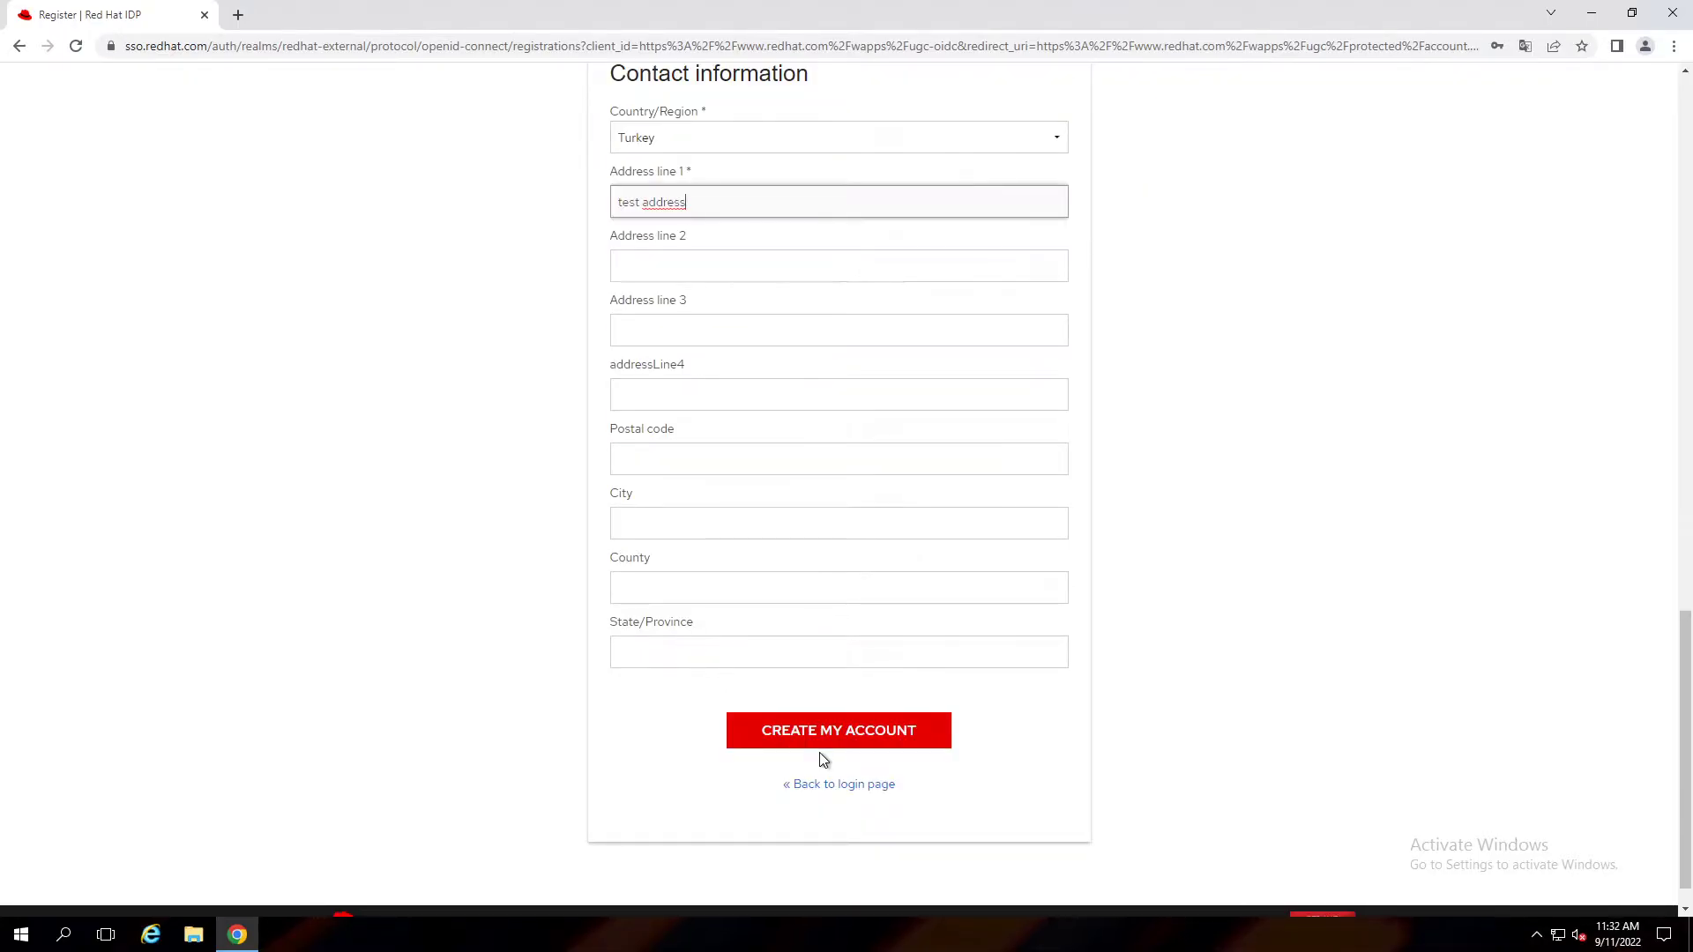
Submit the registration, decline saving the password, and resend the e-mail confirmation message.
click(820, 743)
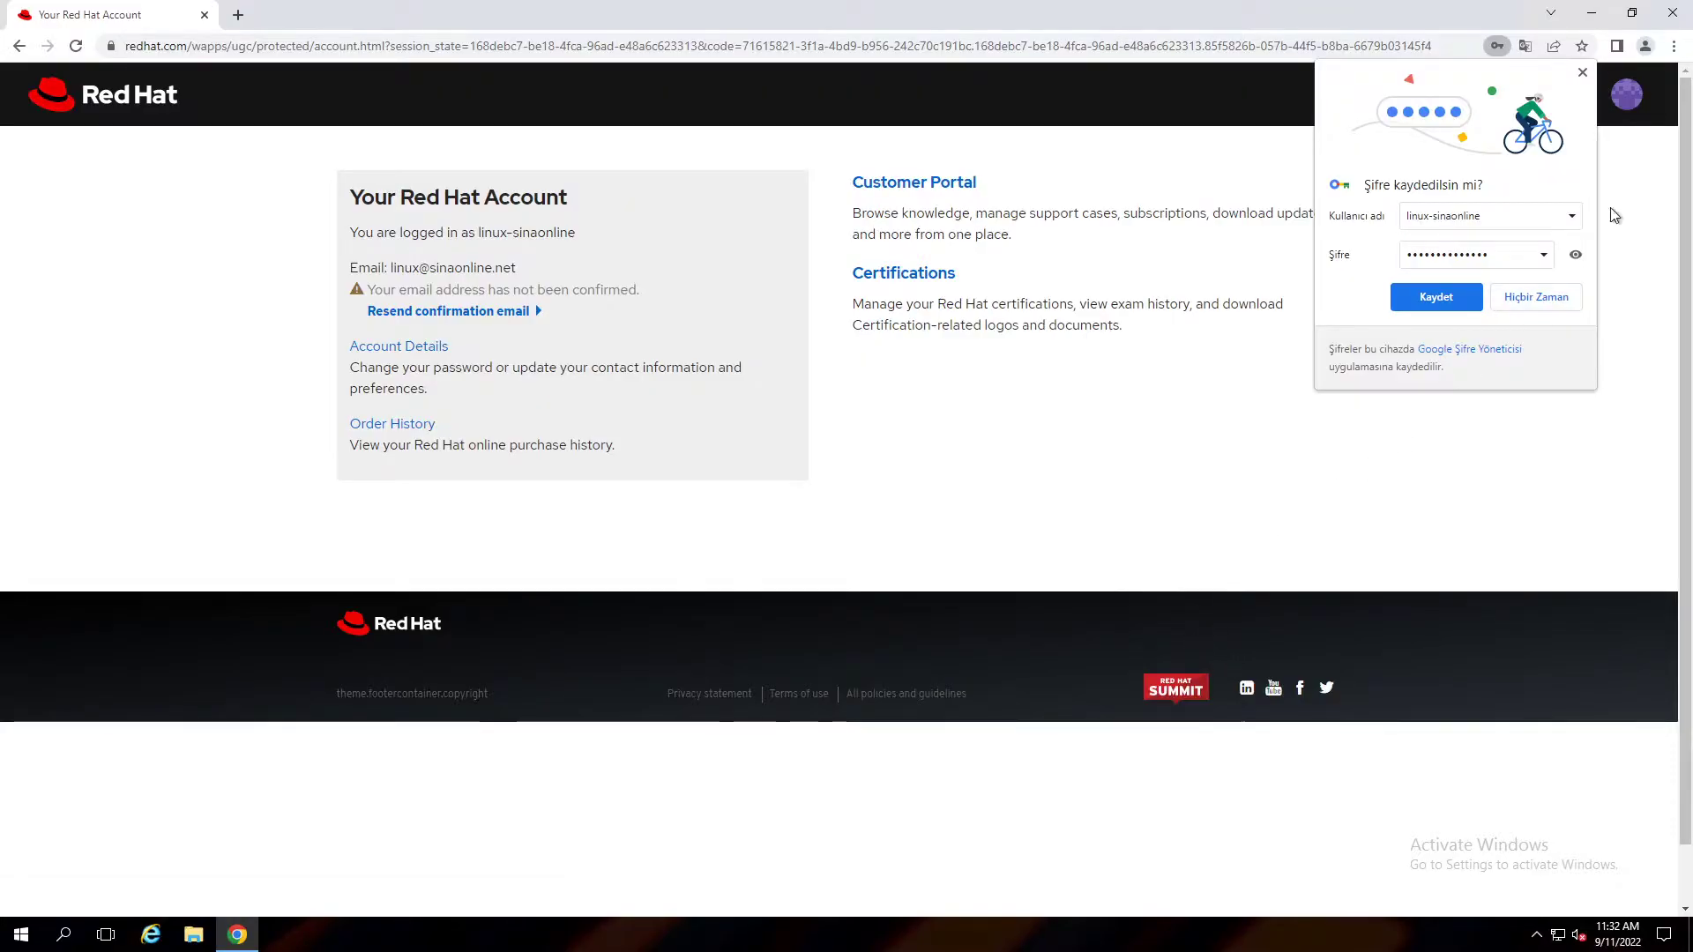
click(1583, 73)
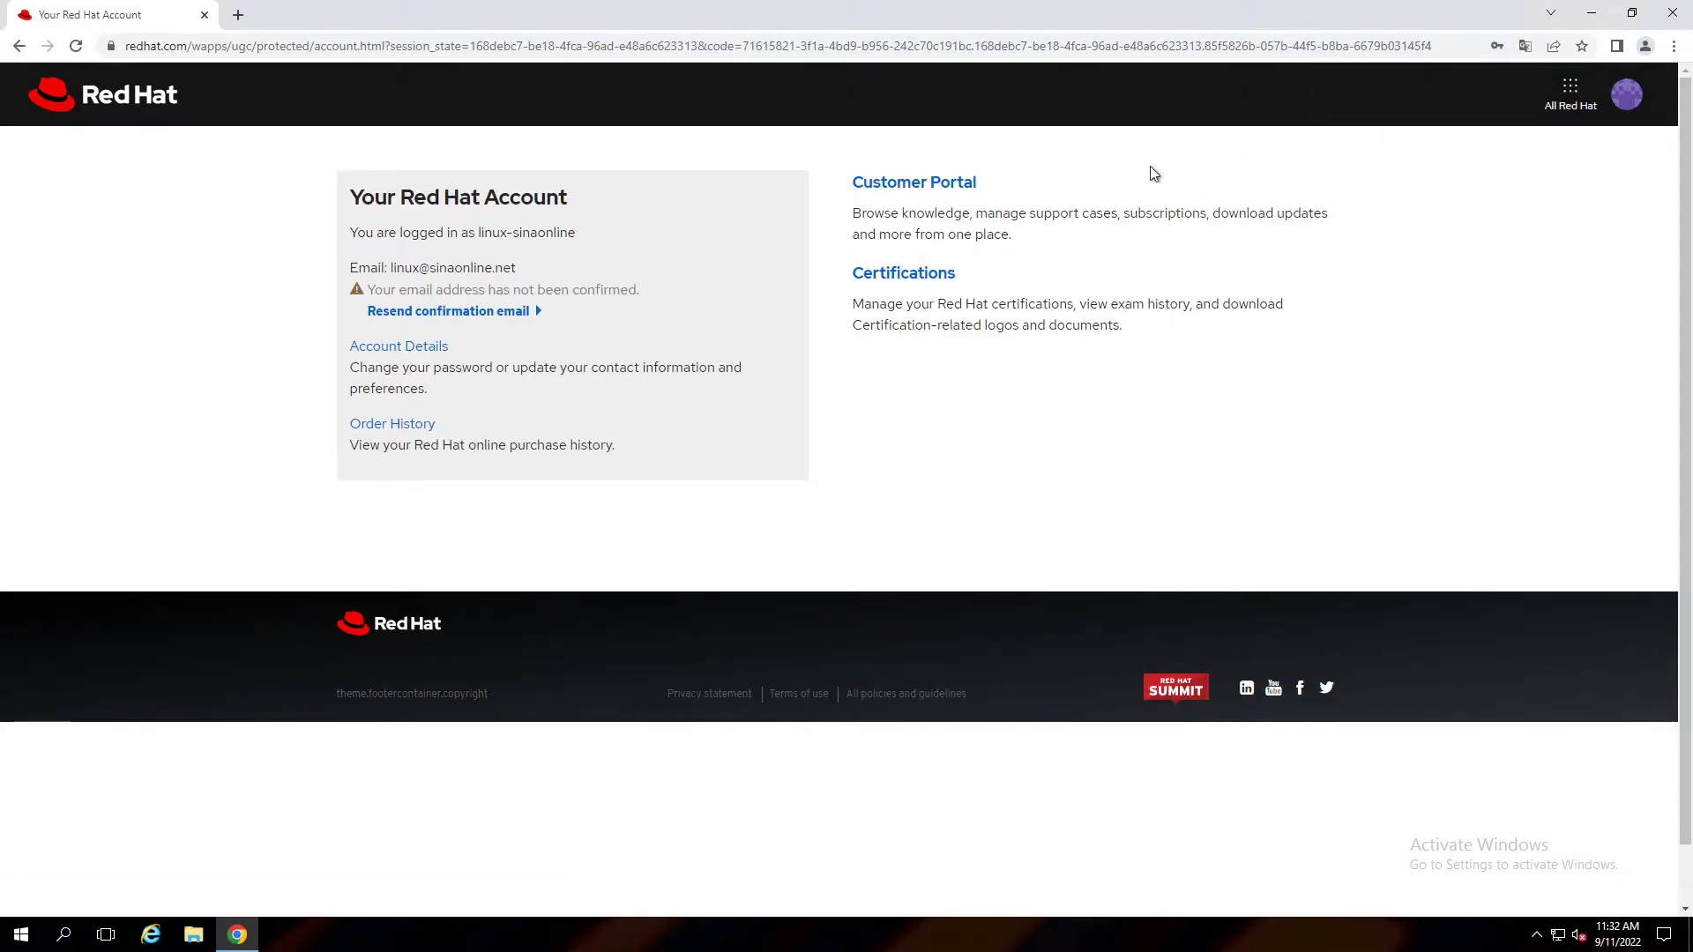
click(455, 315)
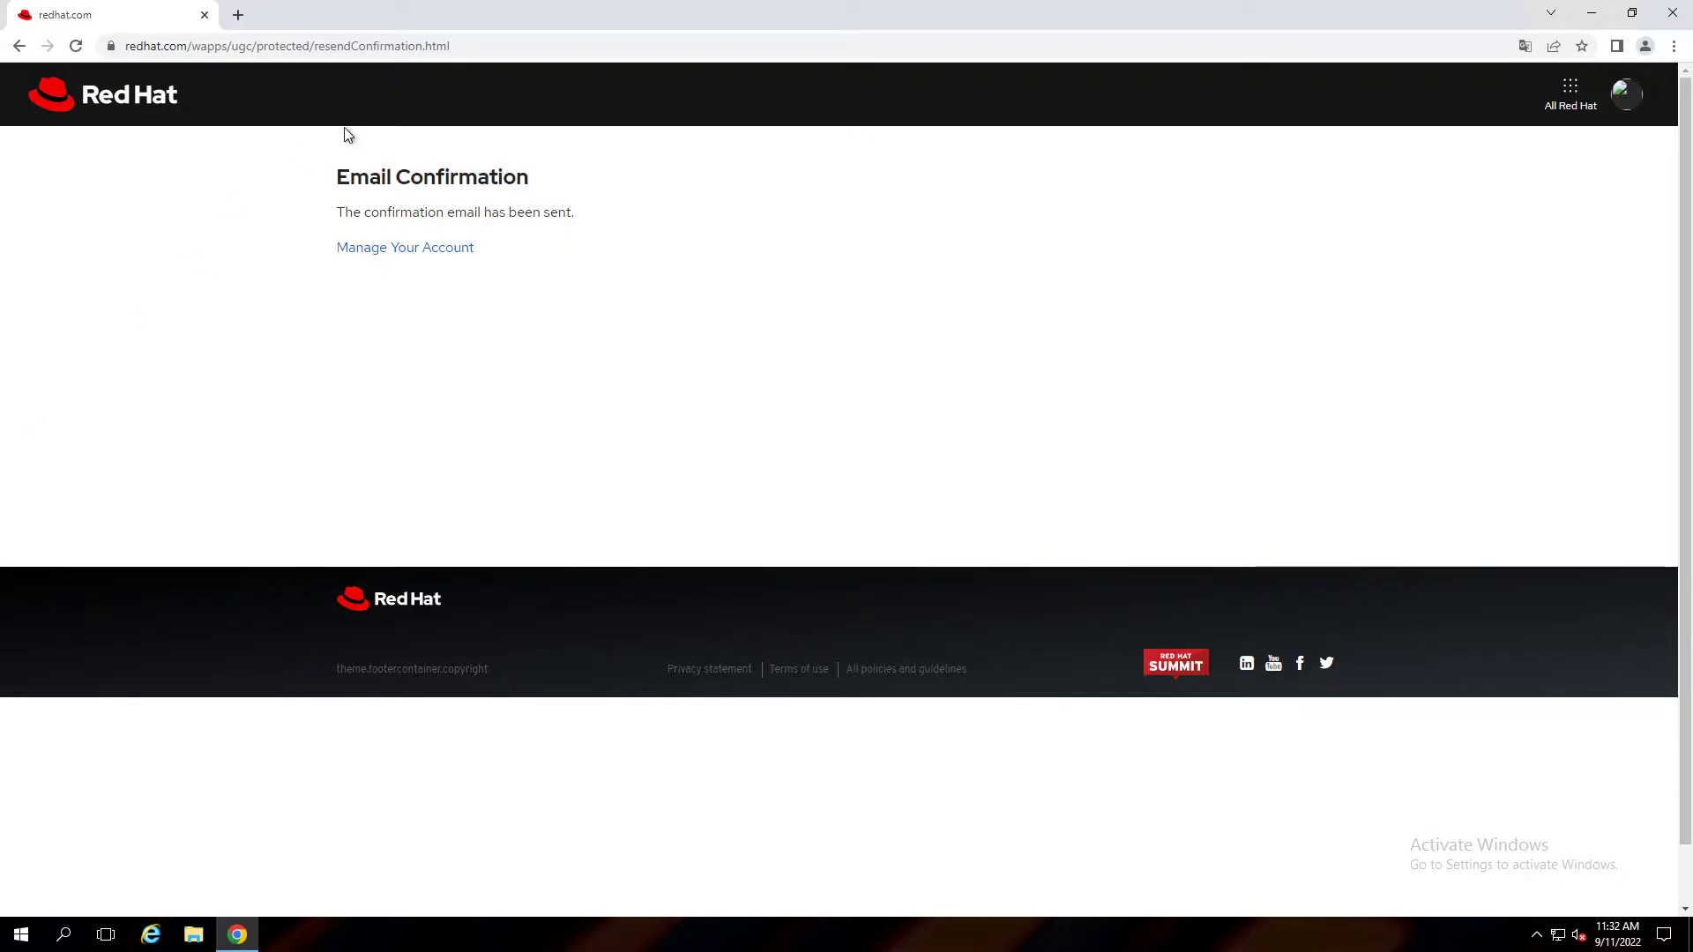
Confirm the e-mail address via its link, then open the account panel from the overview.
click(239, 17)
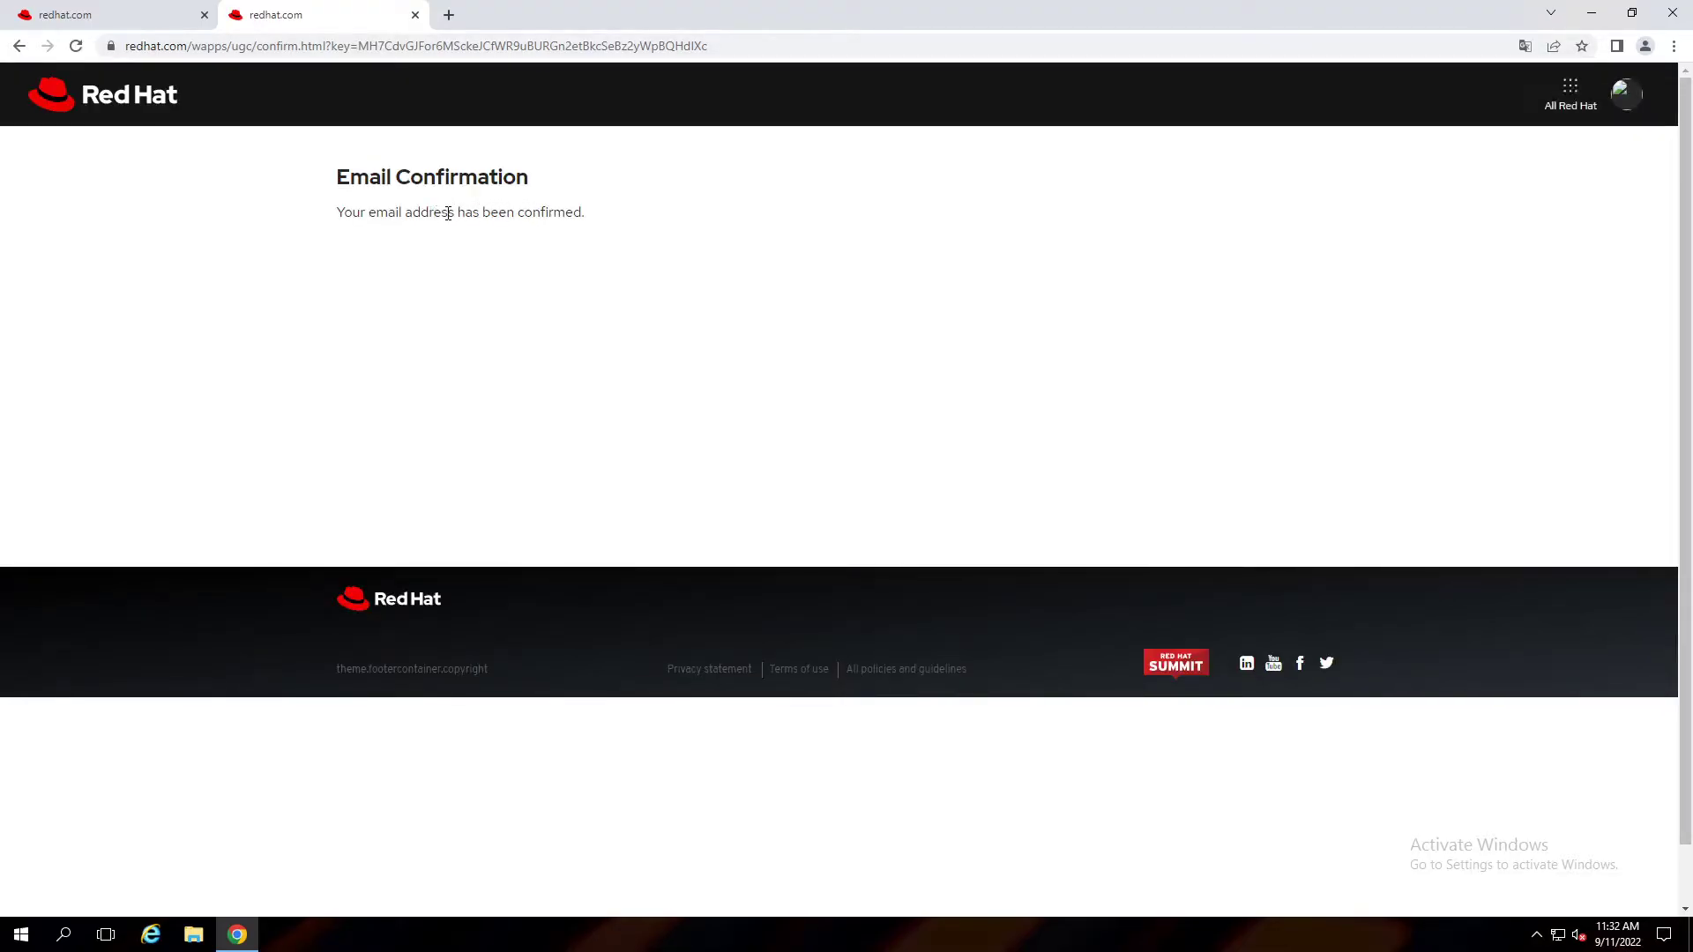
click(415, 15)
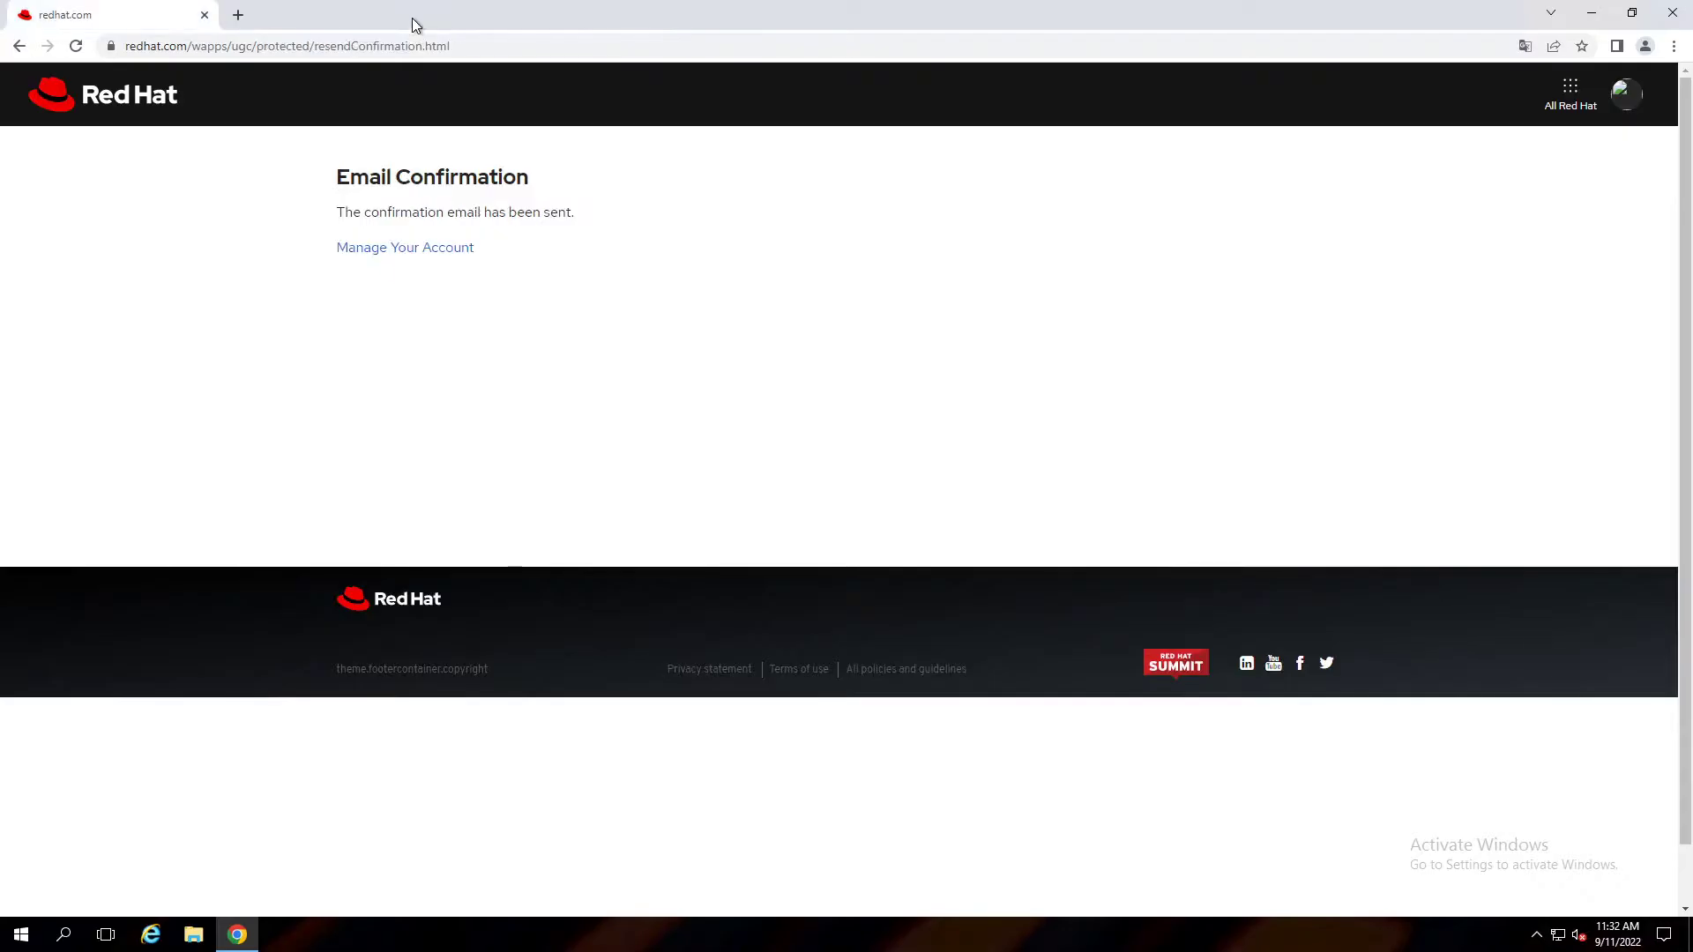
click(413, 247)
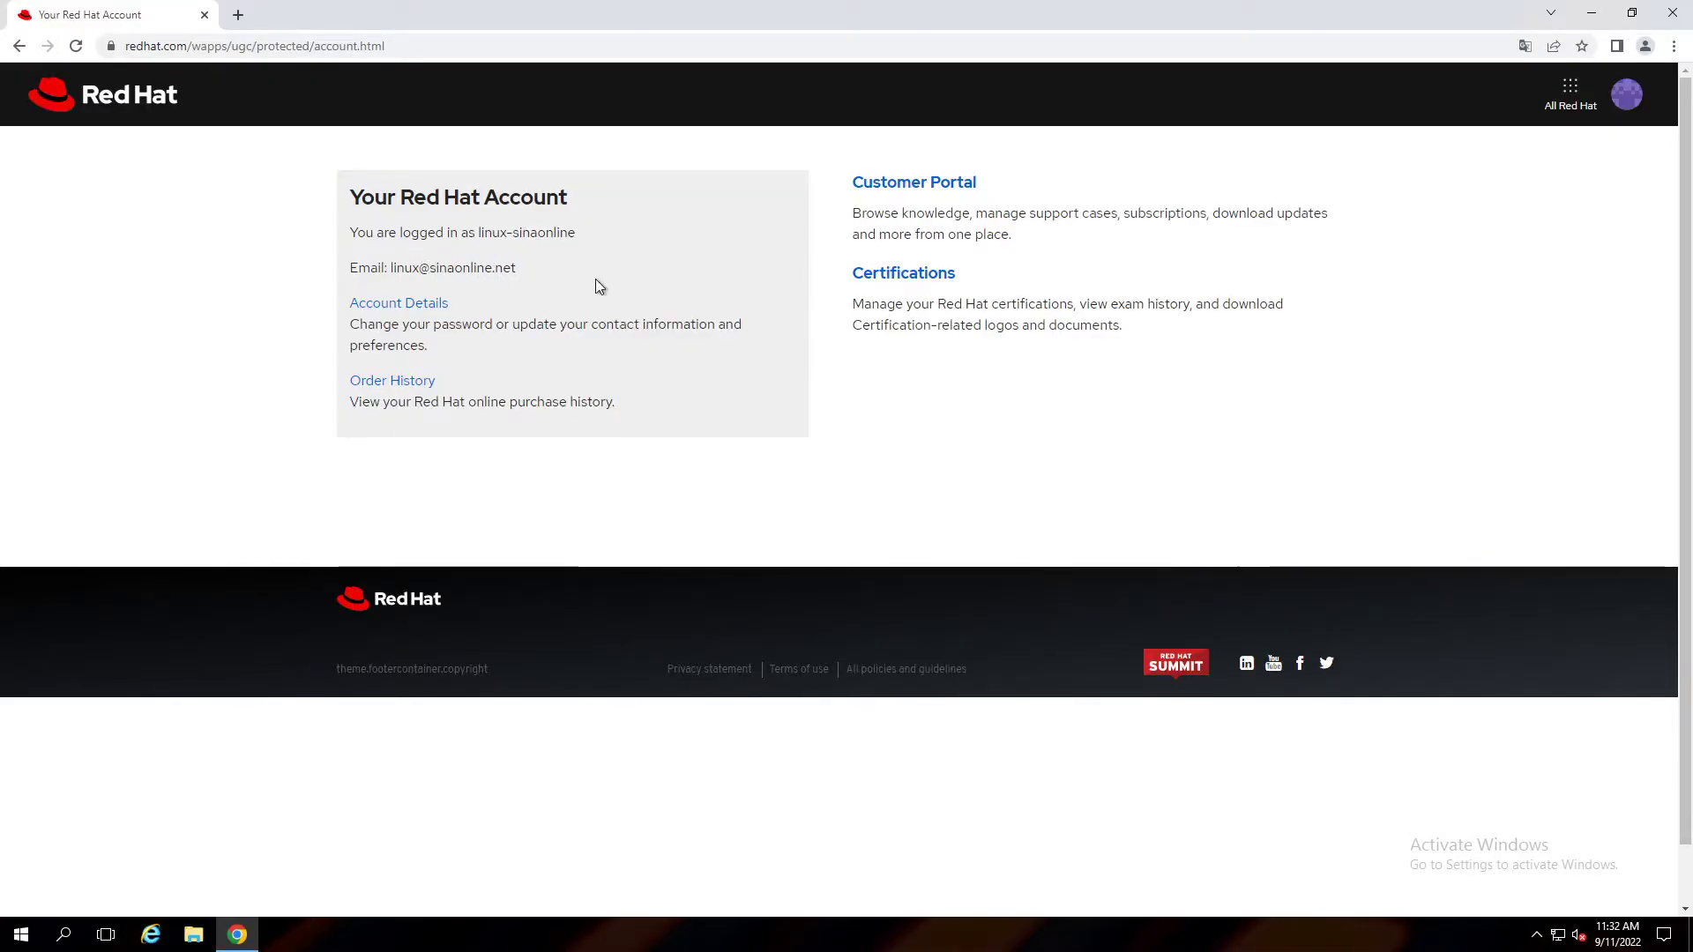
click(1628, 97)
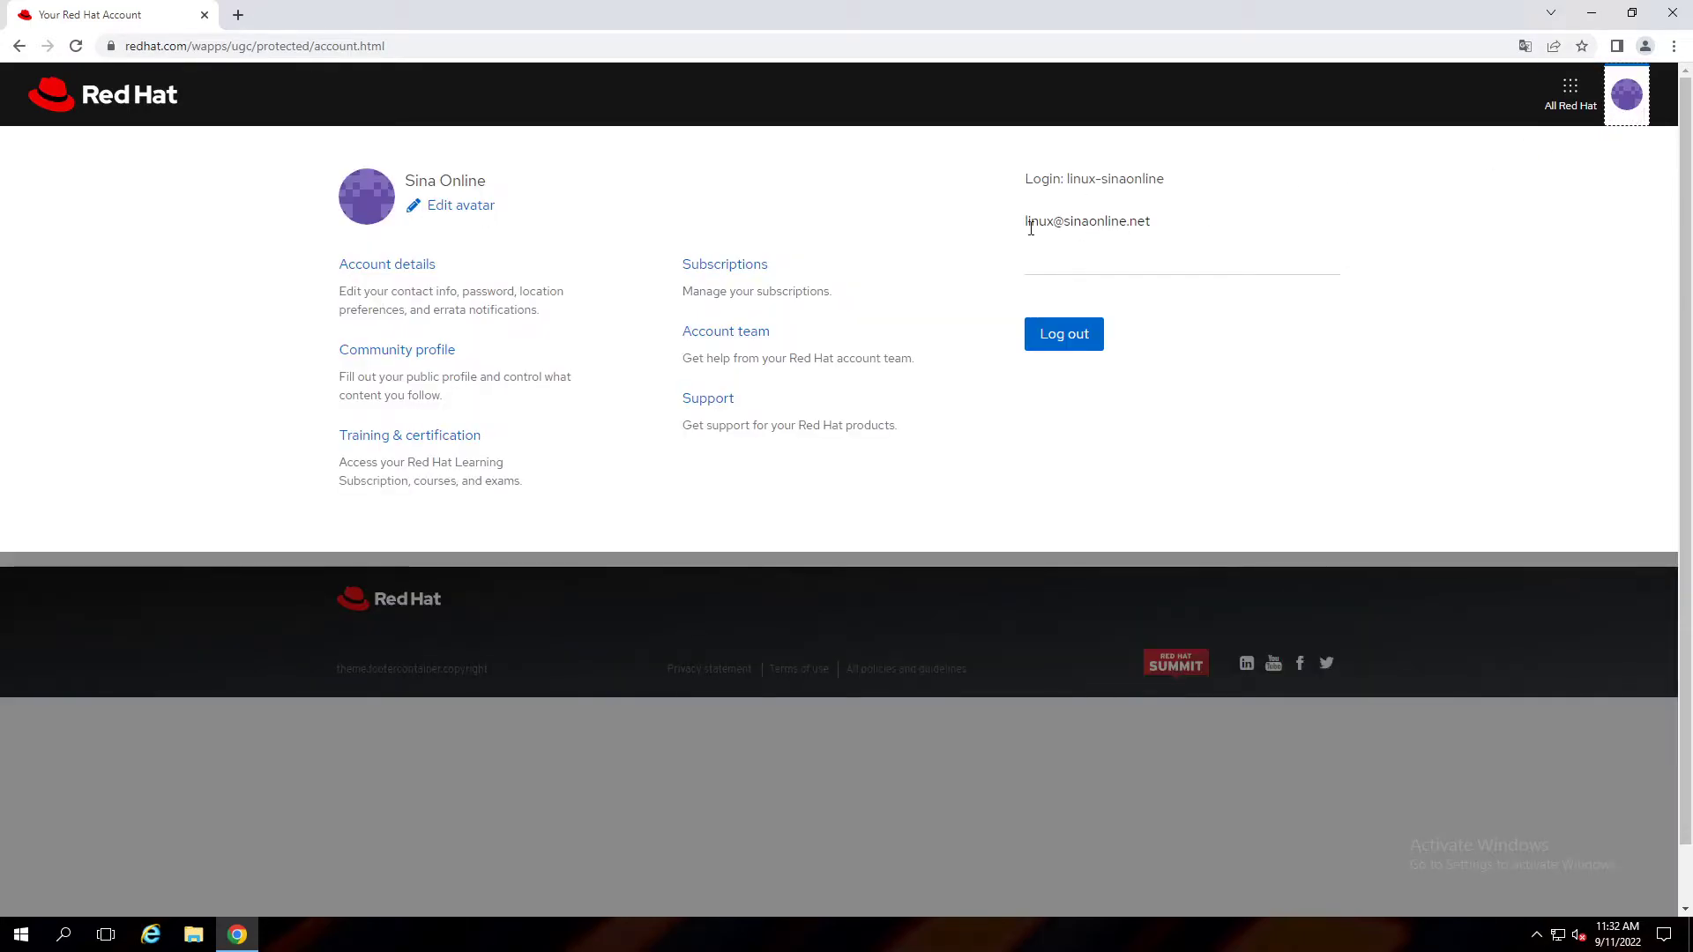
Open Subscriptions and close the 'Need a Red Hat subscription?' prompt, showing 0 subscriptions.
click(737, 266)
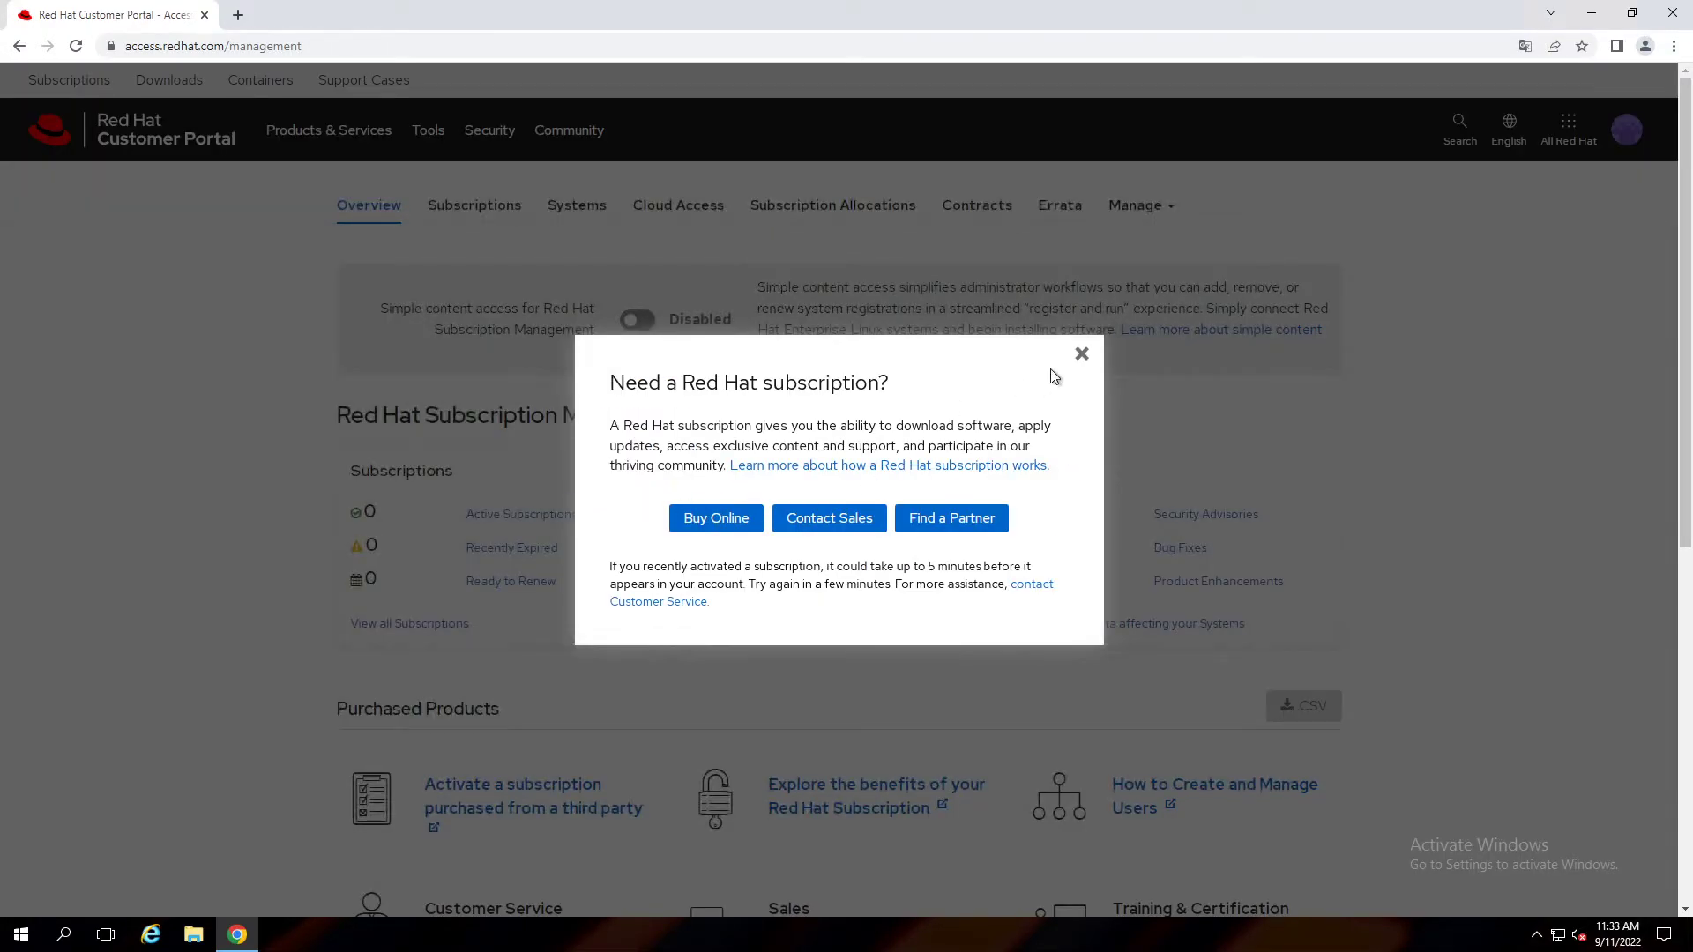
click(1082, 354)
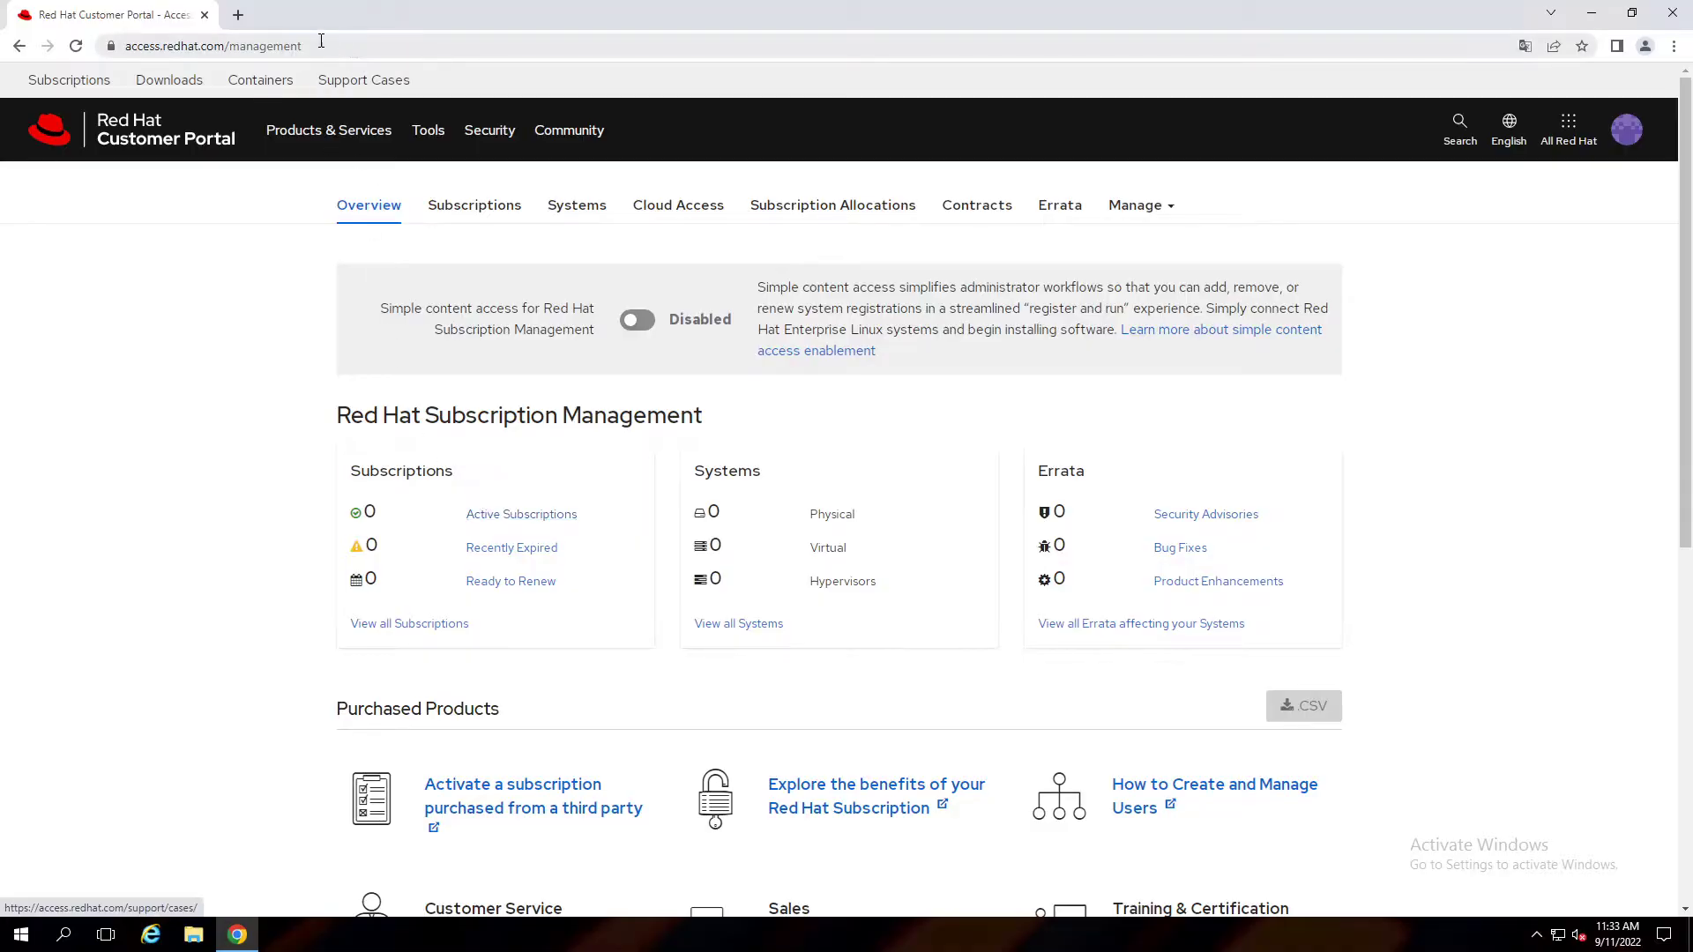
Open developers.redhat.com in a new tab and log in to Red Hat Developer.
click(239, 16)
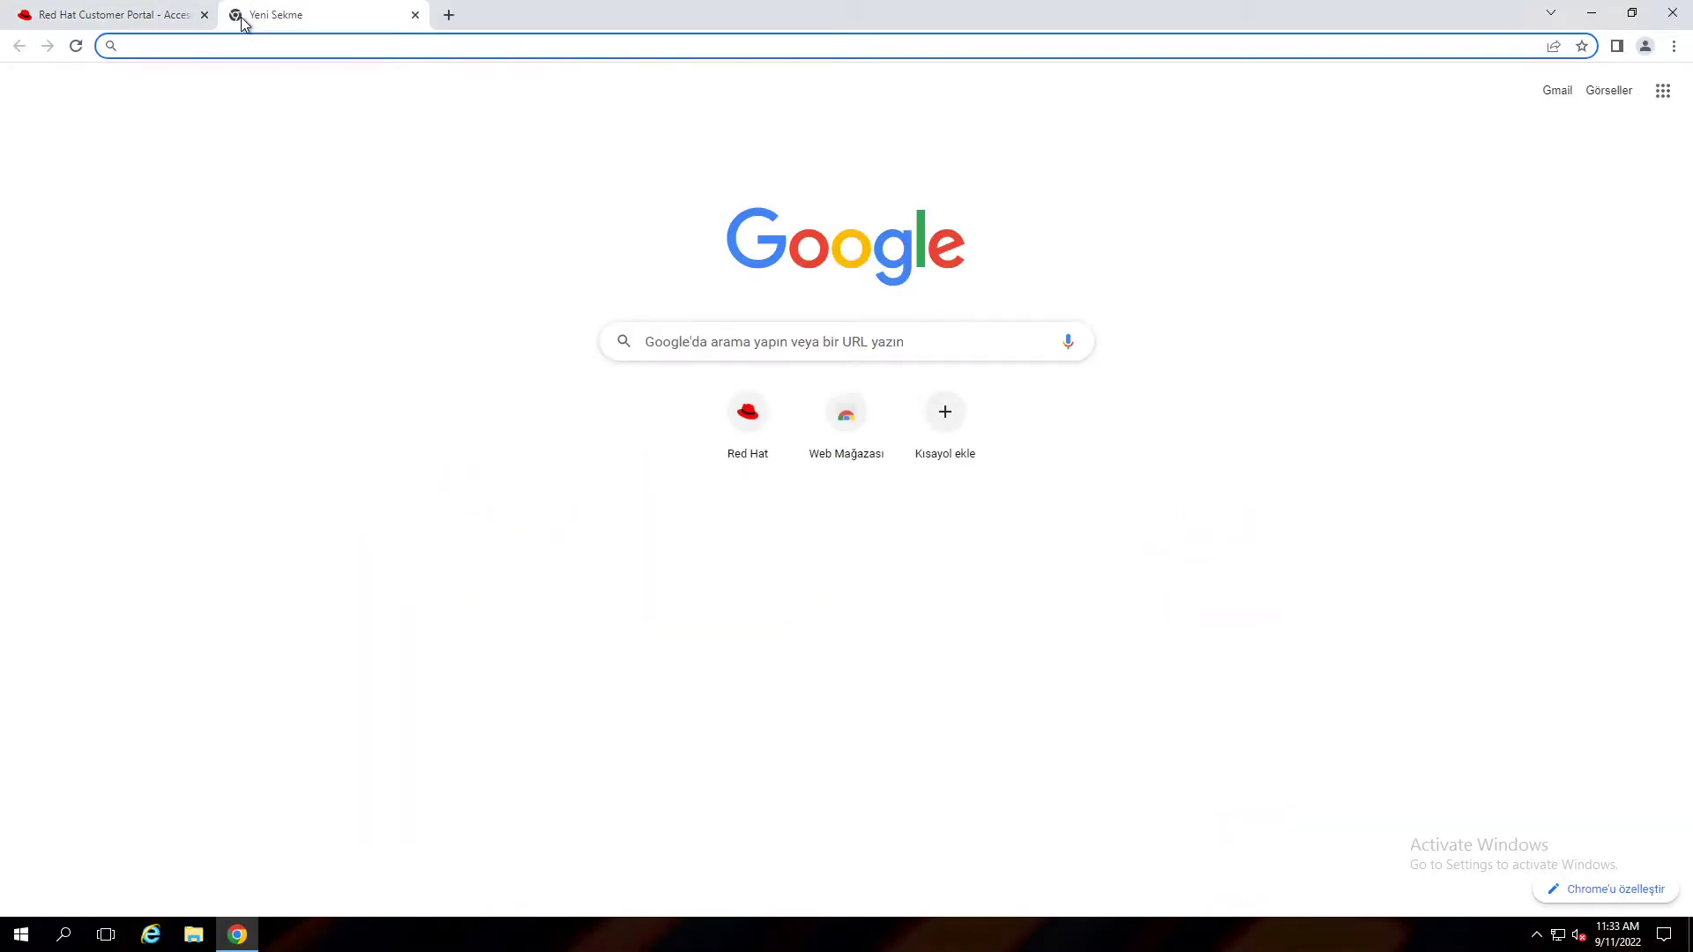
text(developers.)
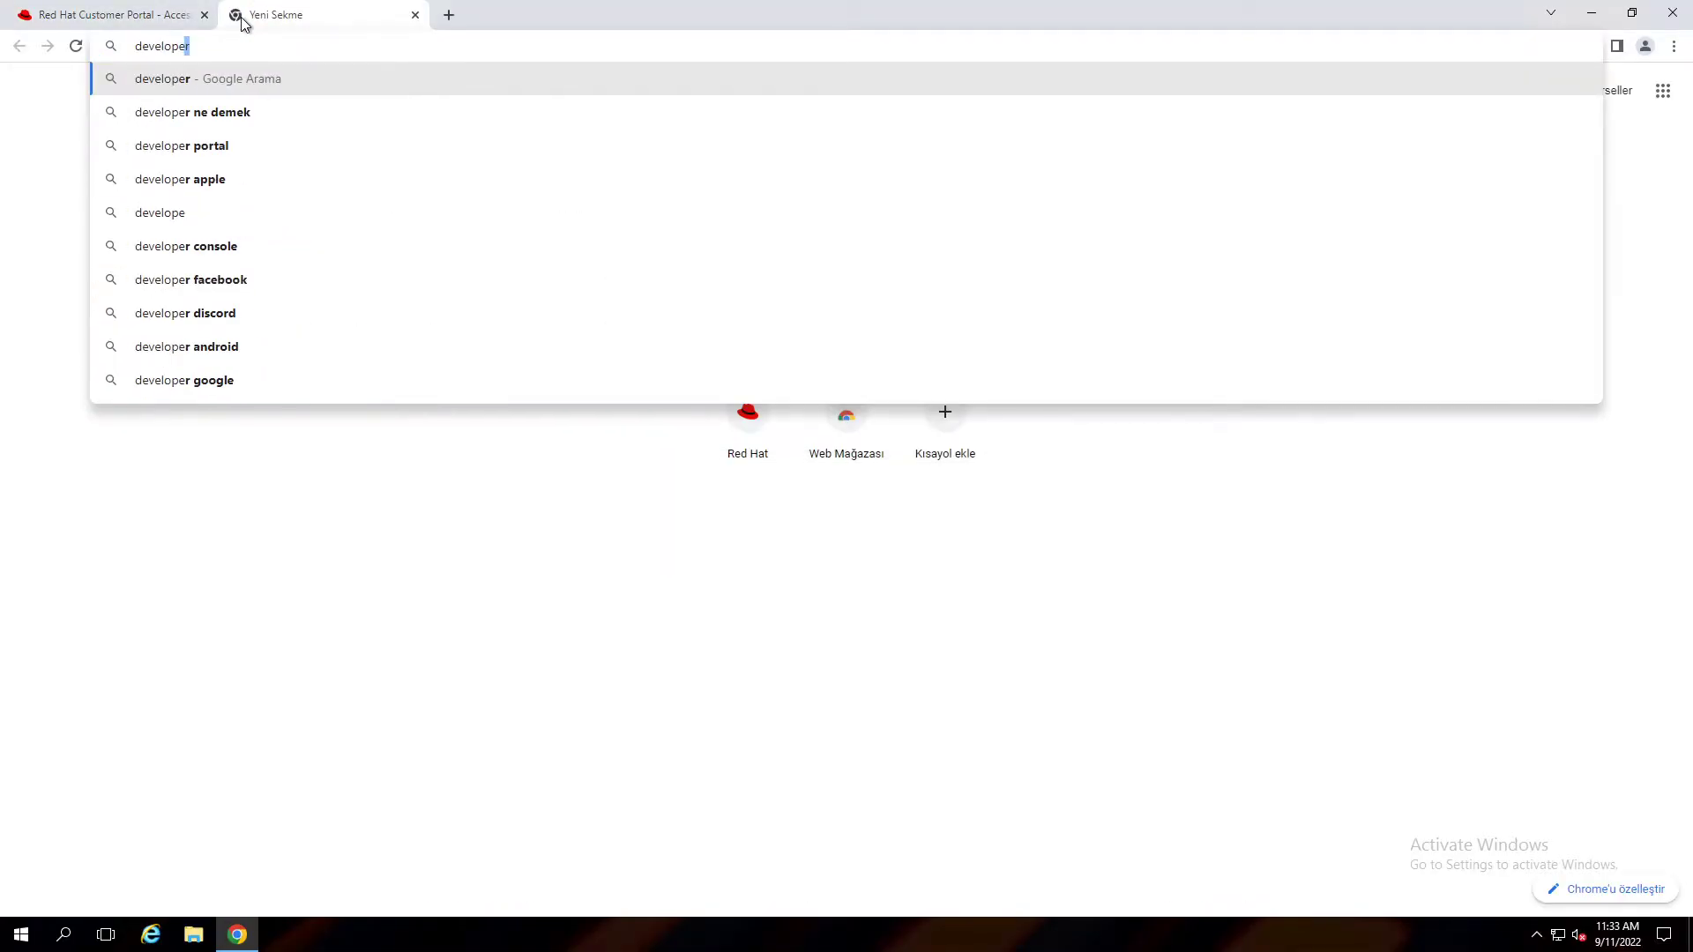
text(red)
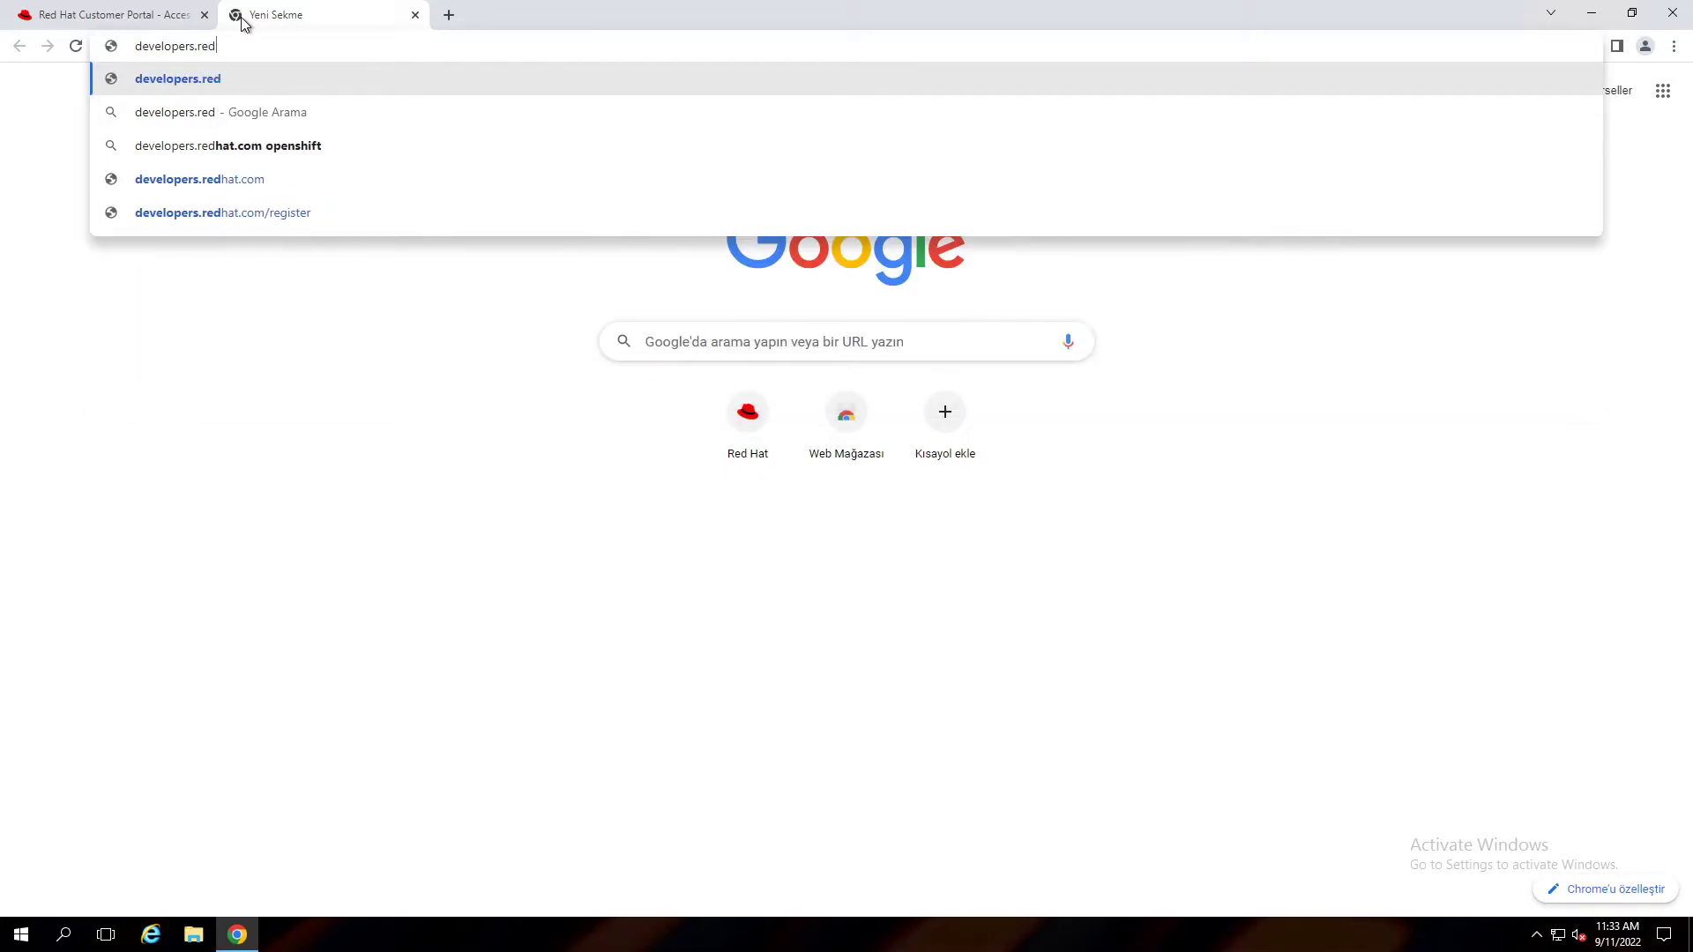
text(hat.com)
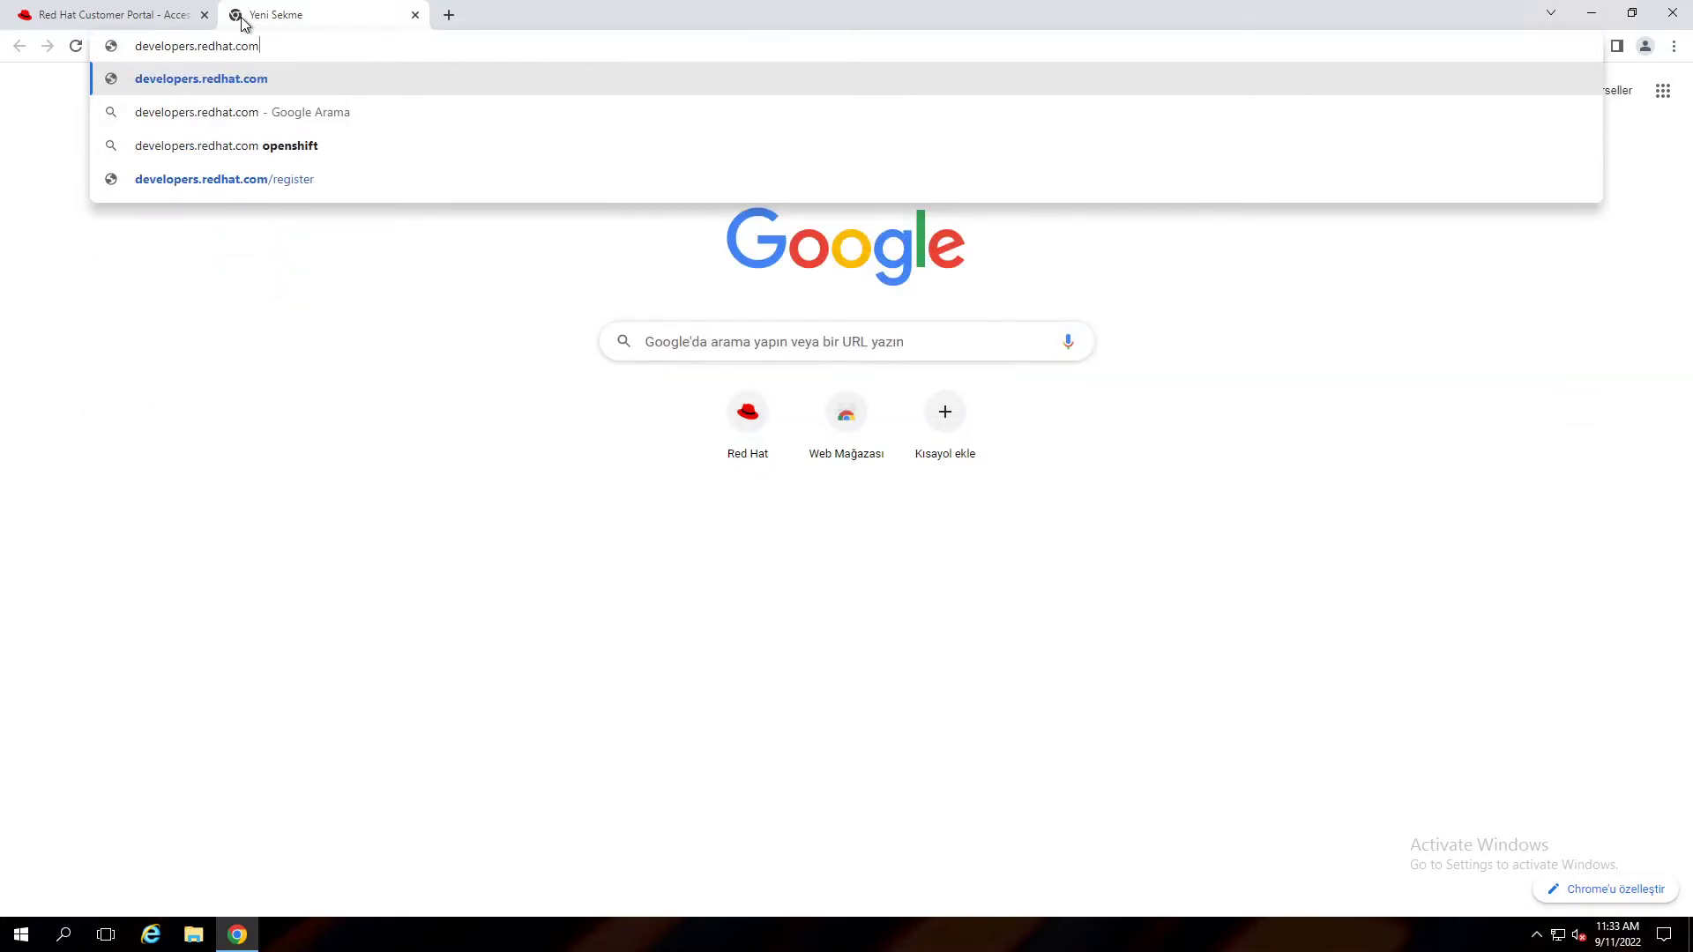
key(Return)
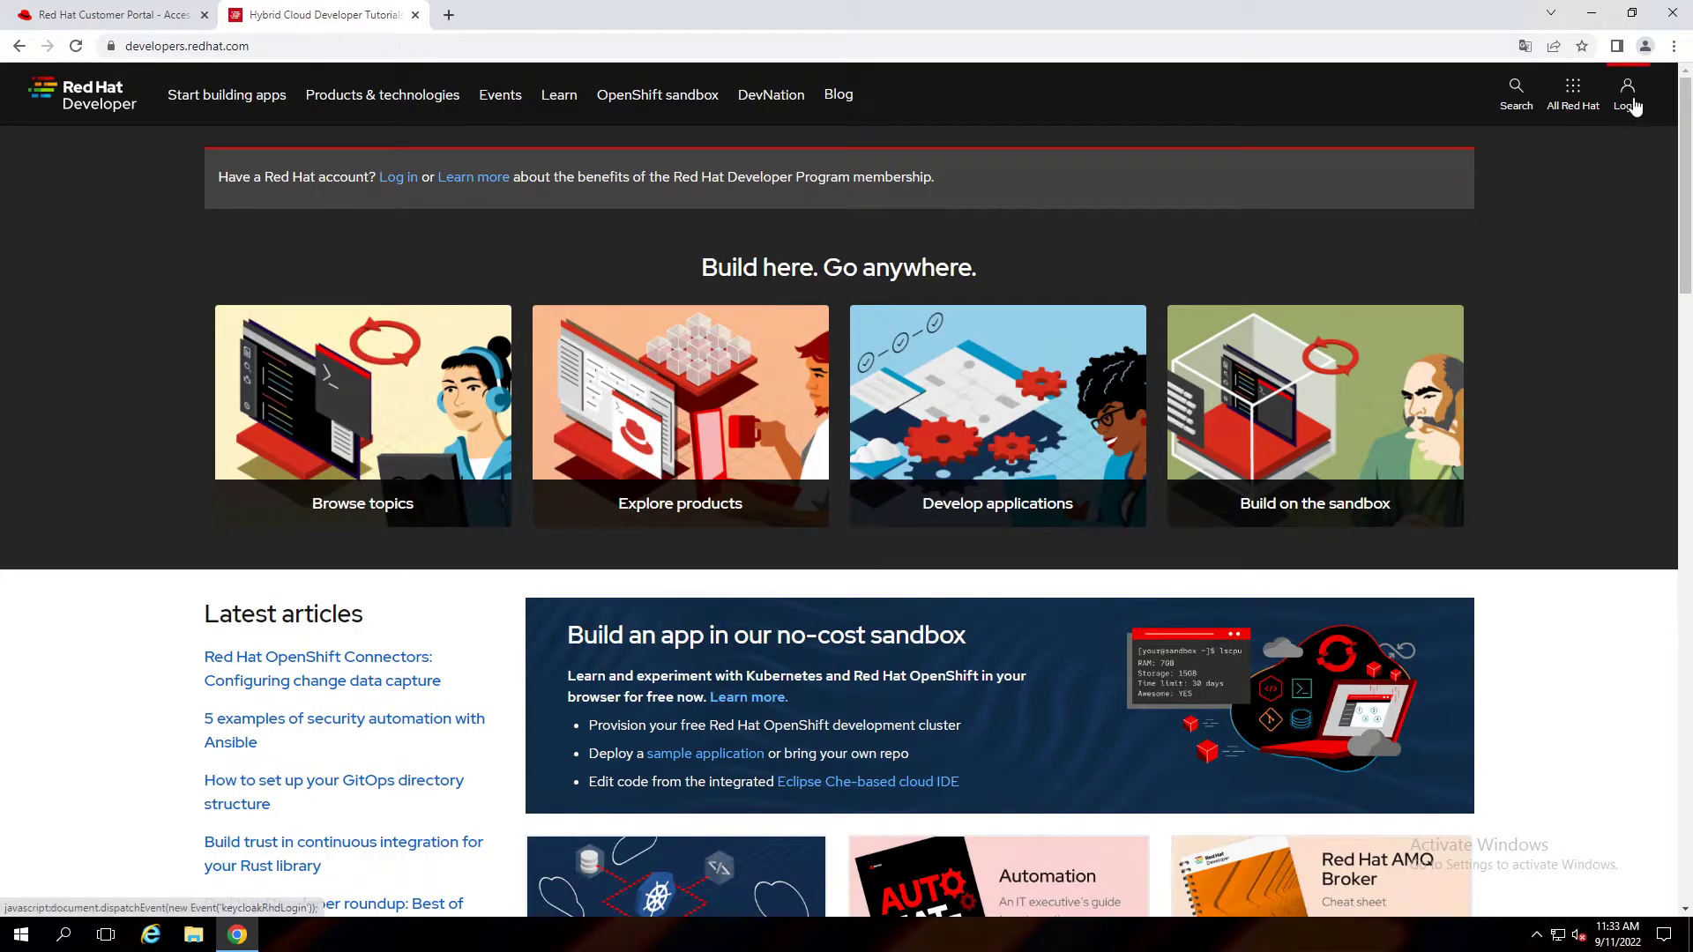
click(1632, 104)
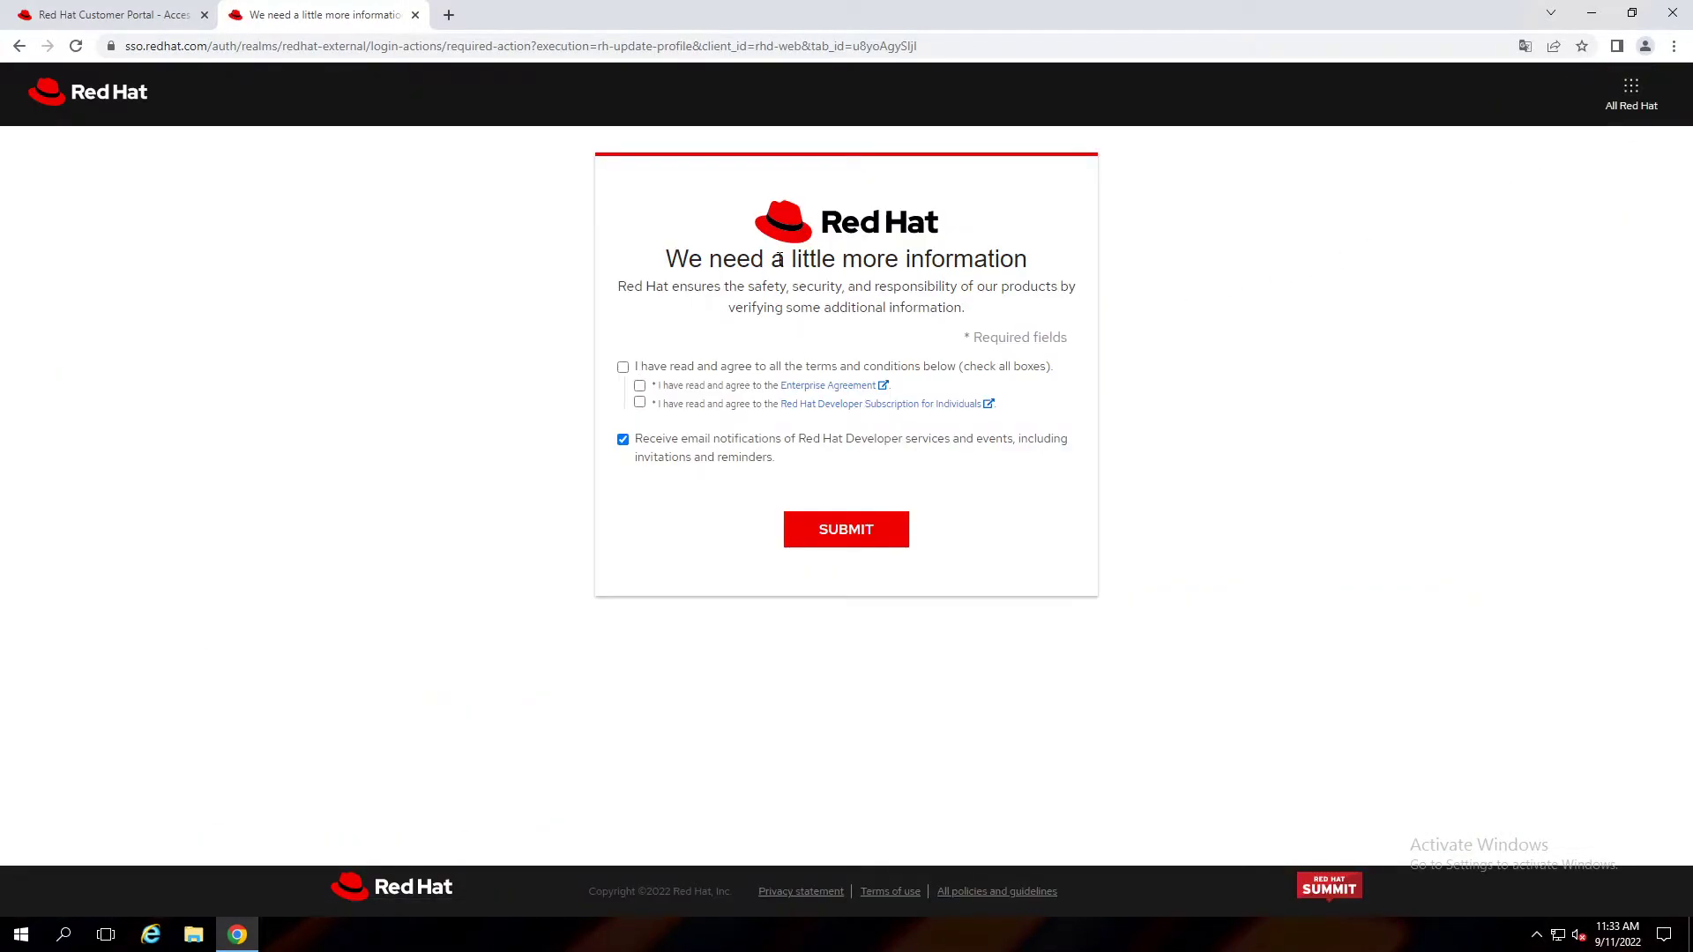
Agree to all the Red Hat Developer terms and conditions and submit them.
click(623, 369)
click(852, 544)
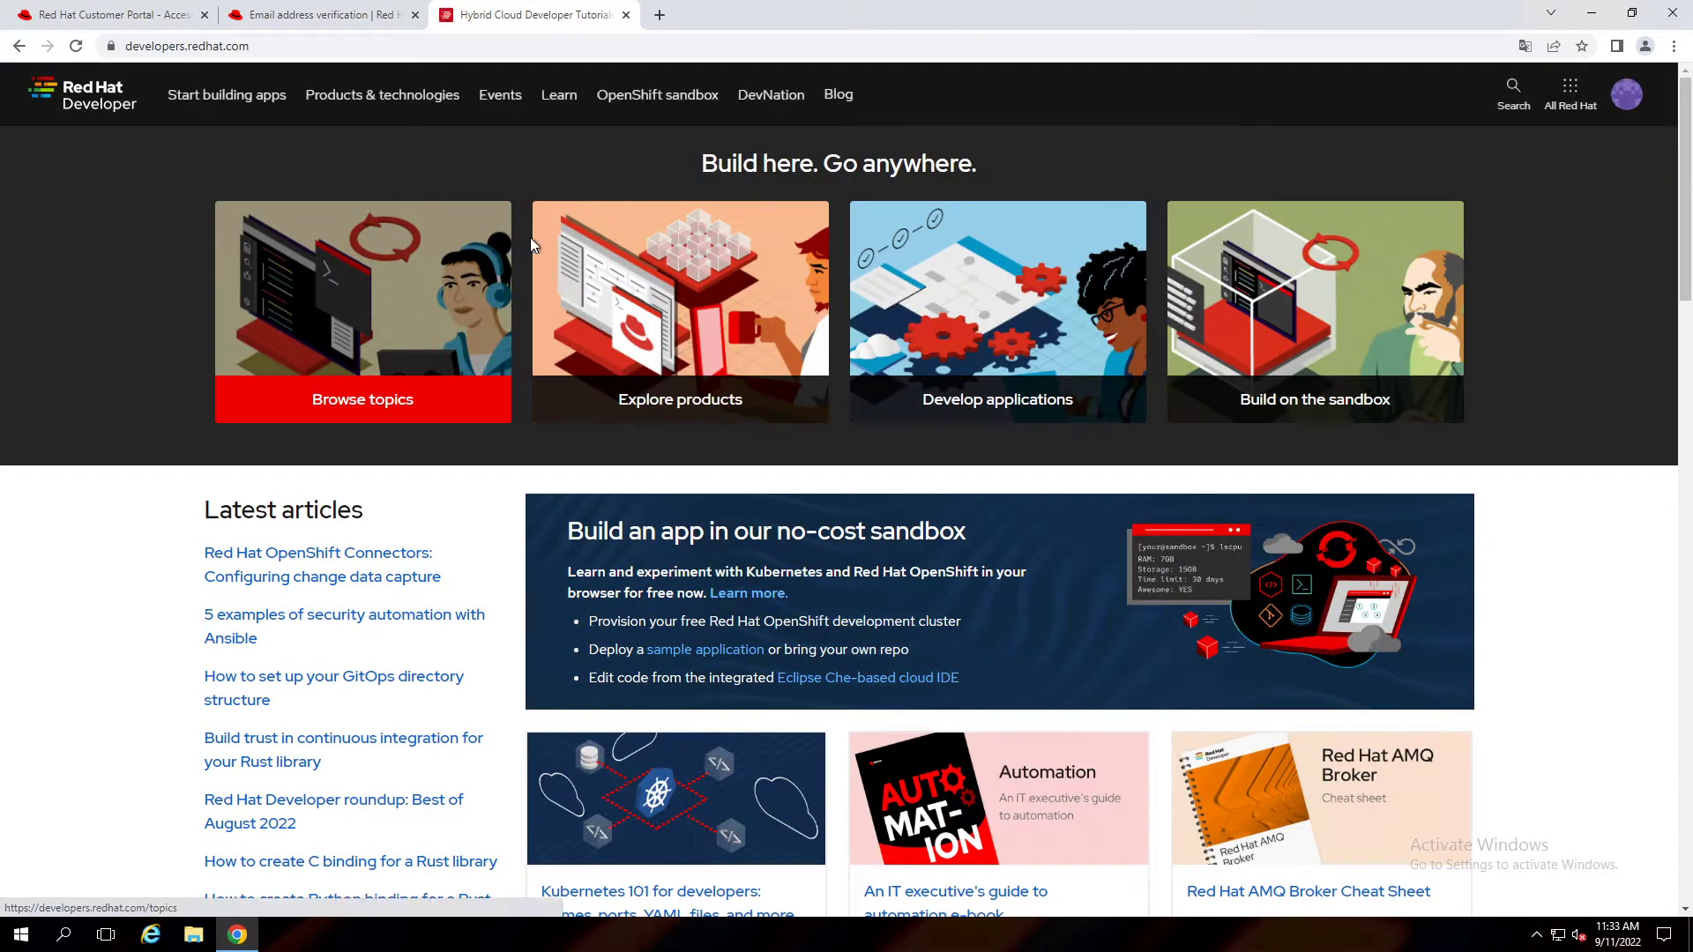
Close the e-mail verification tab and reload the Customer Portal subscription overview.
click(350, 19)
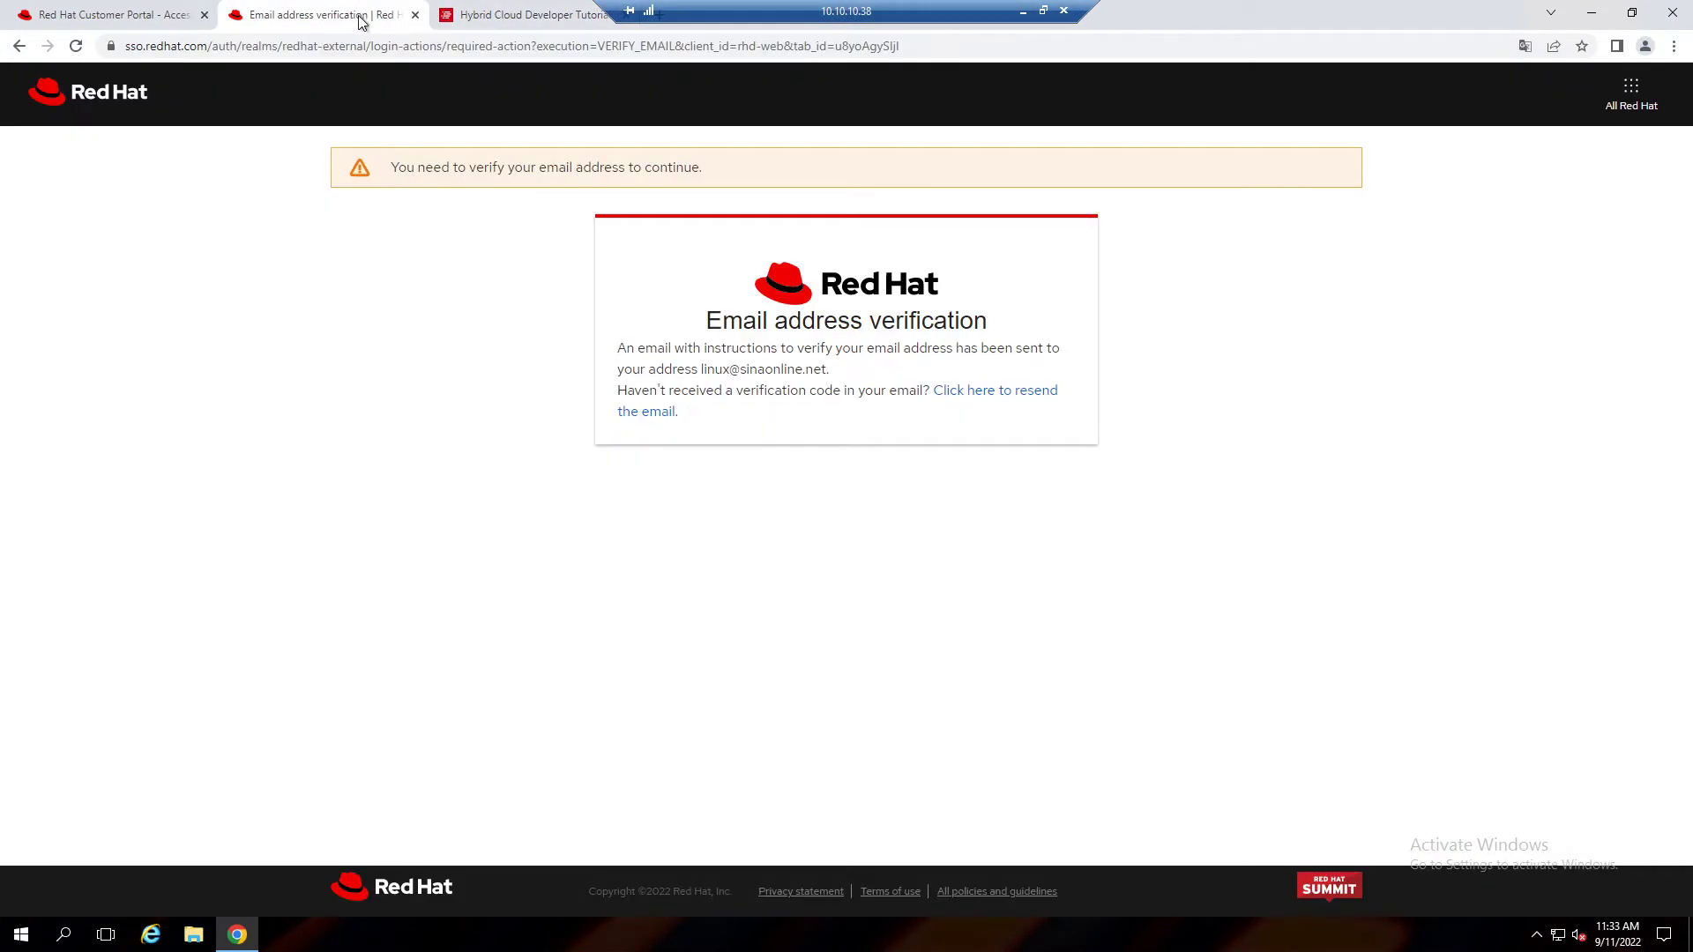
click(415, 15)
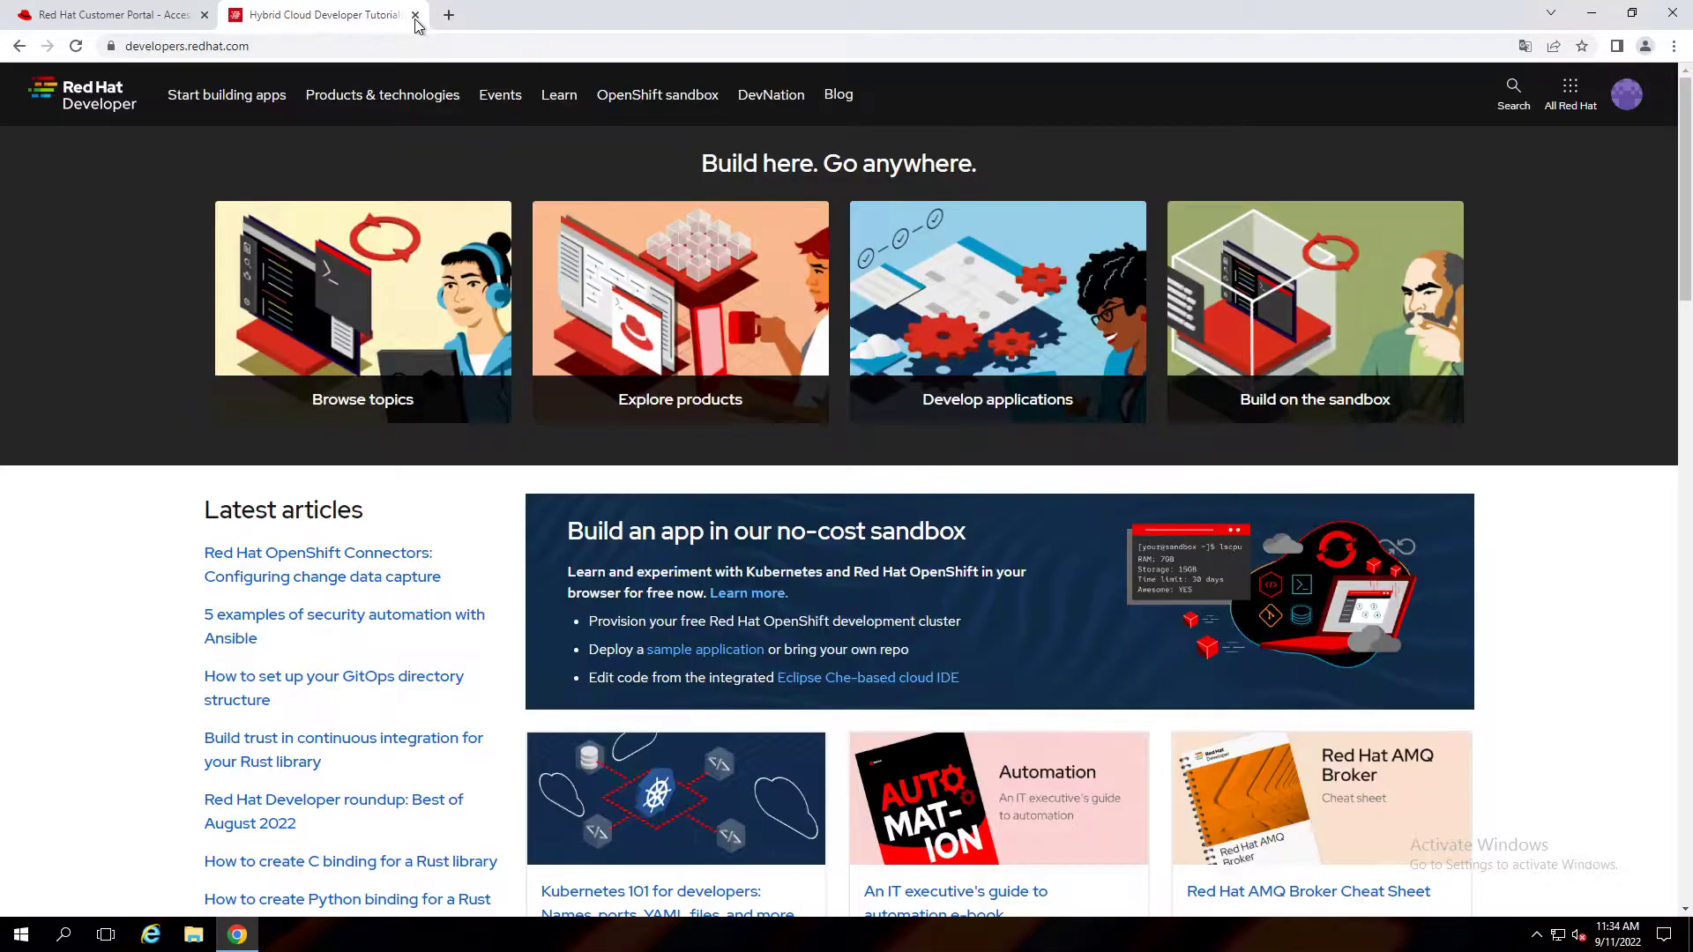
click(146, 13)
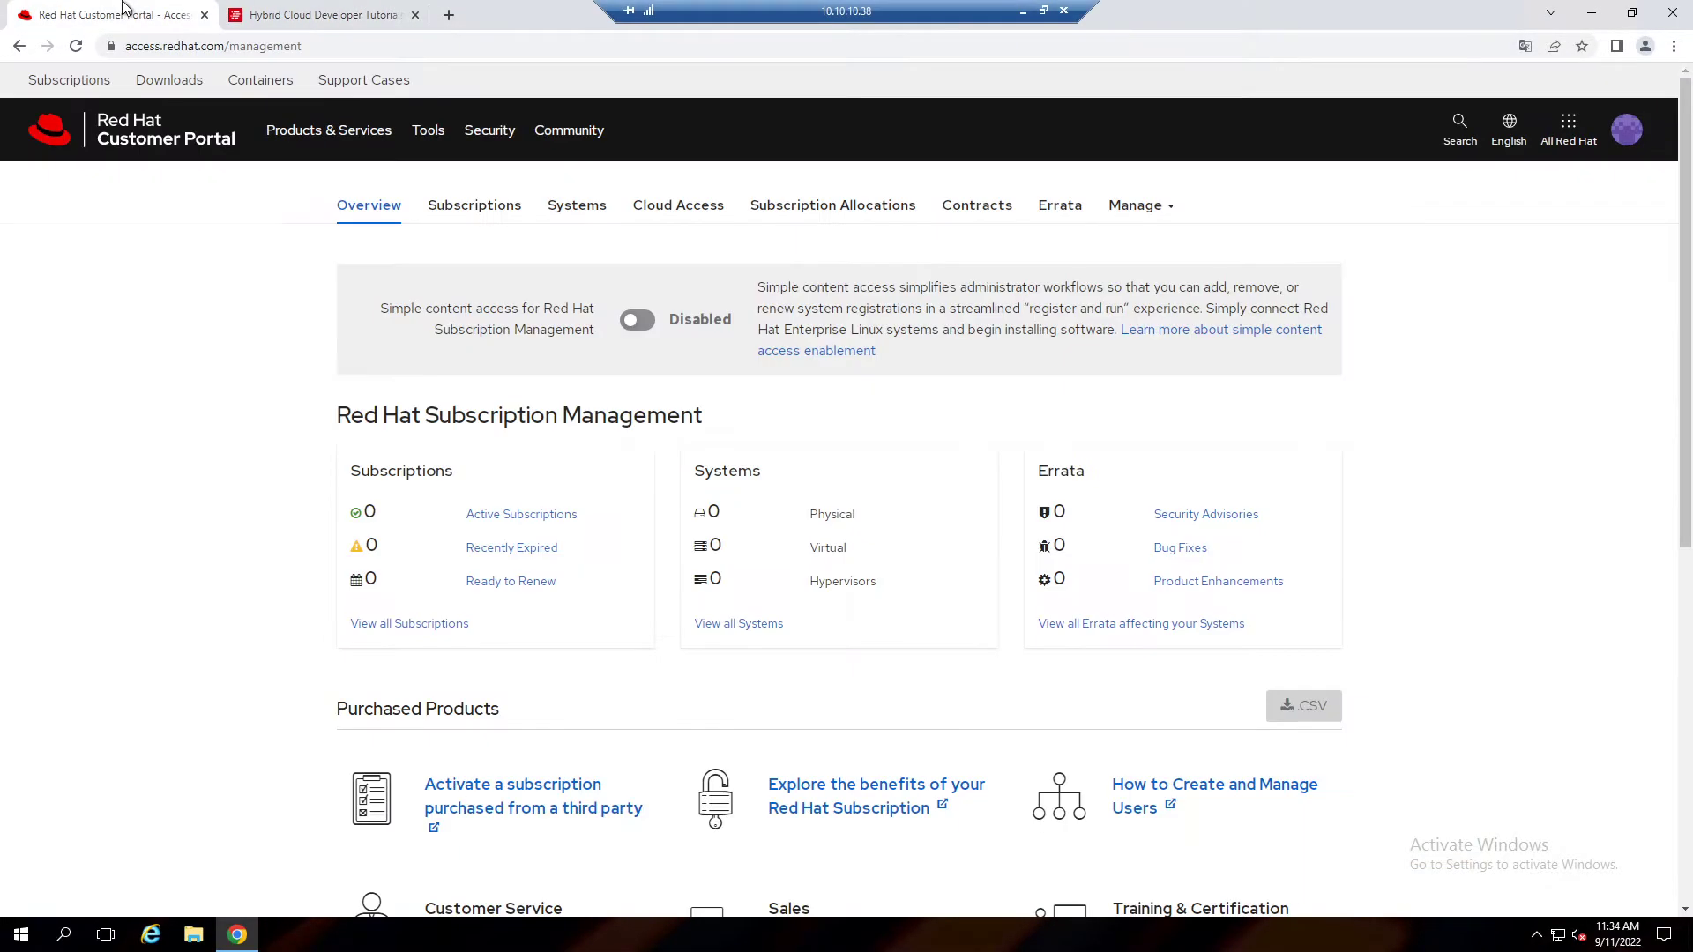
click(236, 143)
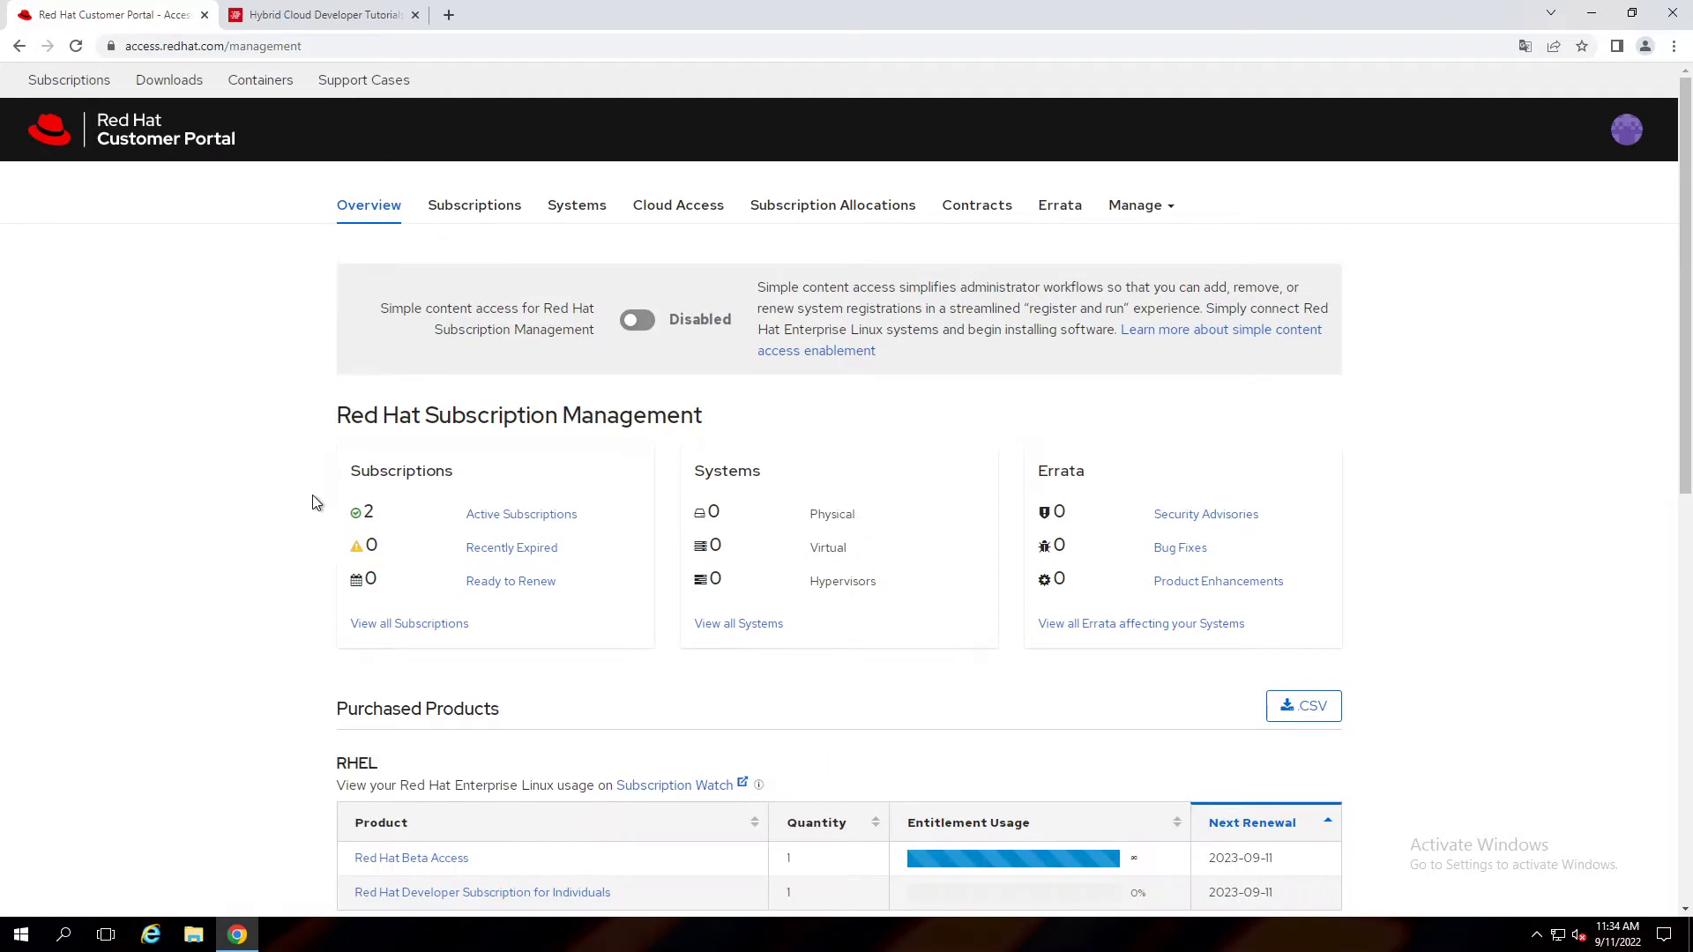
Check the two active subscriptions, close the Developer tab, and return to Overview.
click(532, 525)
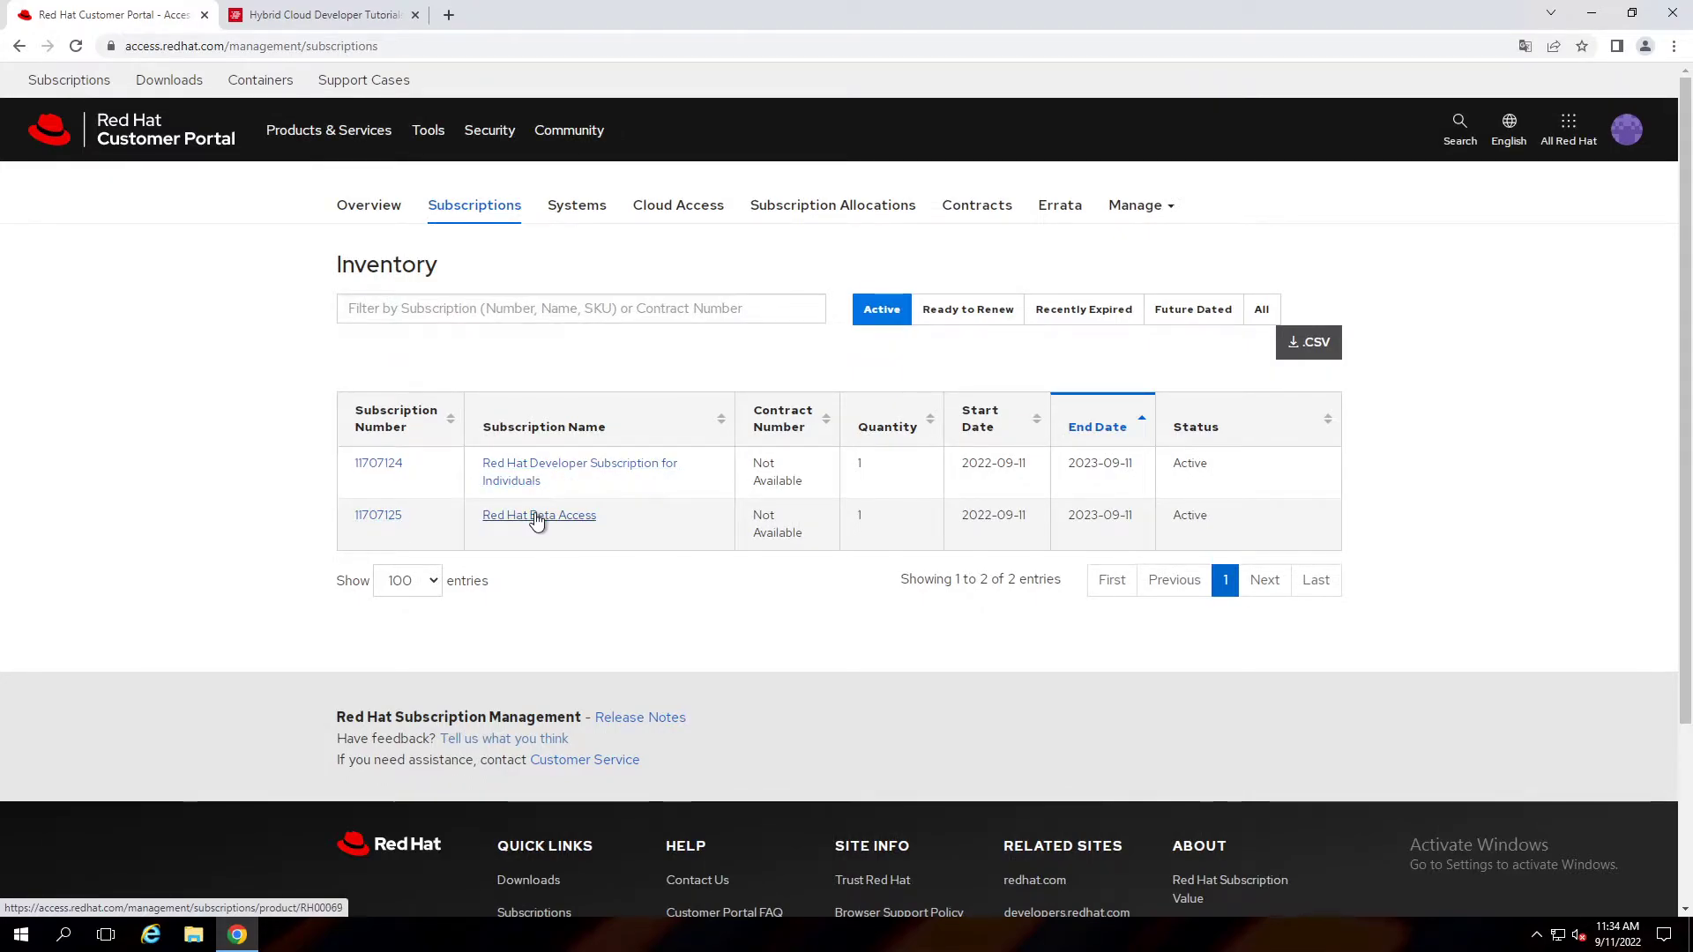
click(283, 16)
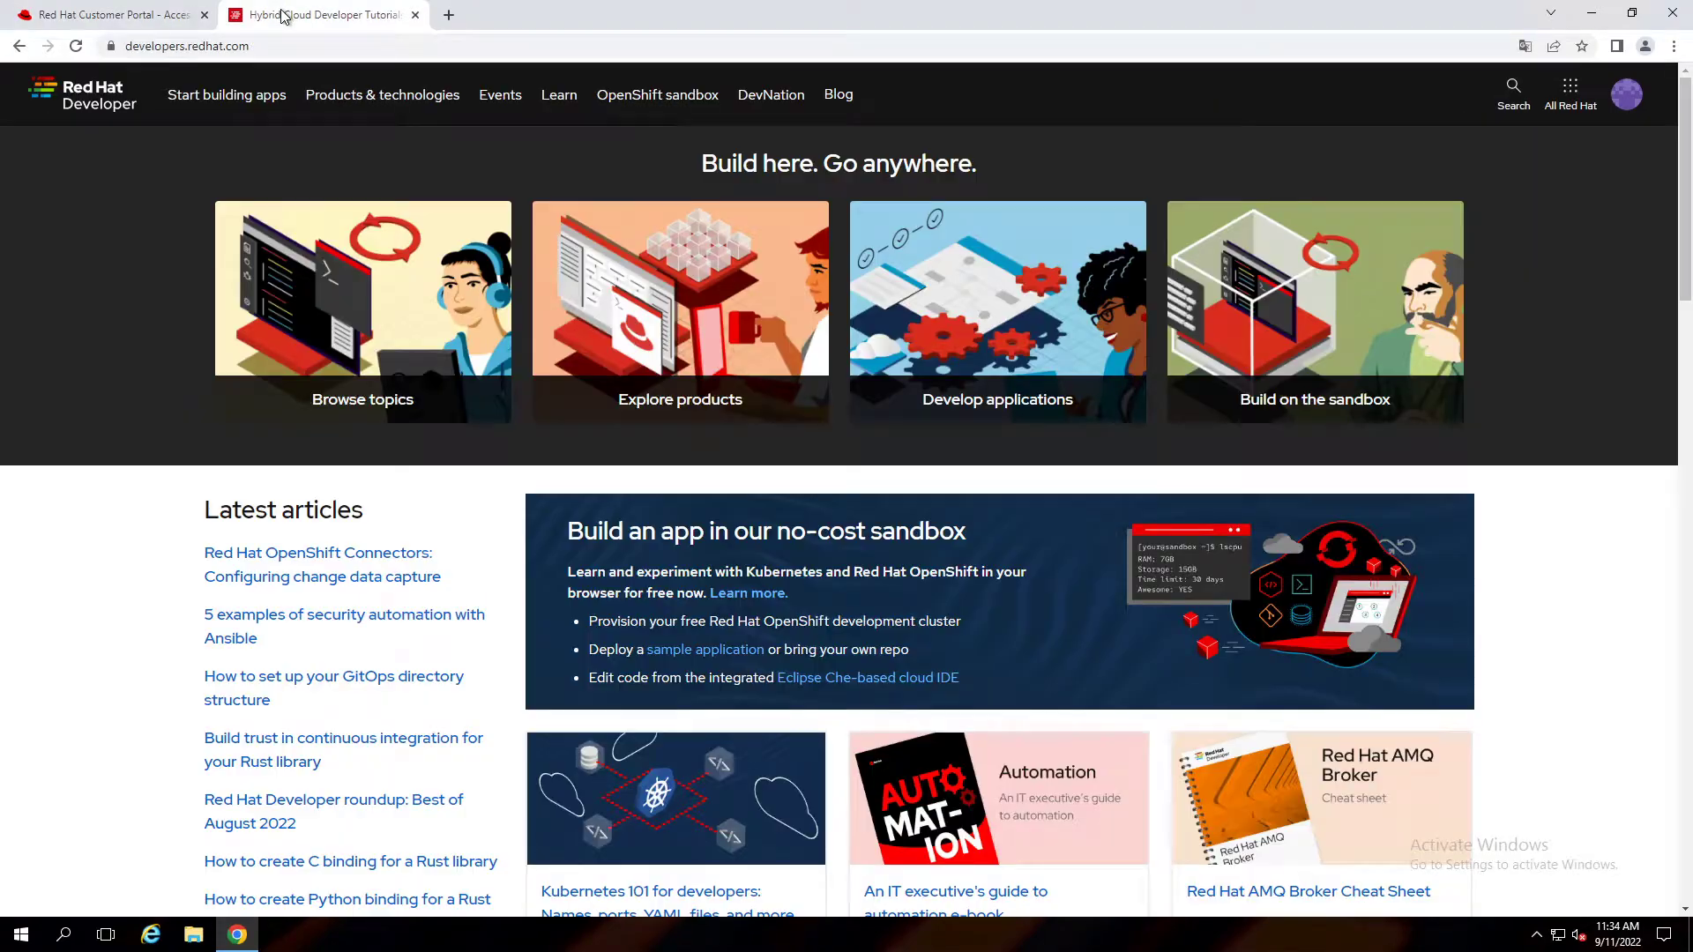
click(414, 16)
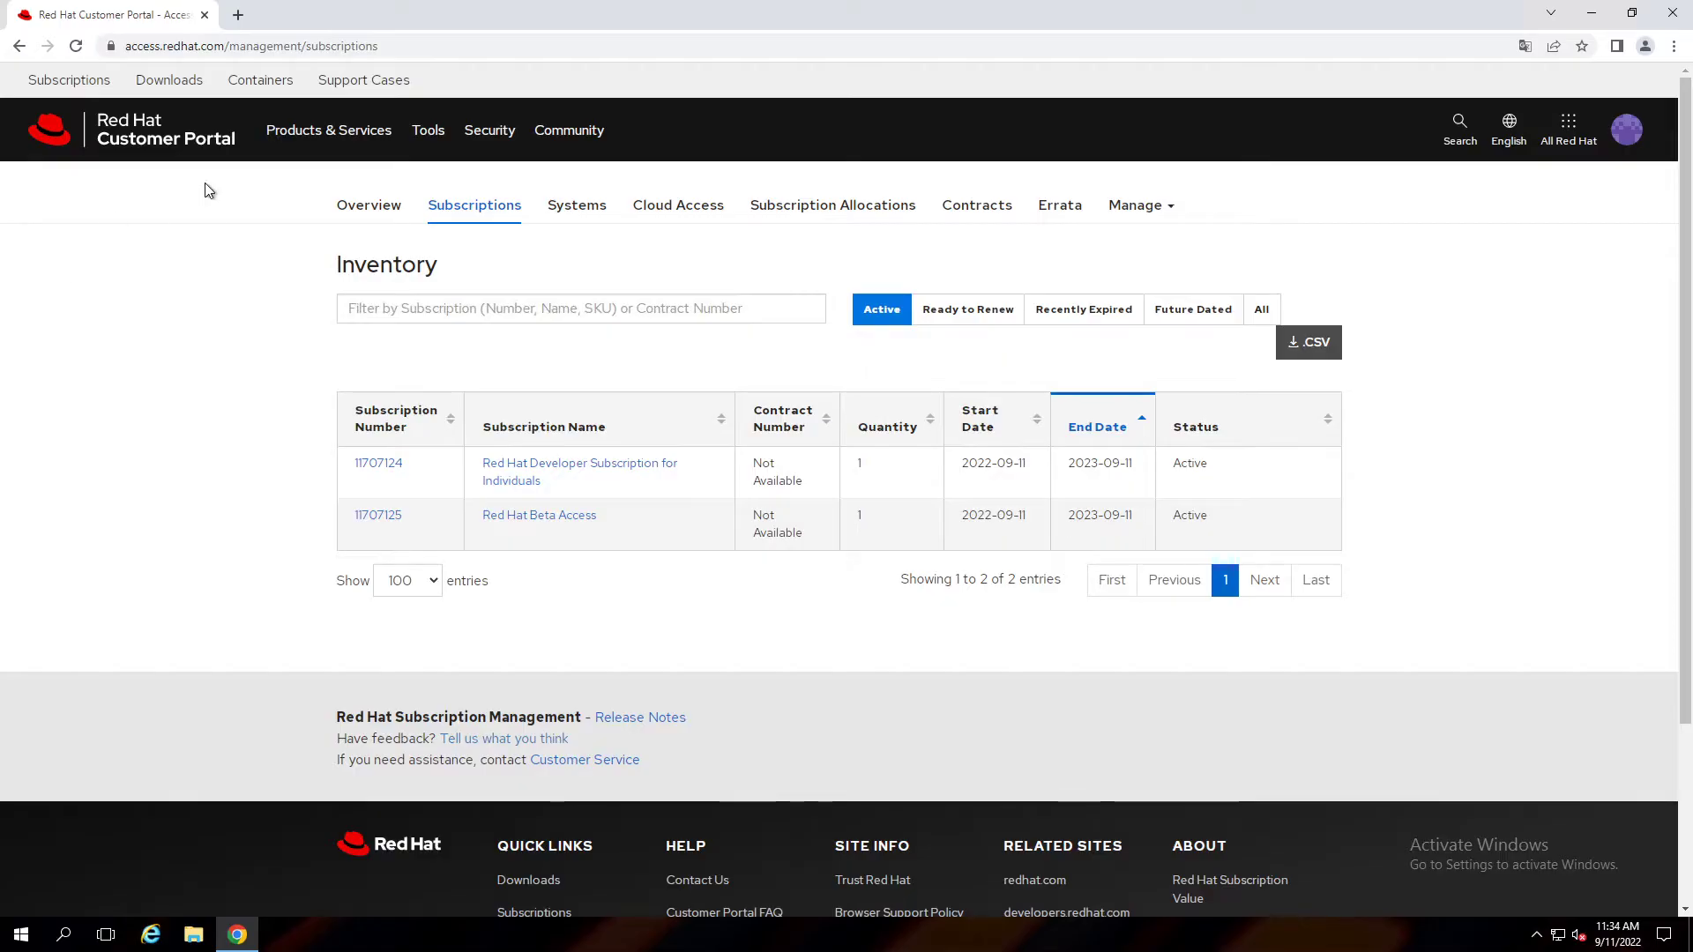
click(375, 216)
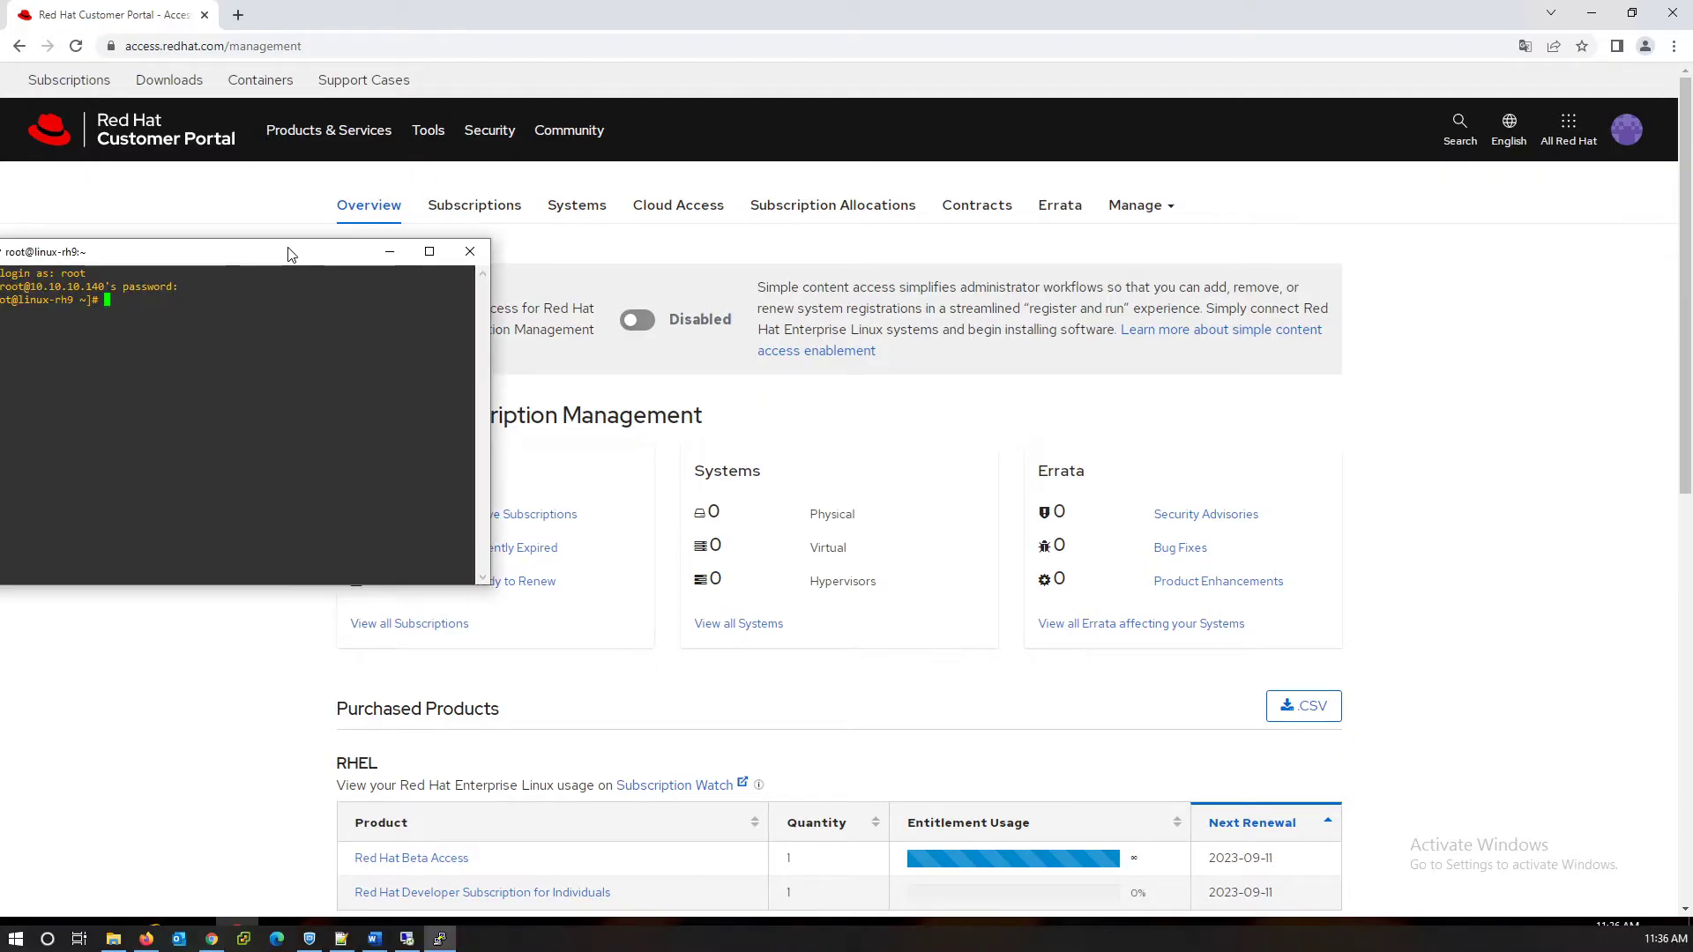
Run subscription-manager register in PuTTY with the account e-mail, getting a 401 invalid credentials error.
drag(307, 252, 684, 253)
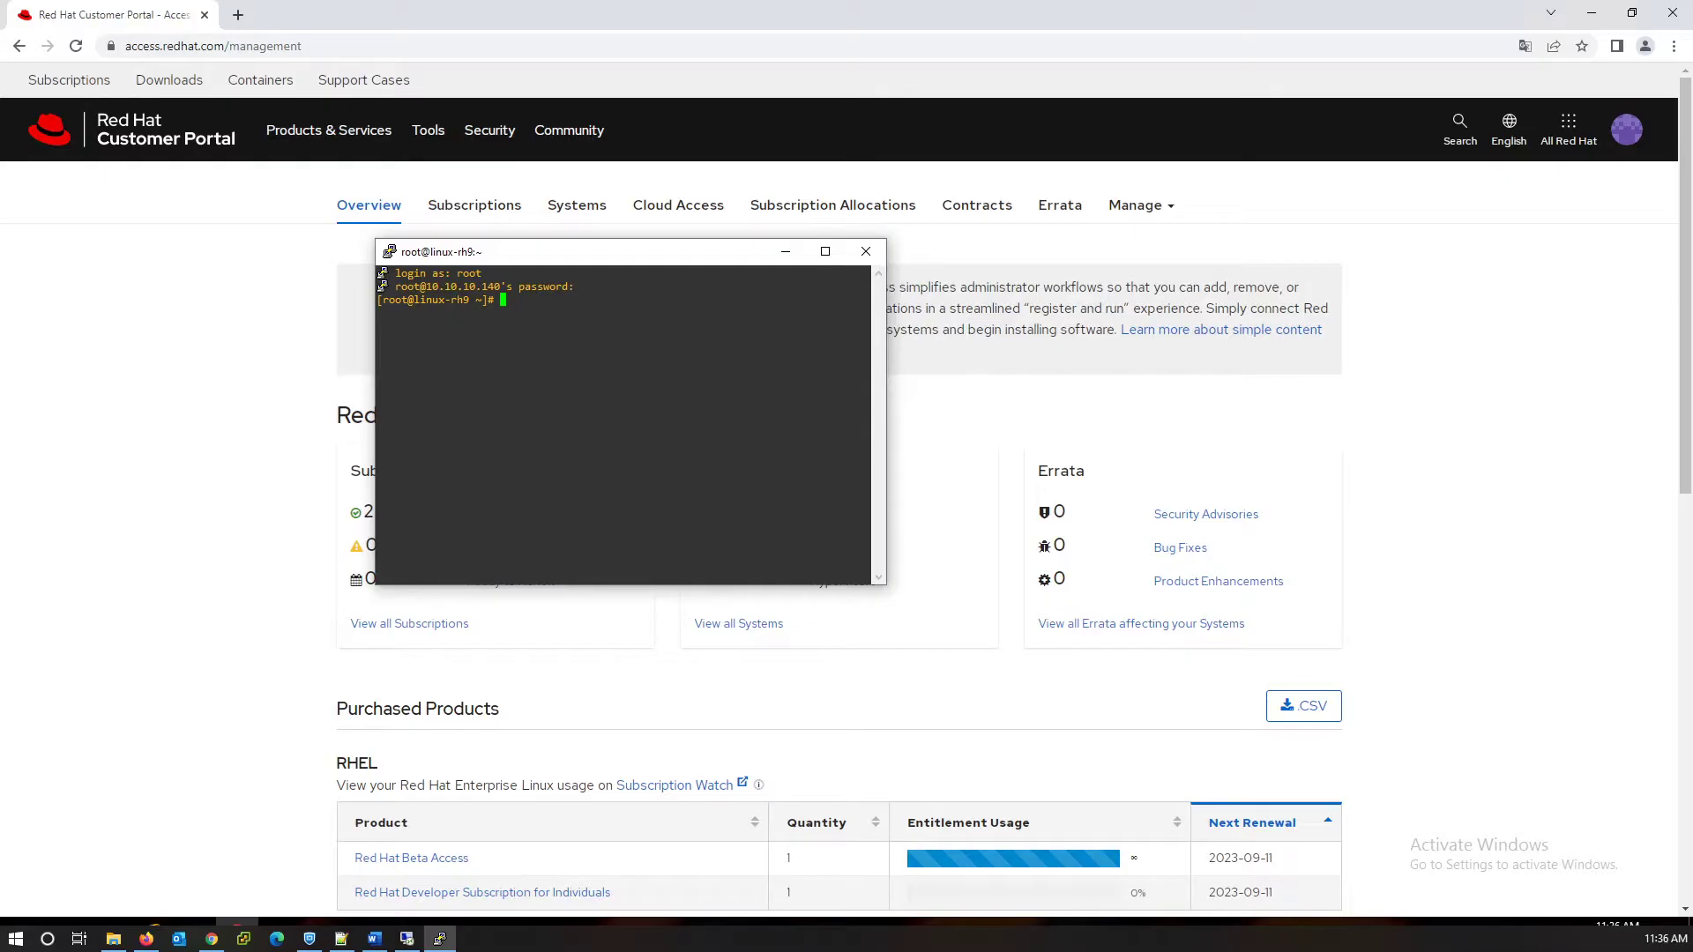
click(470, 328)
drag(555, 267, 586, 267)
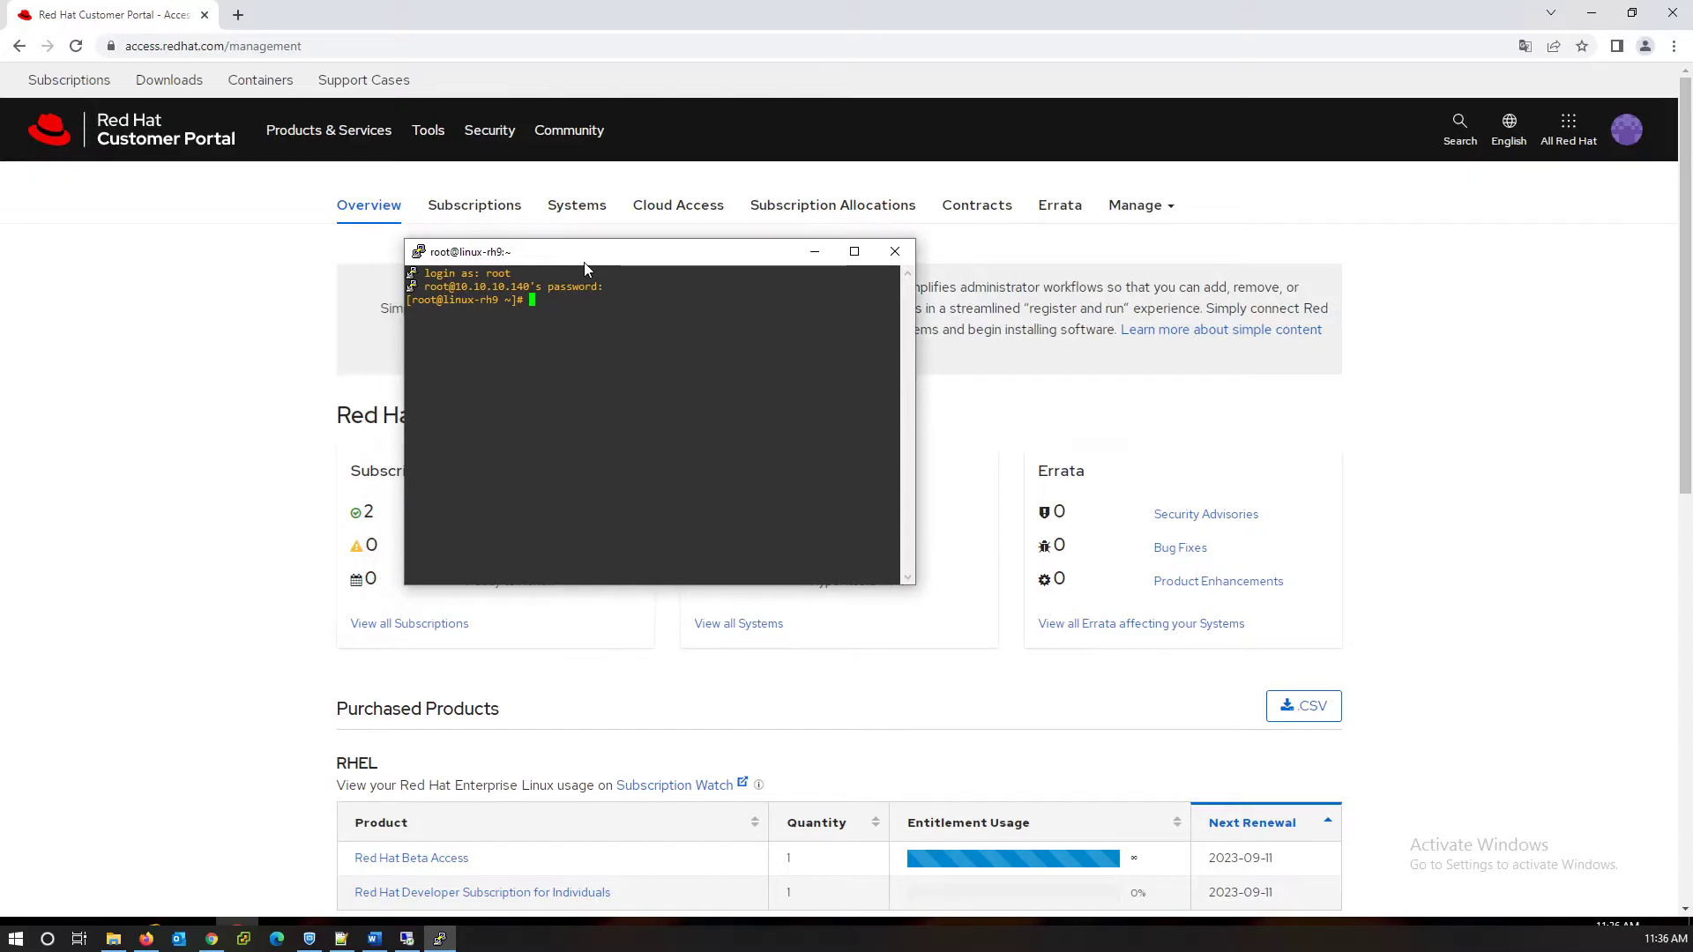
text(subscription-manager regis)
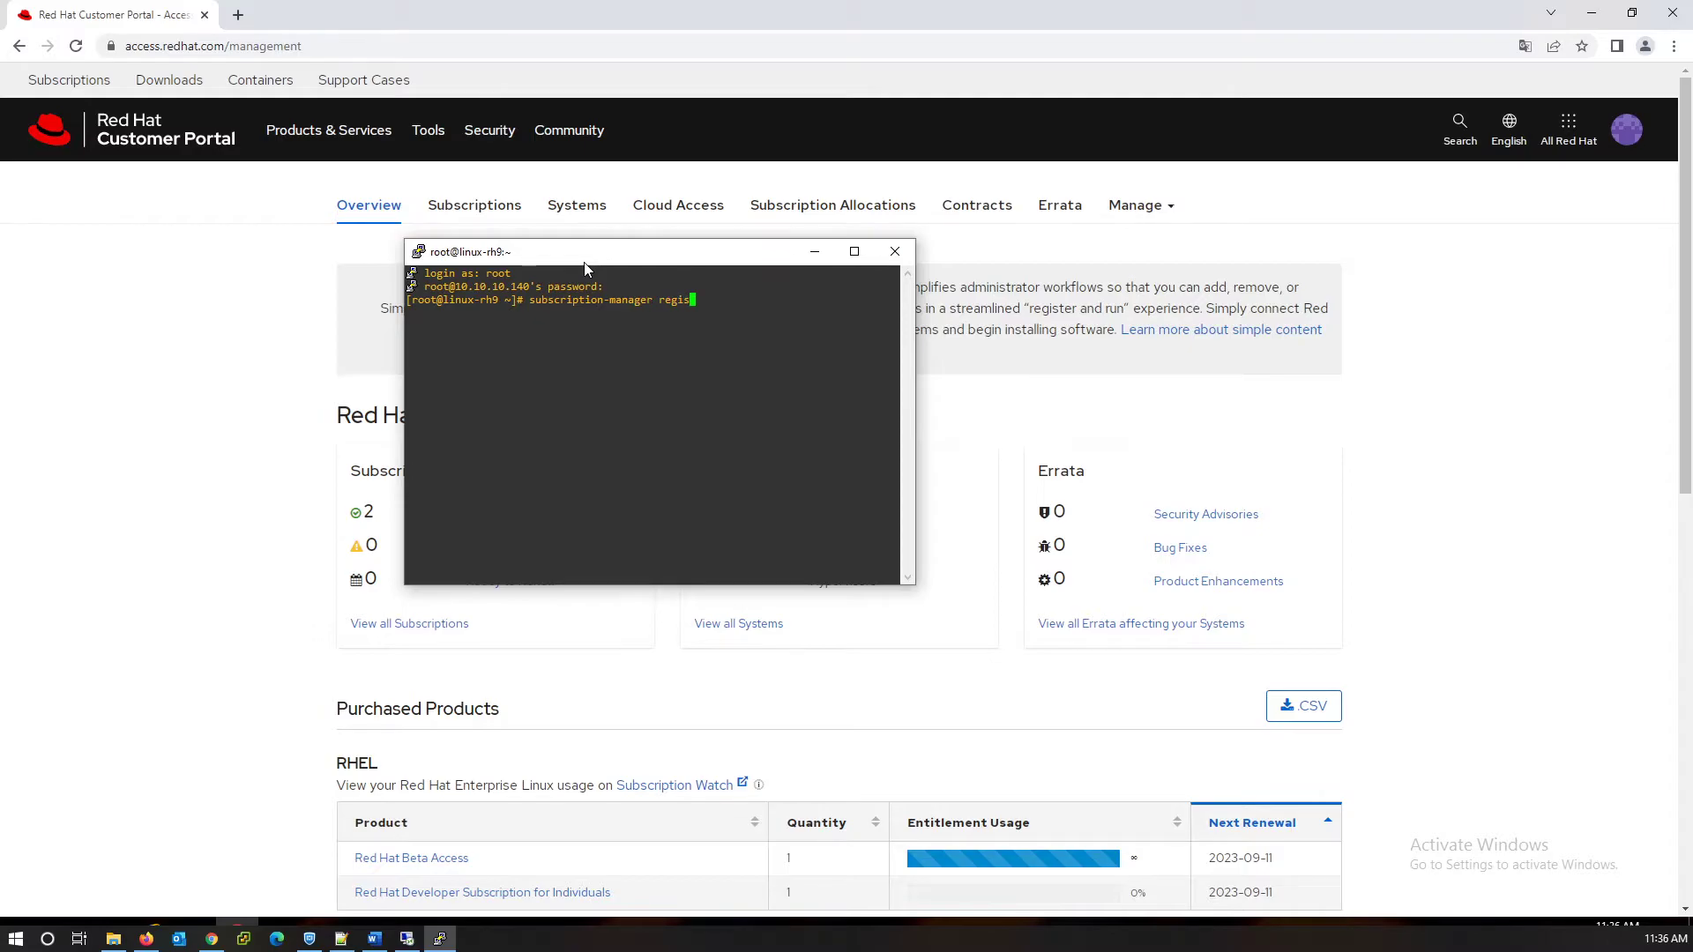
text(ter)
key(Return)
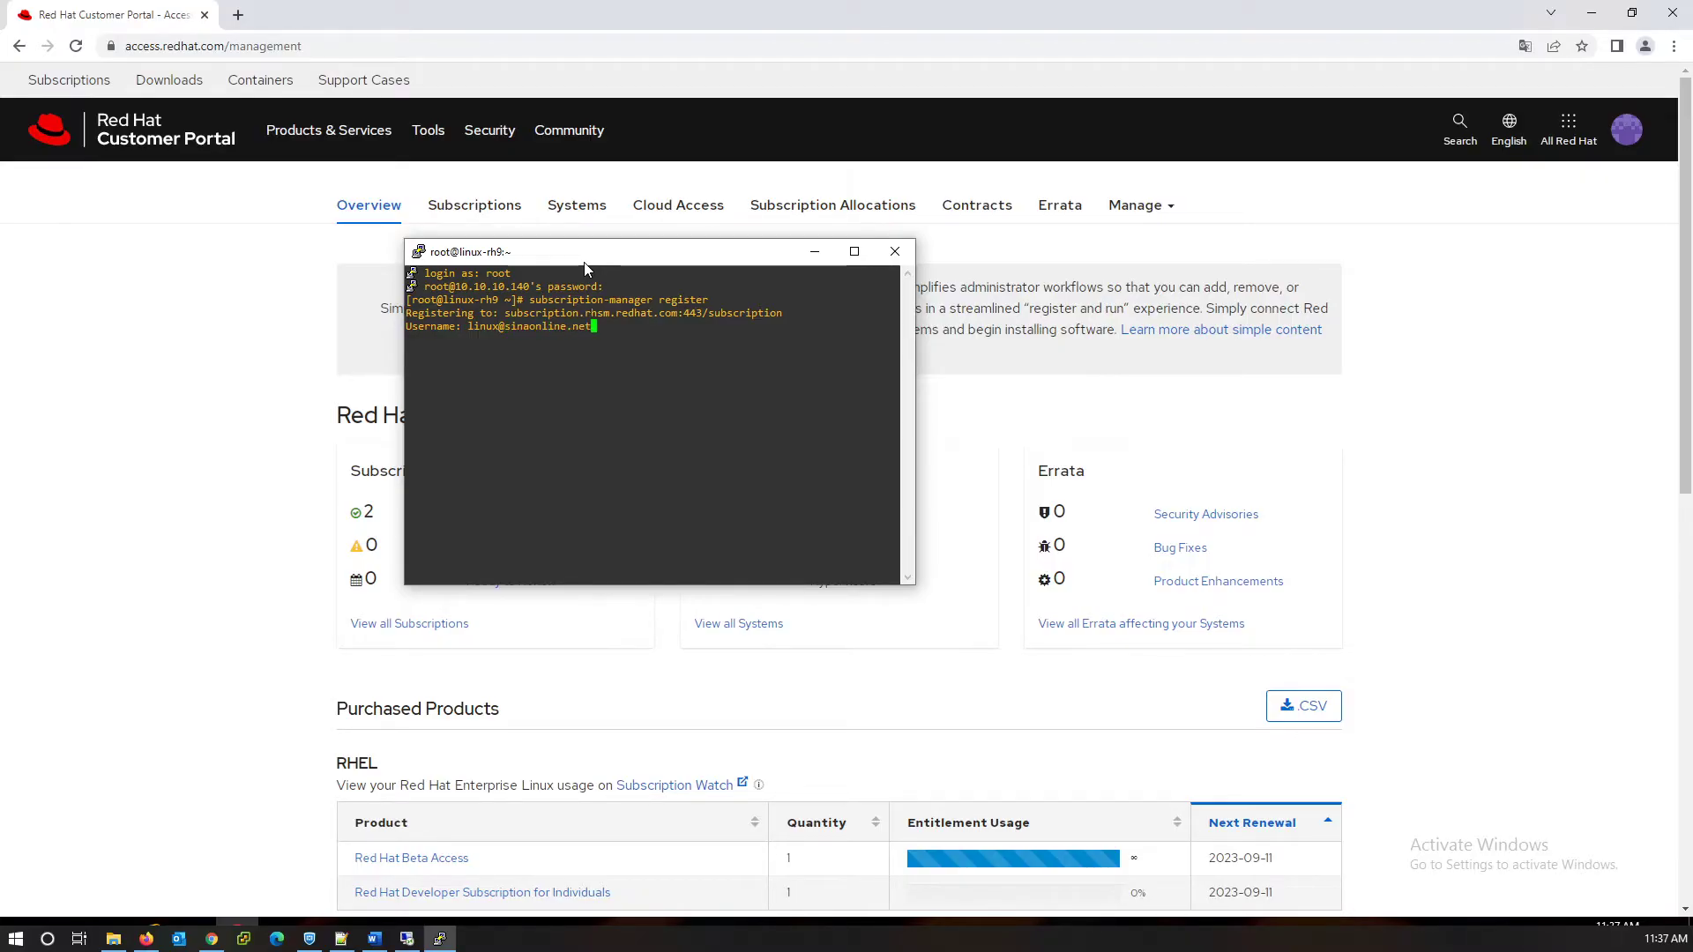
key(Return)
key(Return)
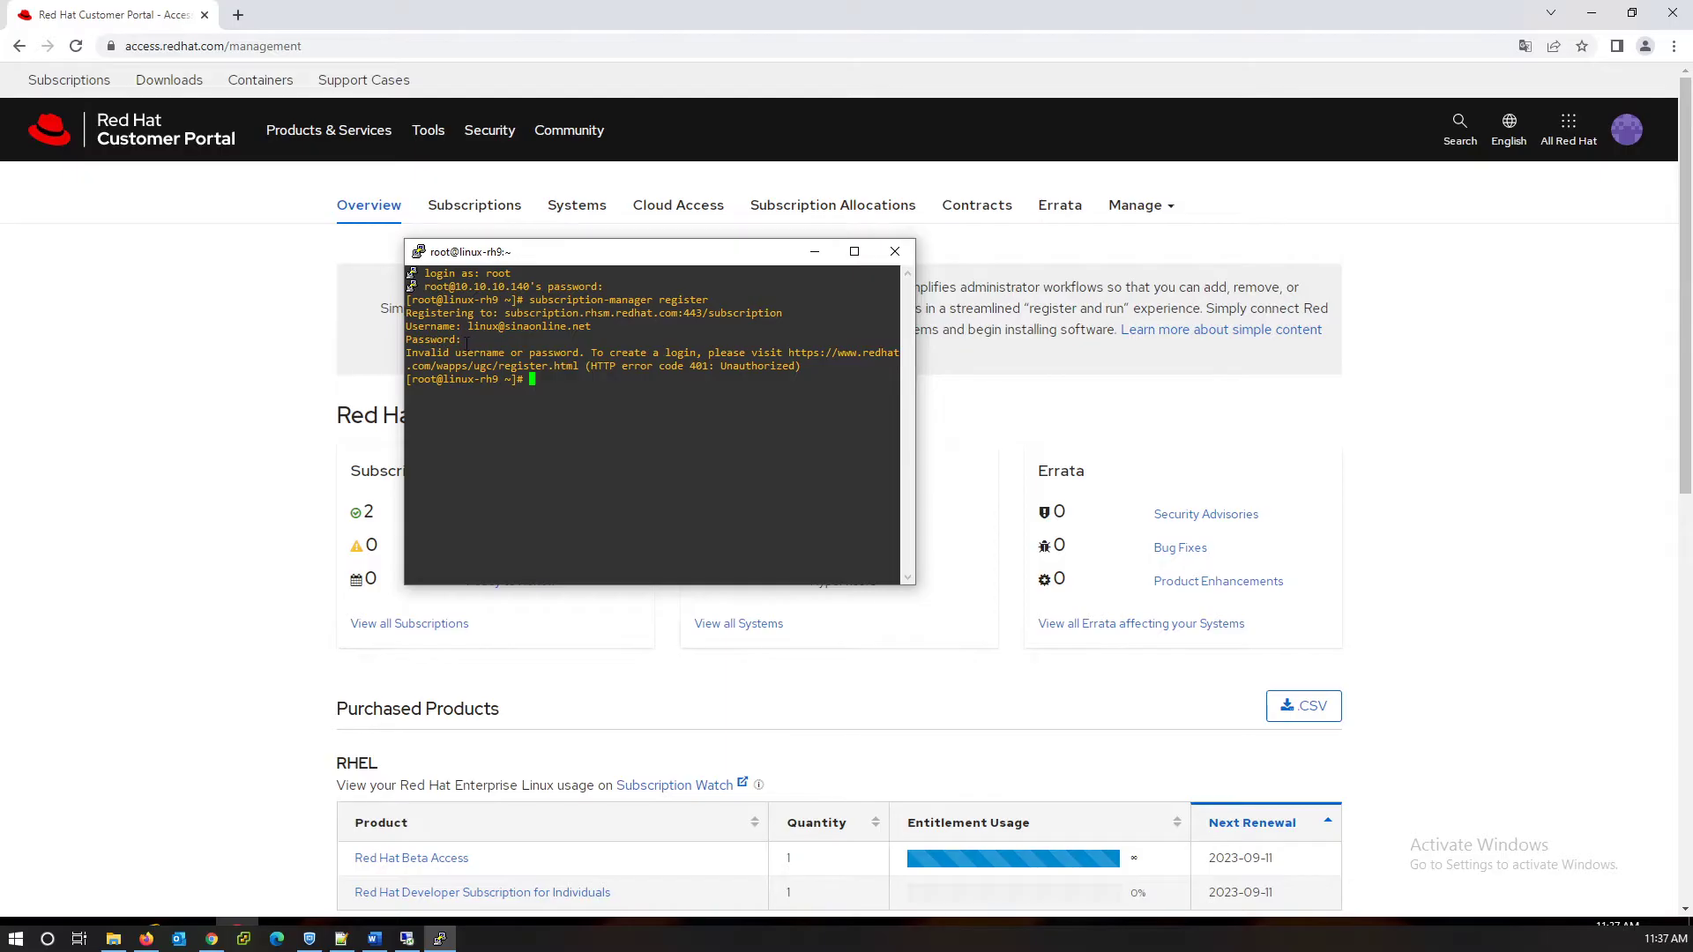
Find and select the account's Red Hat login on the Login & password settings page.
drag(457, 352, 726, 354)
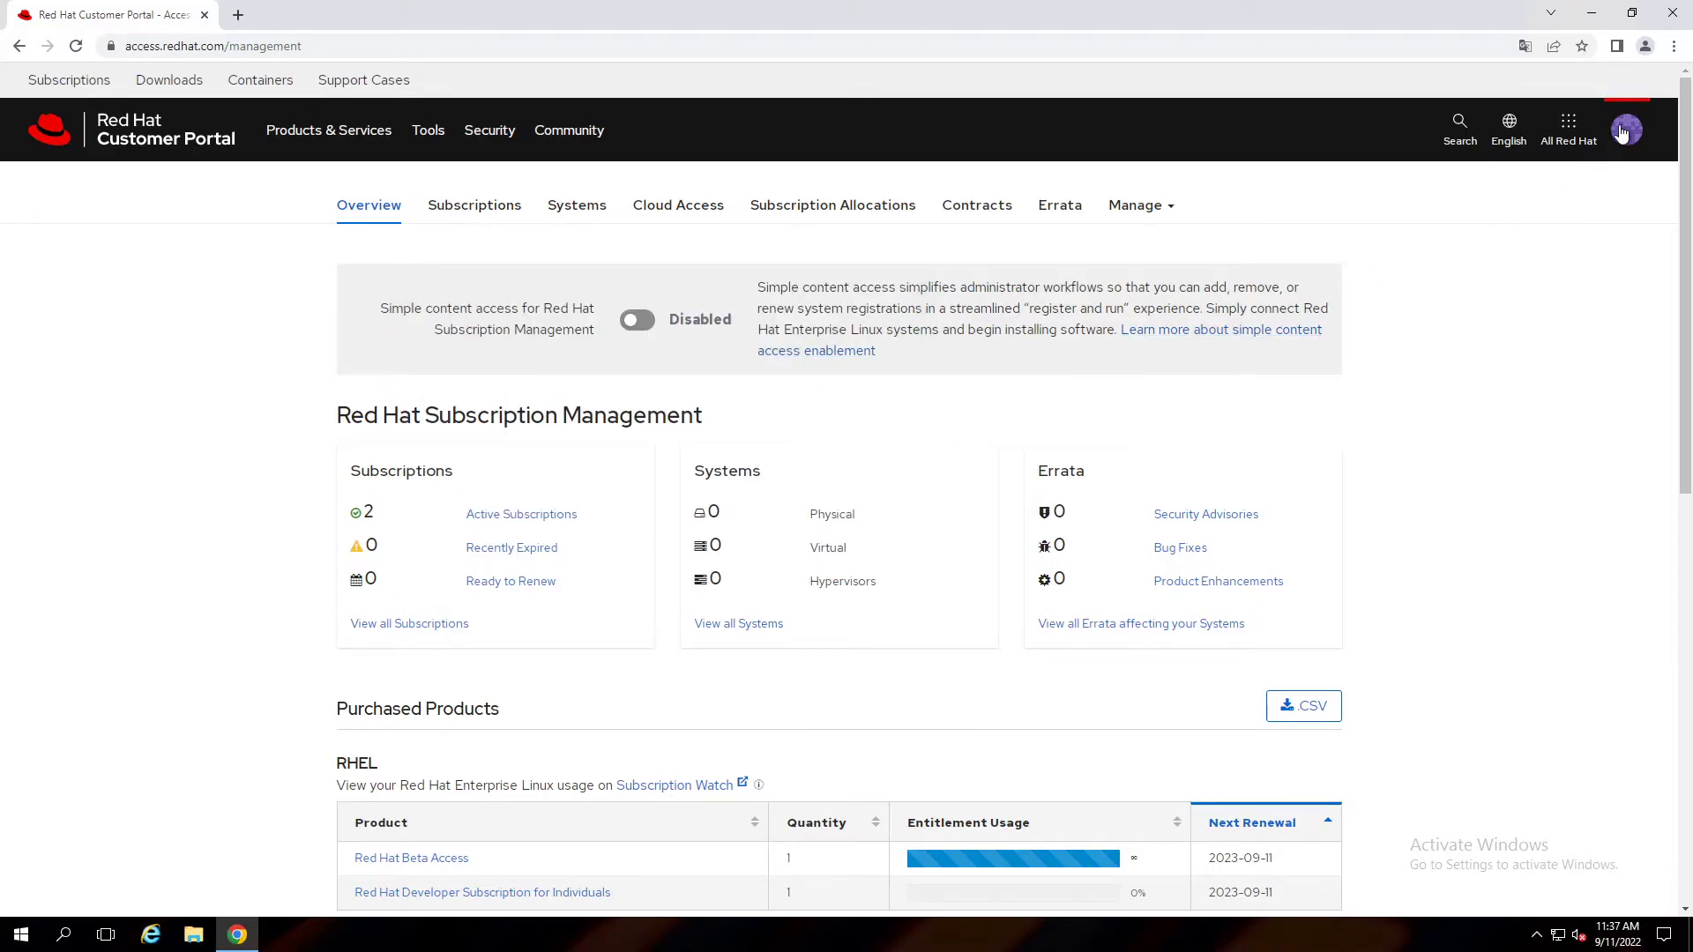
click(1621, 132)
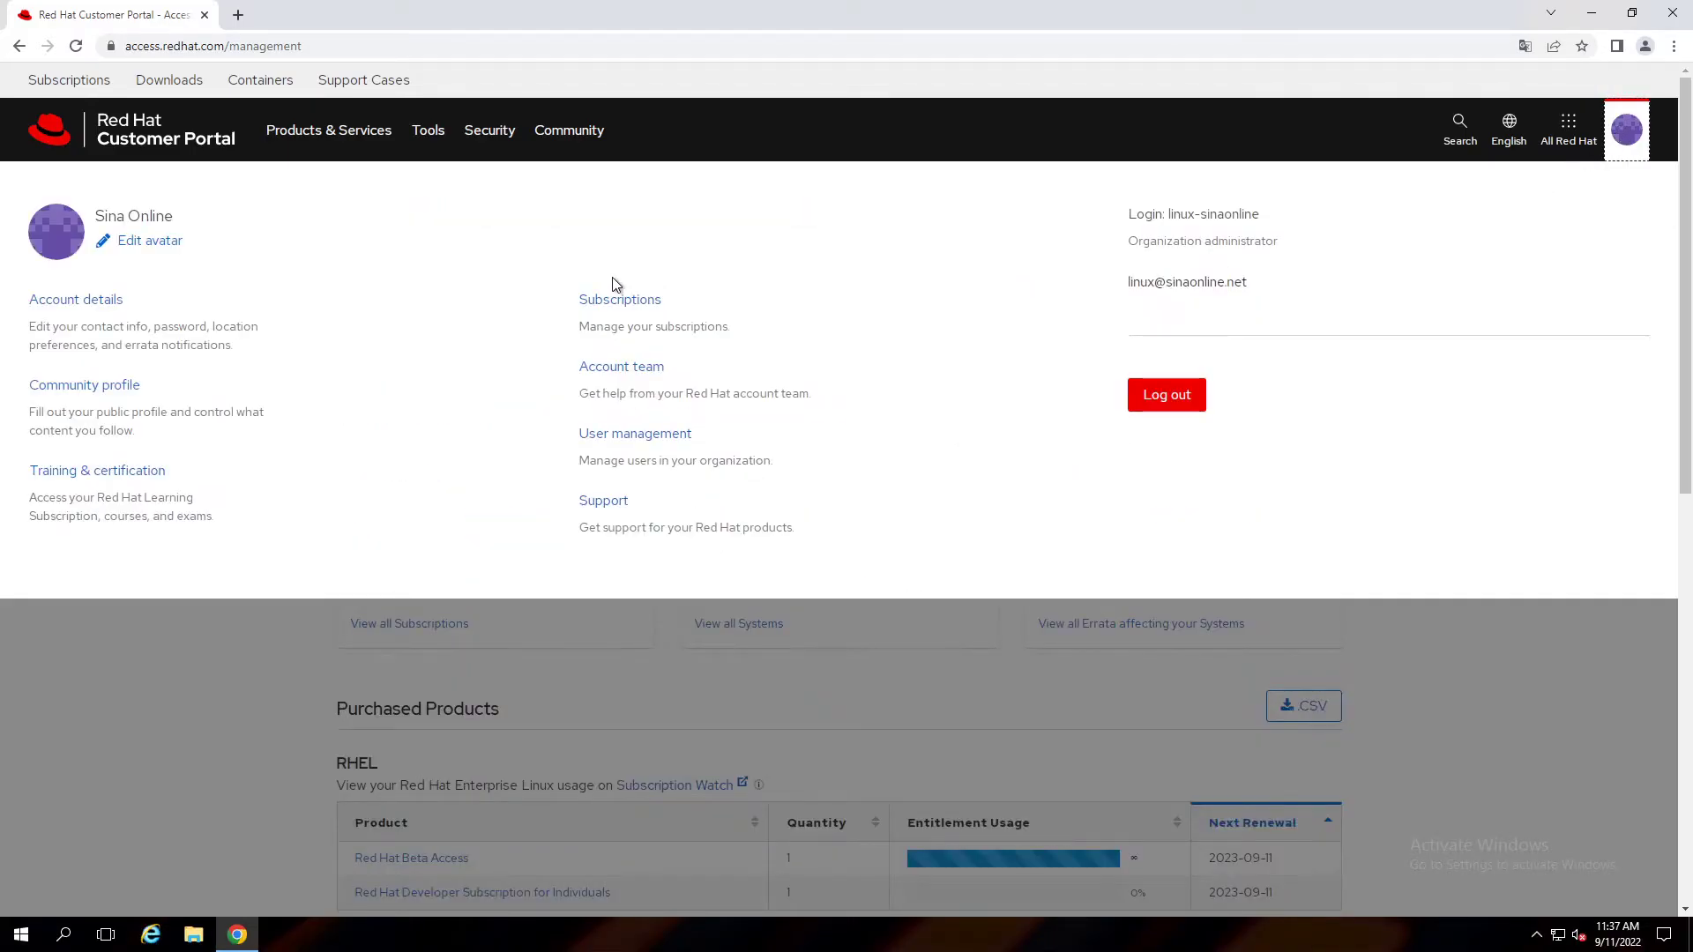
click(76, 304)
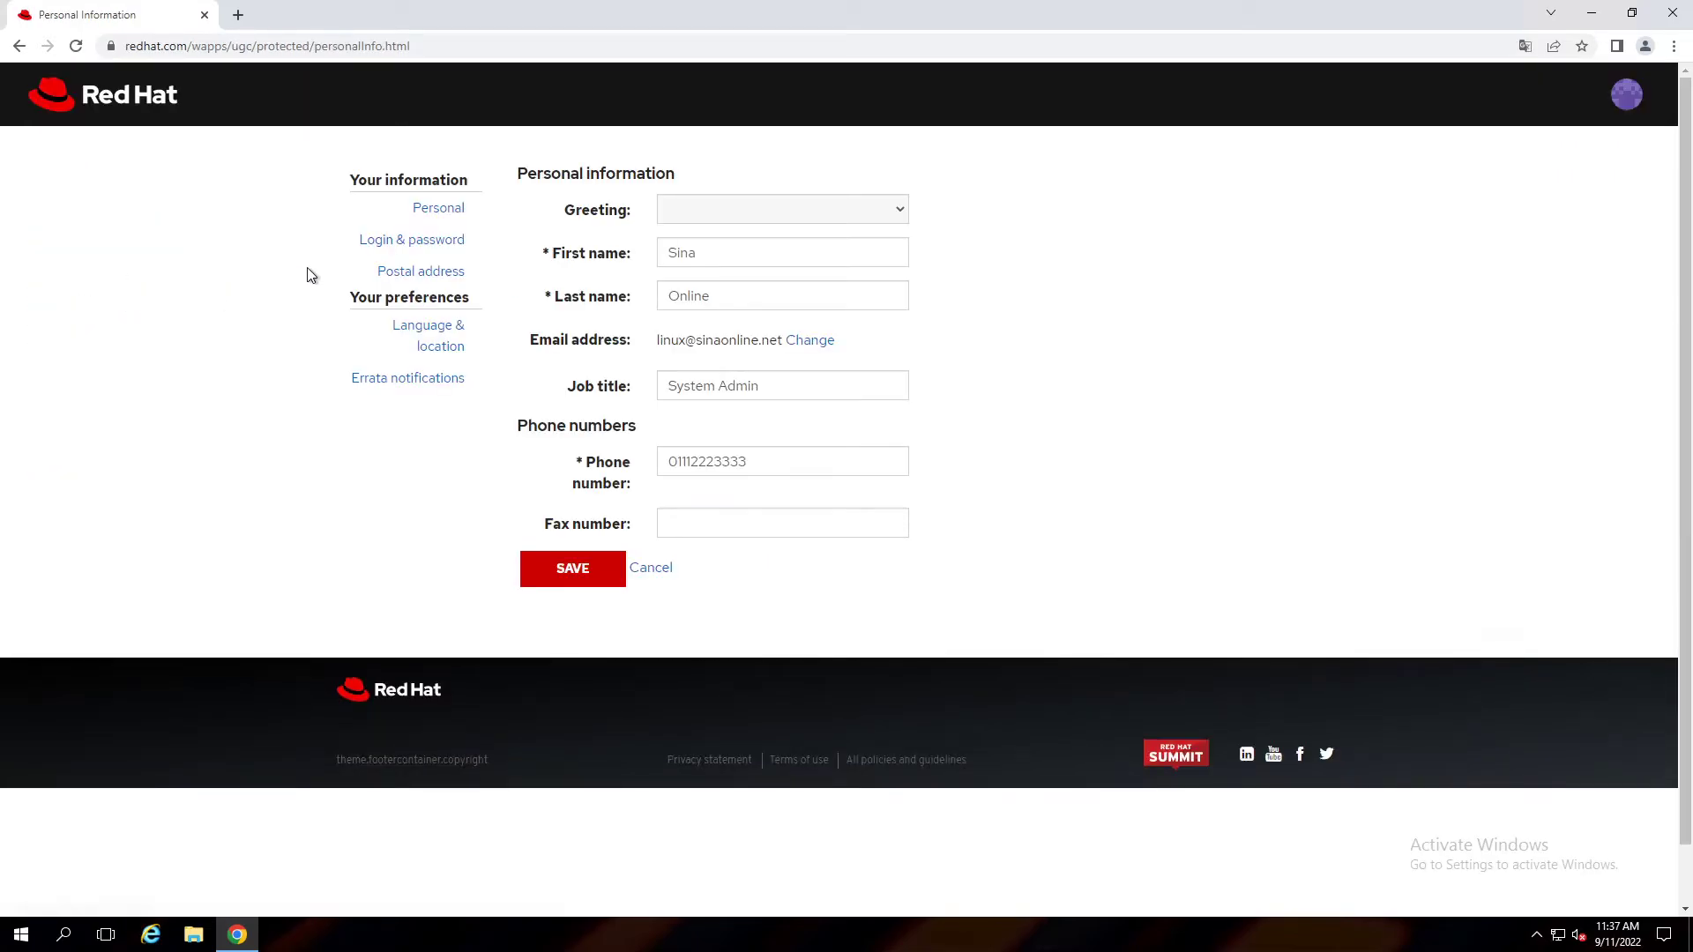
click(391, 250)
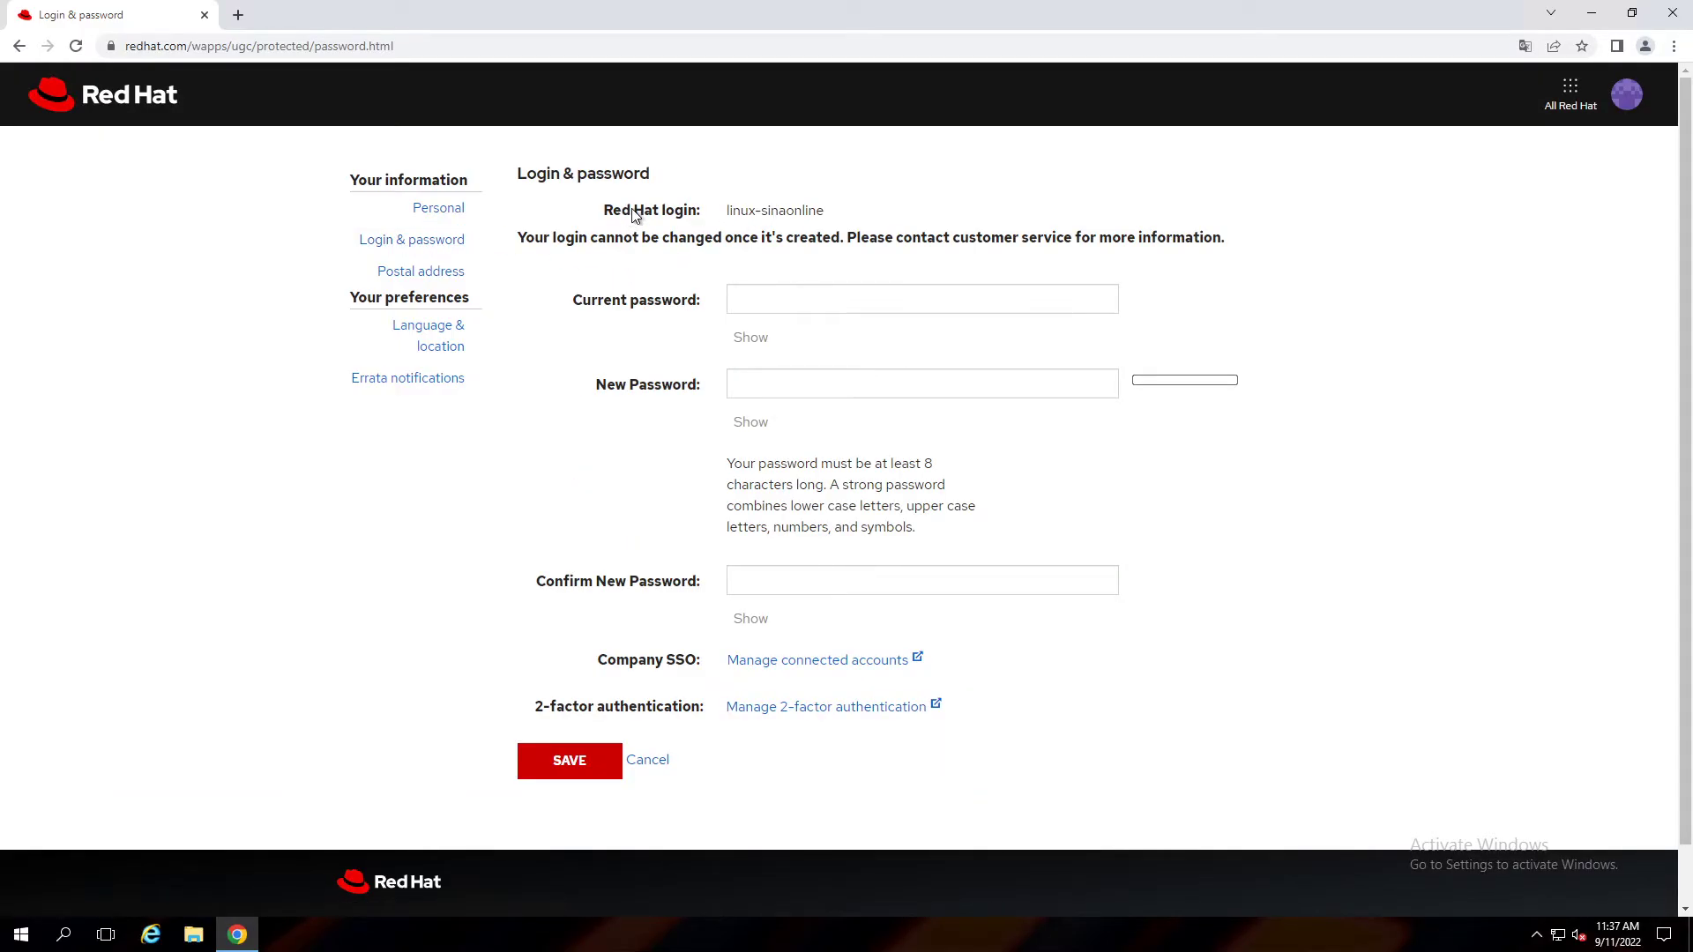
triple_click(766, 210)
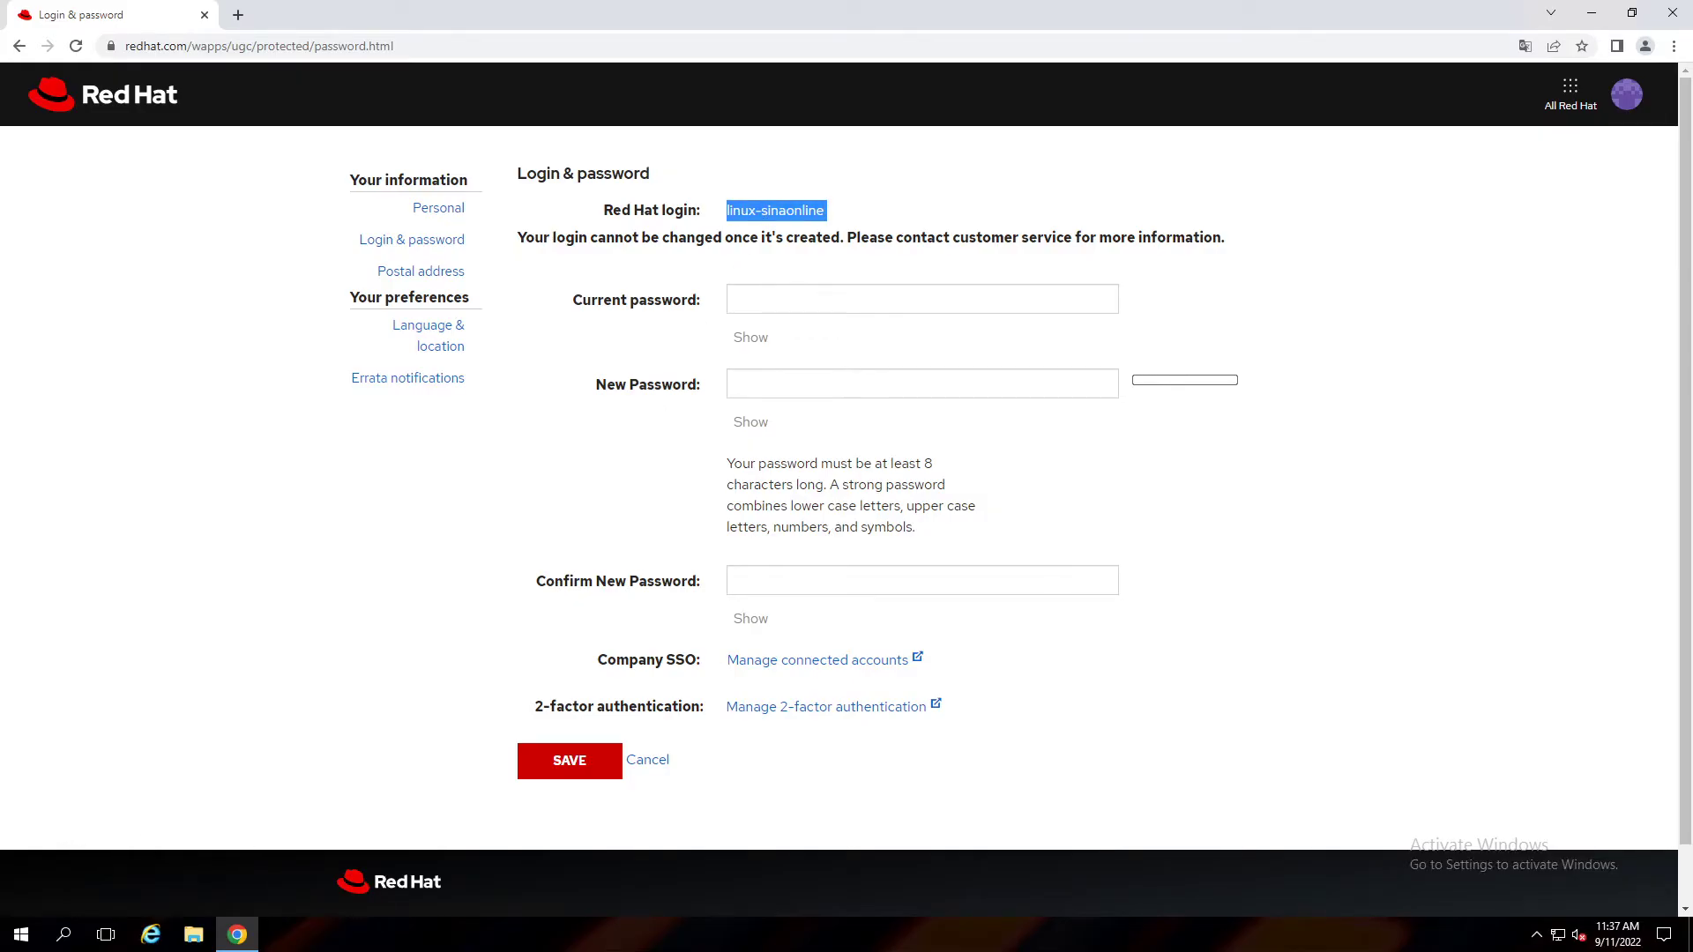
Rerun subscription-manager register in PuTTY with the correct Red Hat username and confirm the successful registration.
click(439, 939)
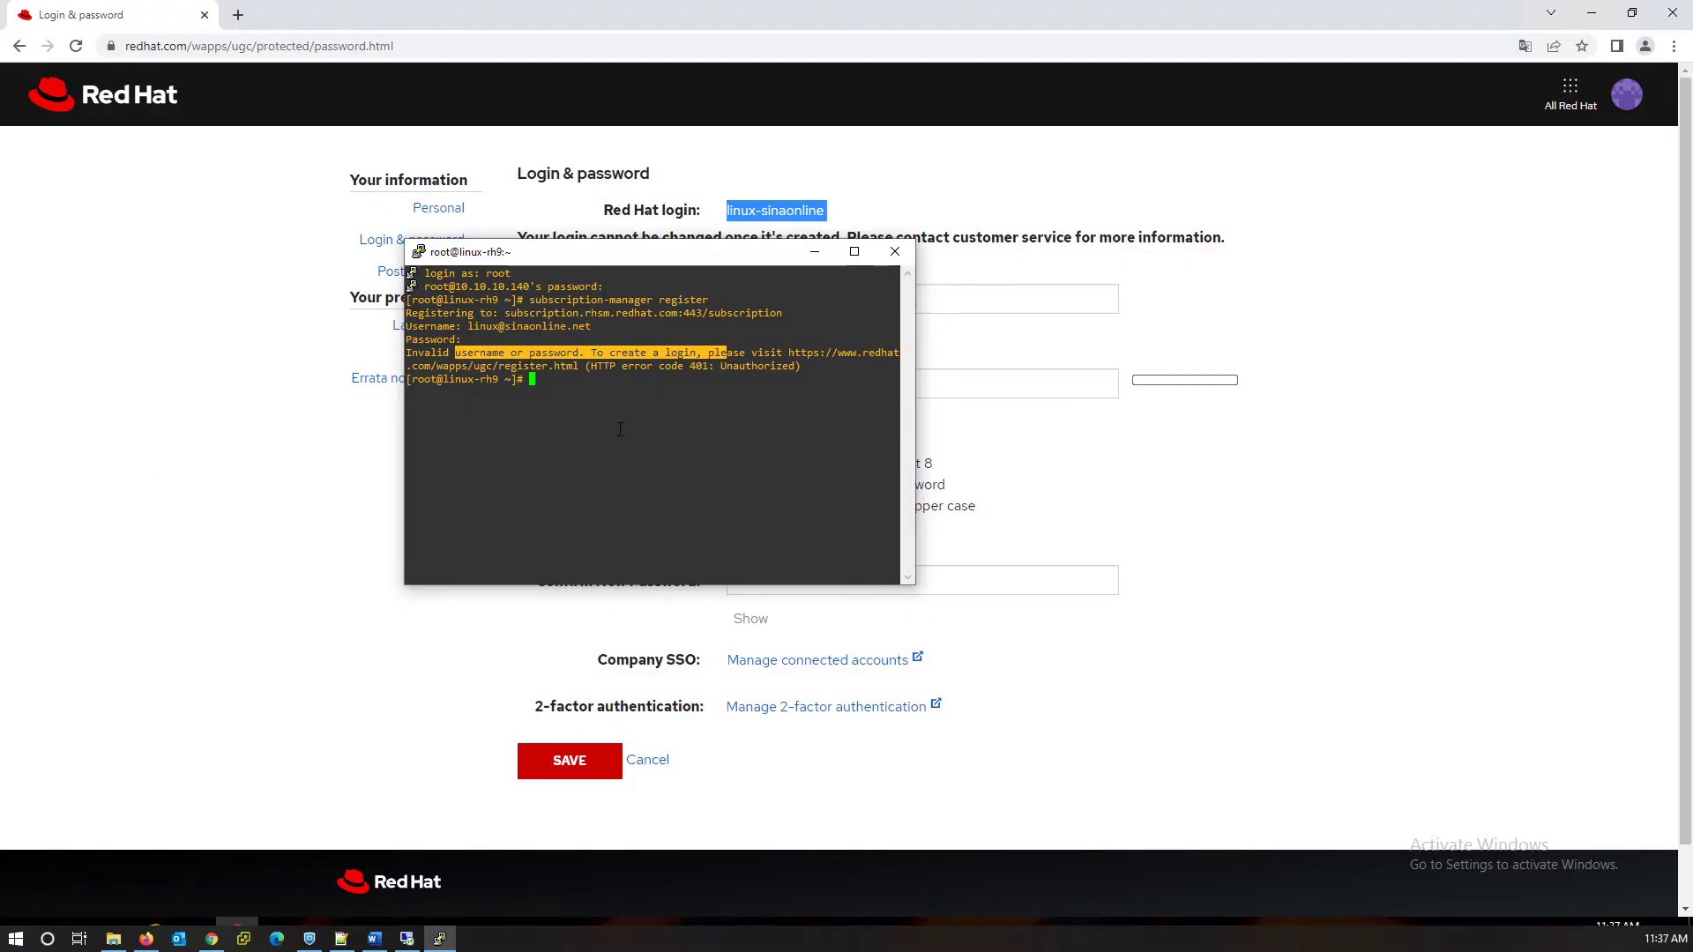
key(Up)
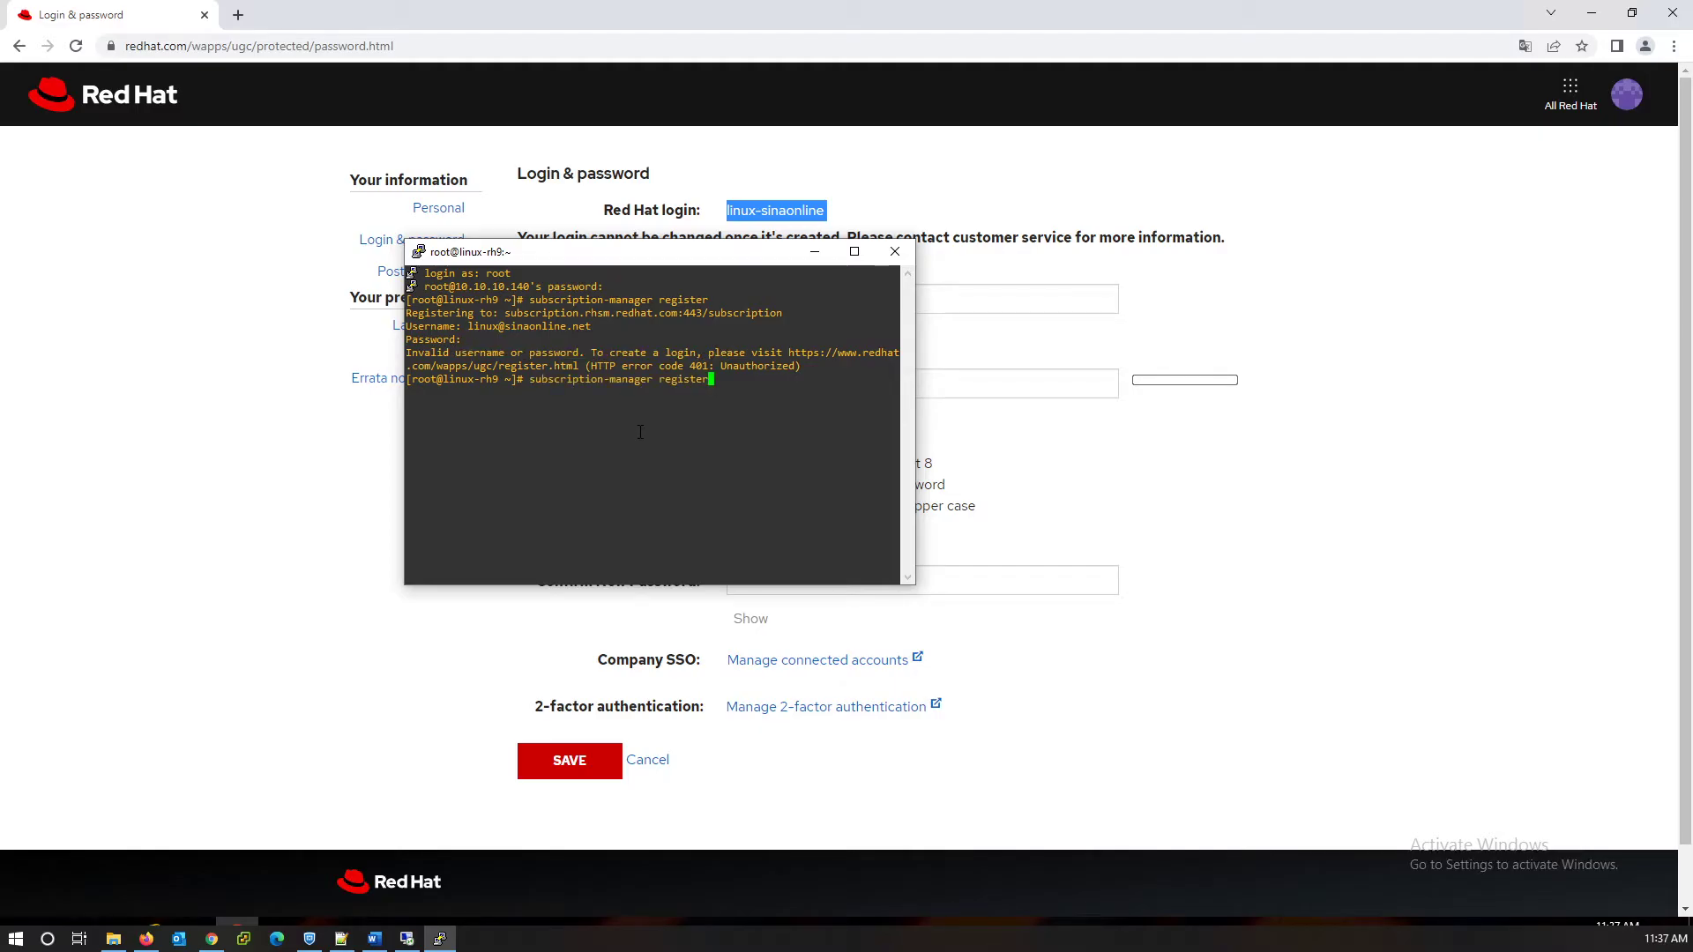
key(Return)
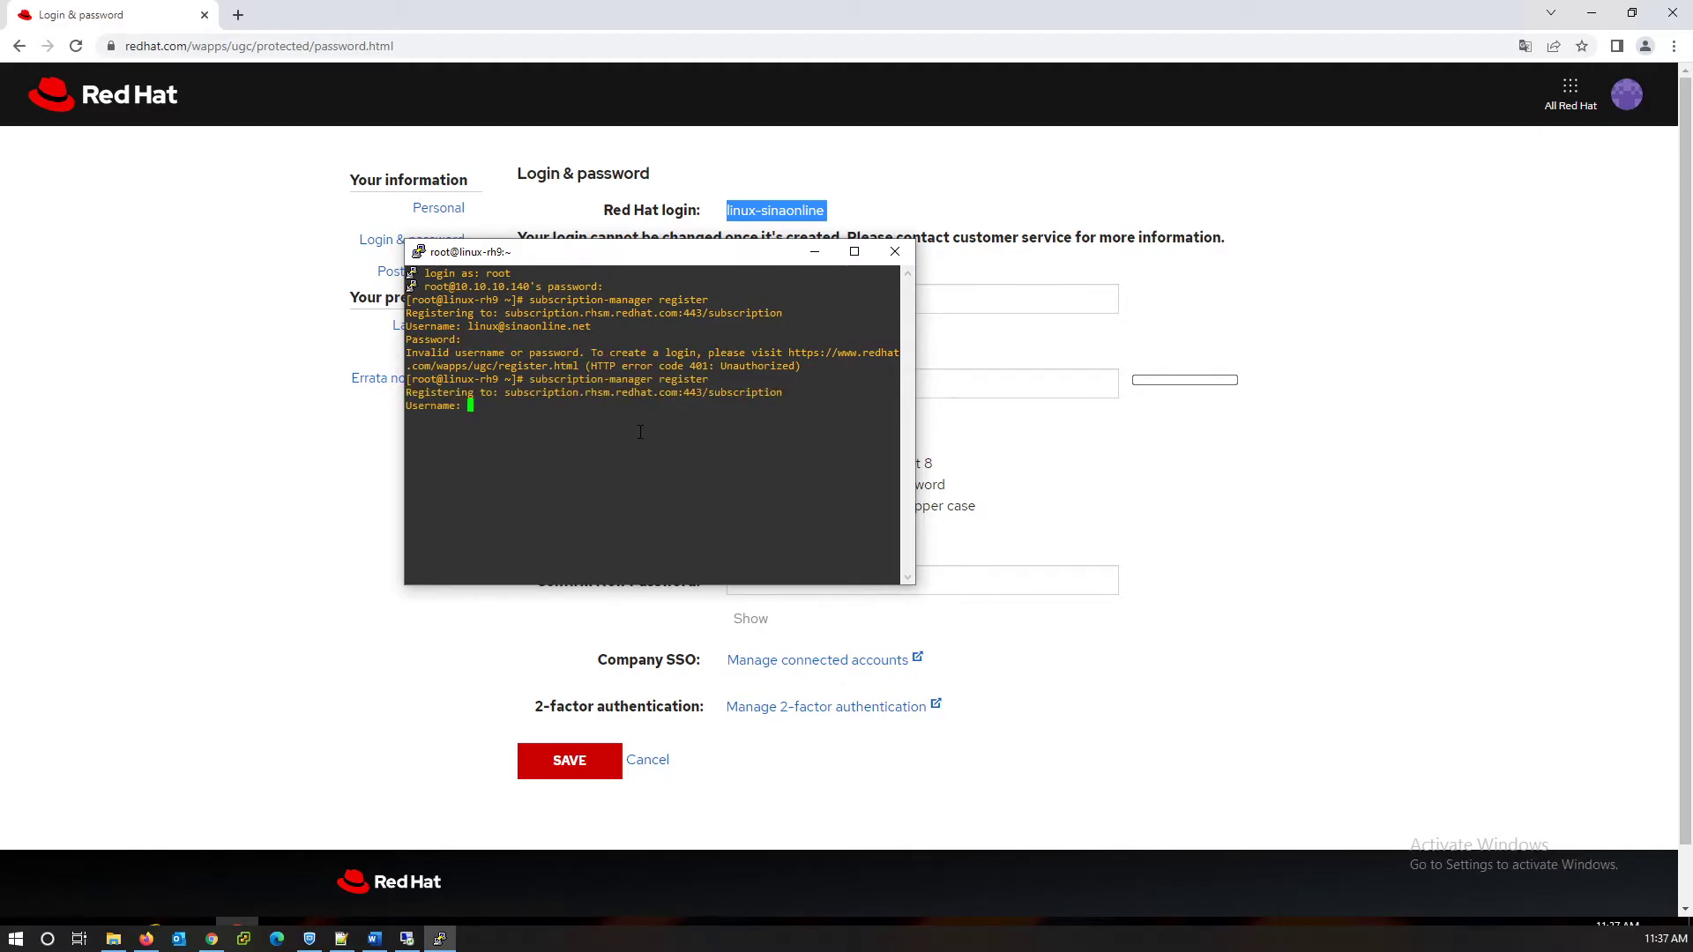
text(linux-sinaonline)
key(Return)
key(Return)
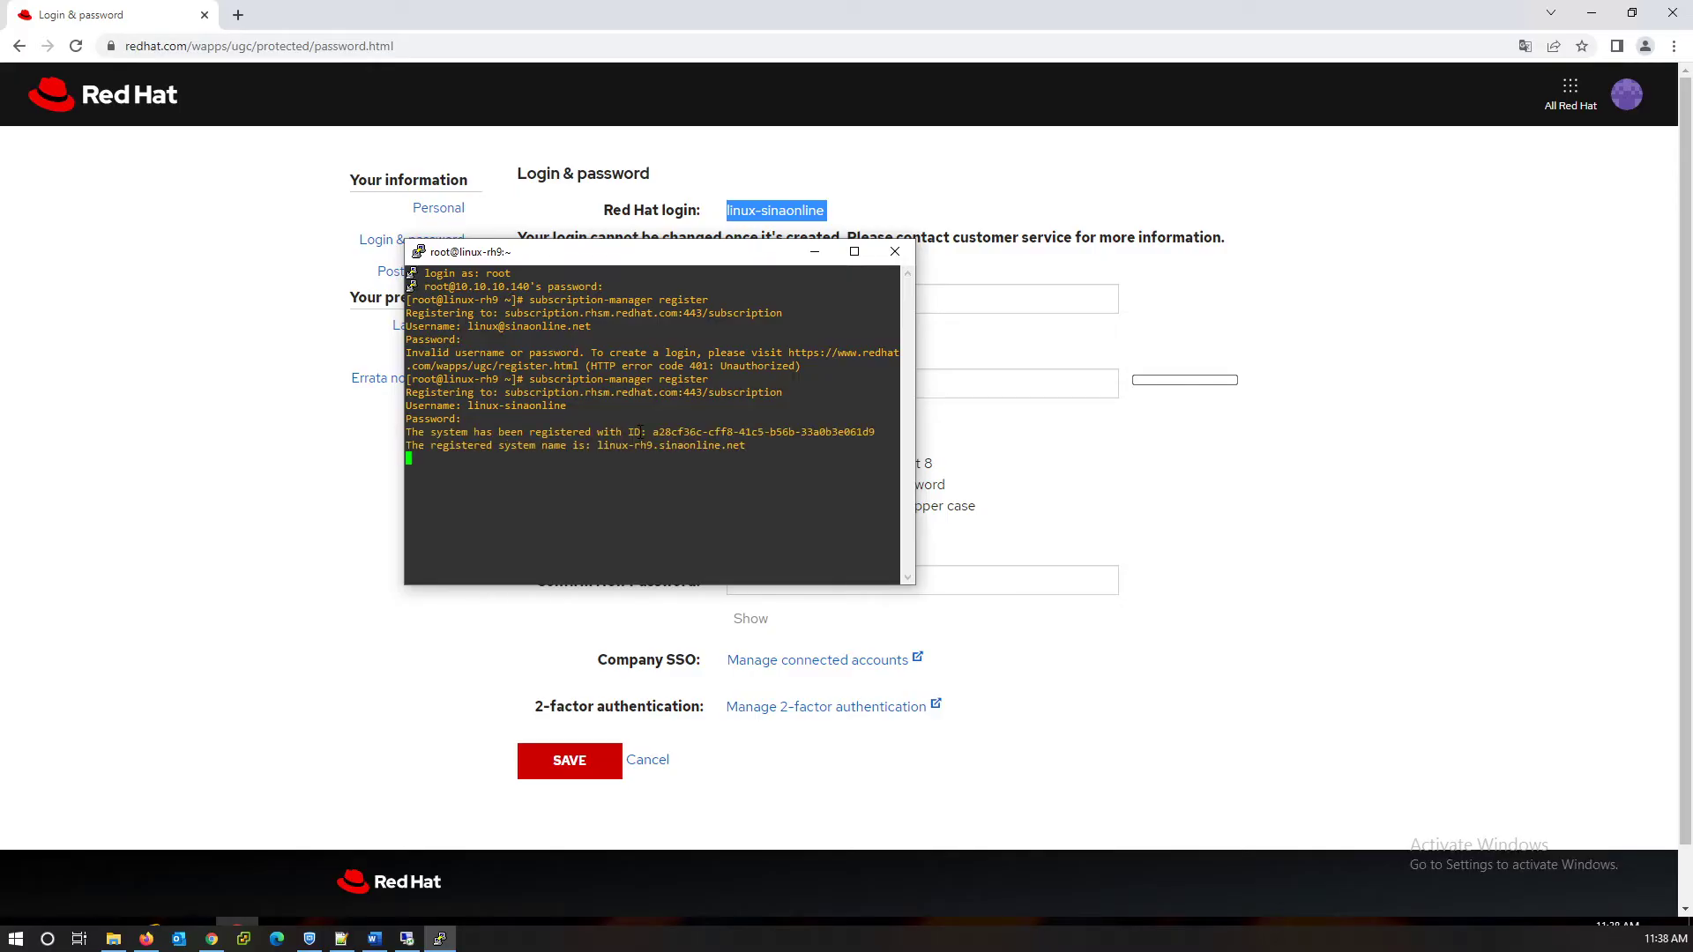
drag(475, 432, 702, 445)
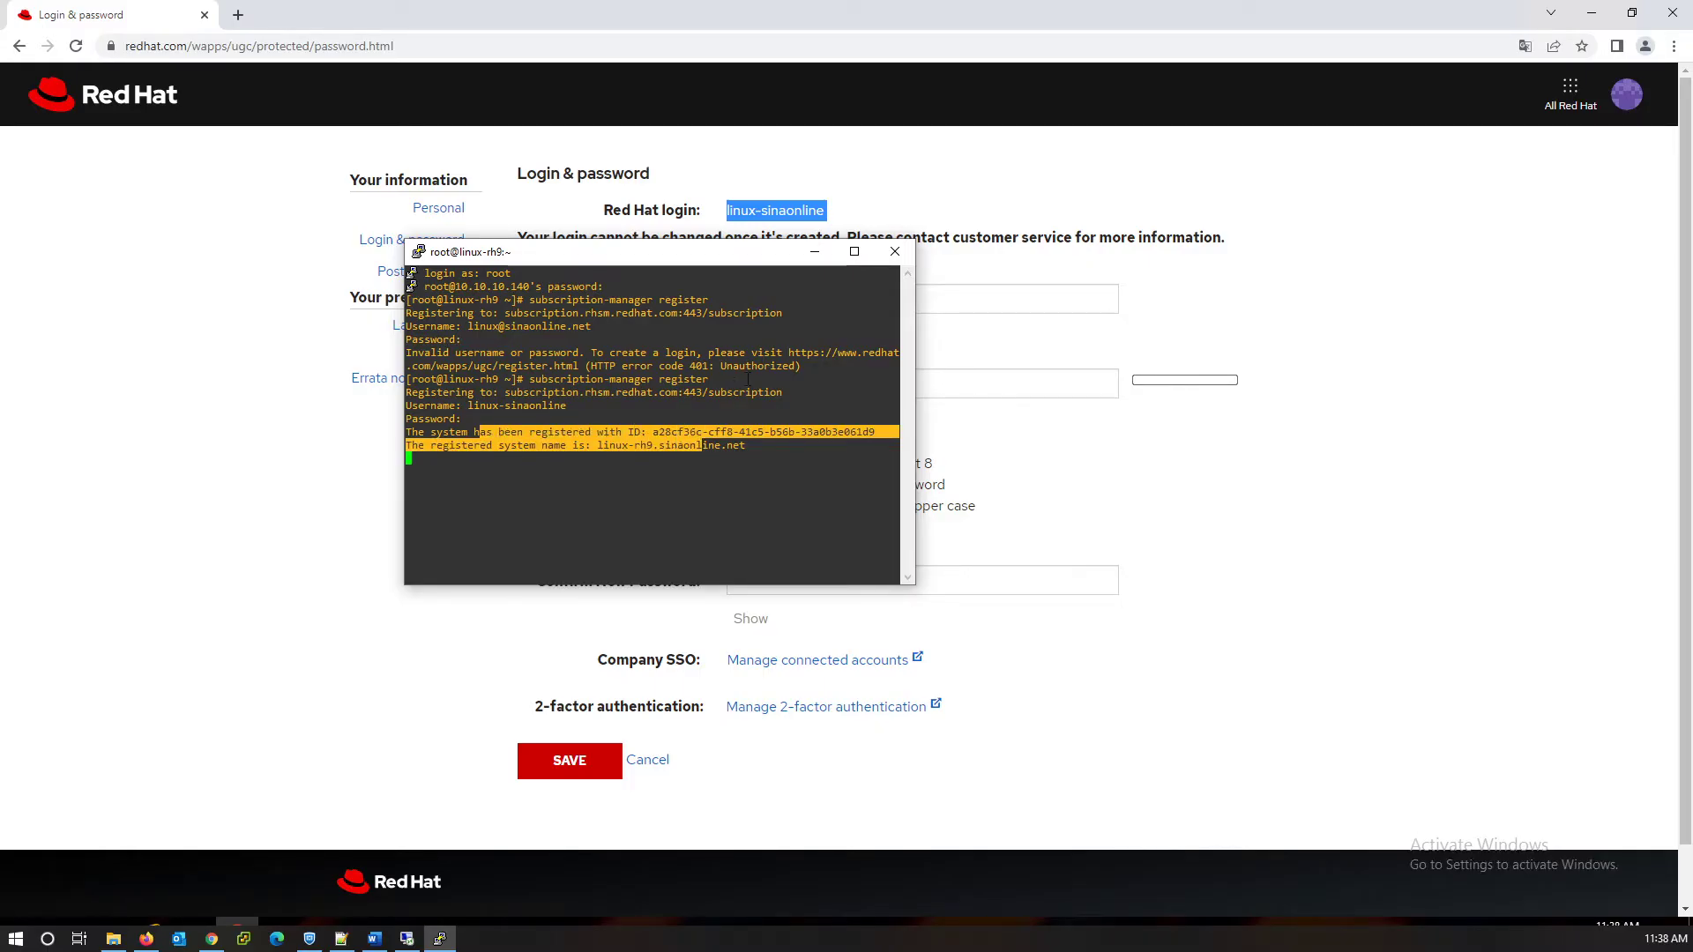
From the account menu, open Subscriptions, note the one virtual system, and list all systems.
click(732, 450)
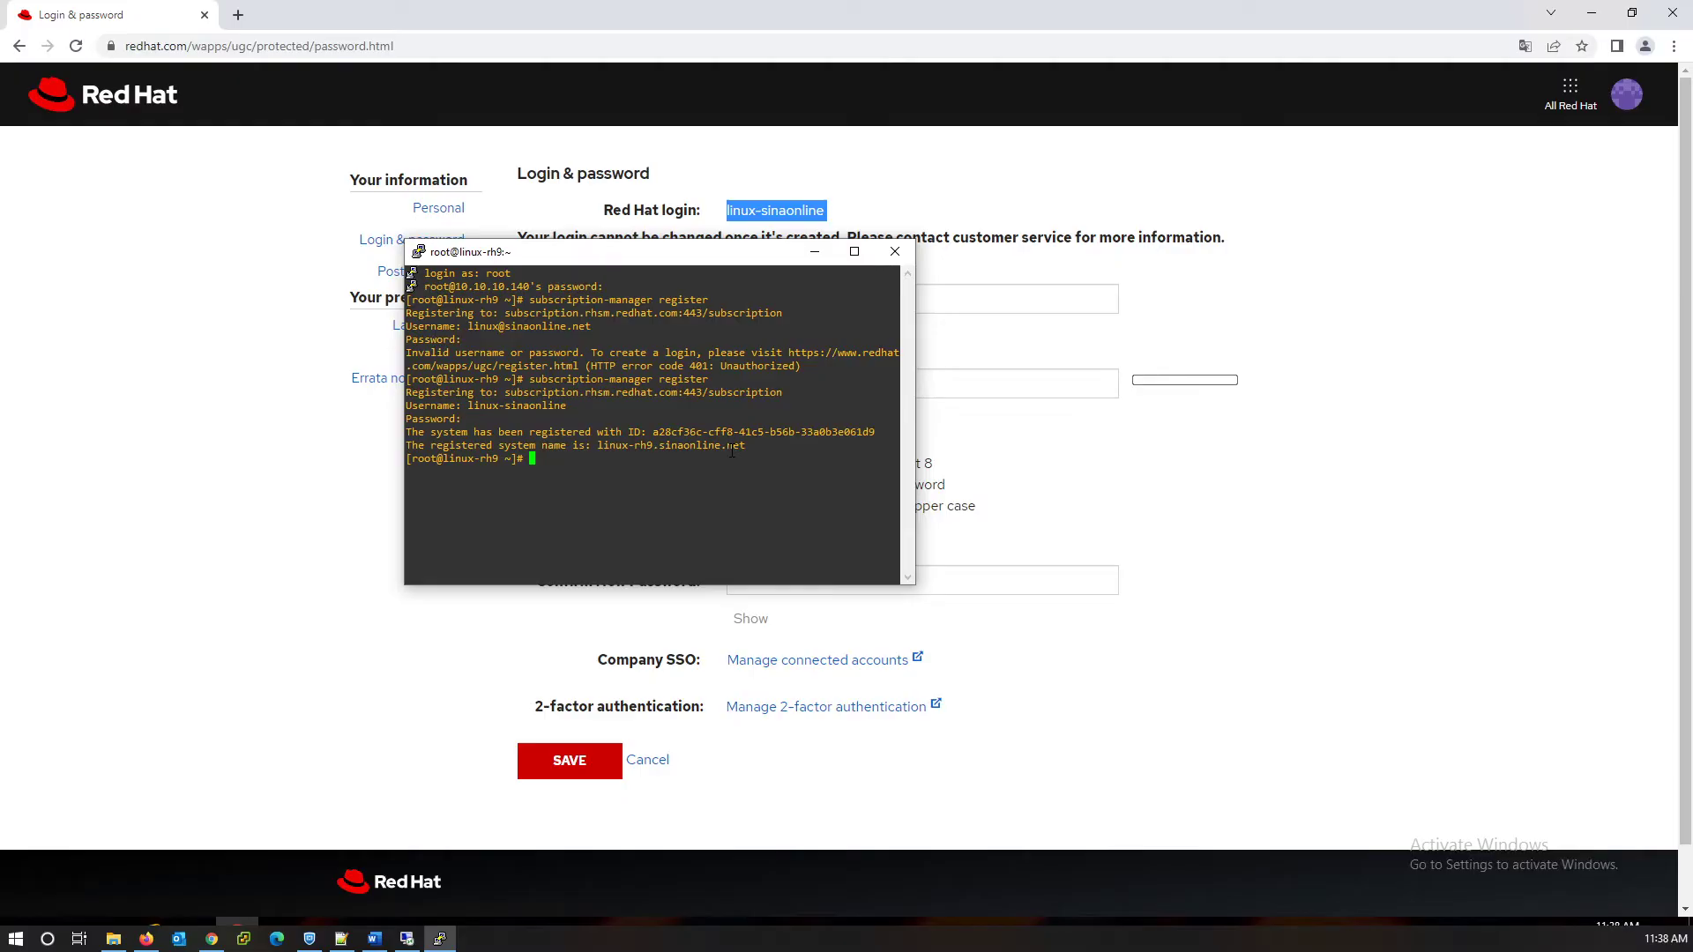
click(1632, 99)
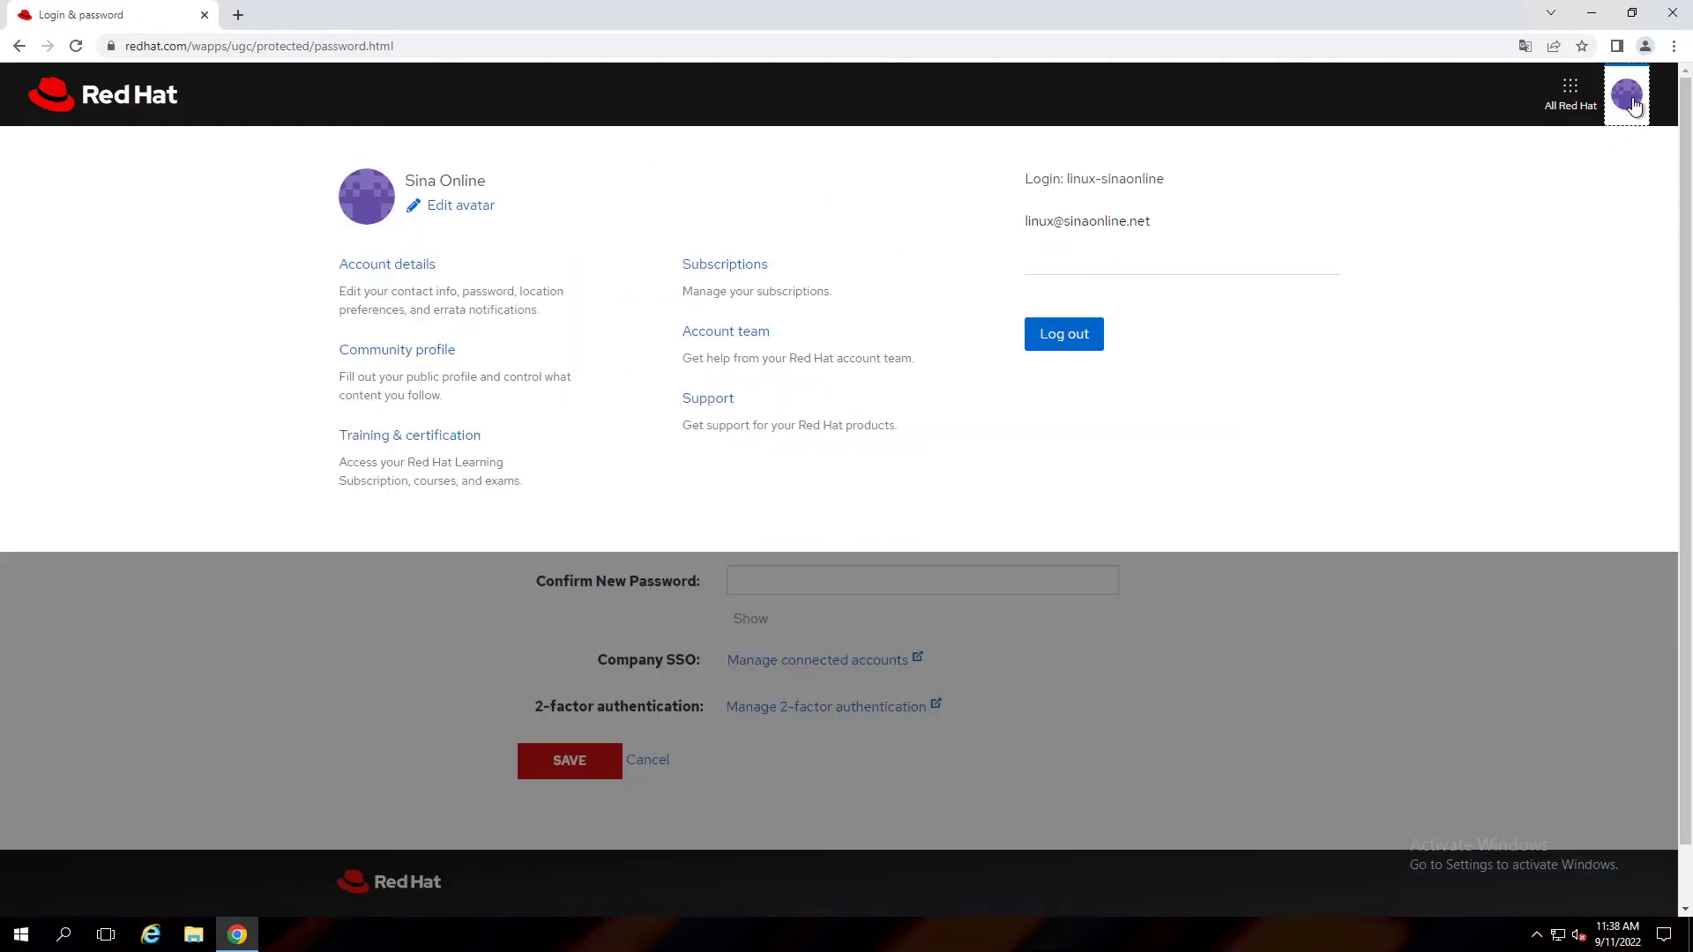
click(728, 267)
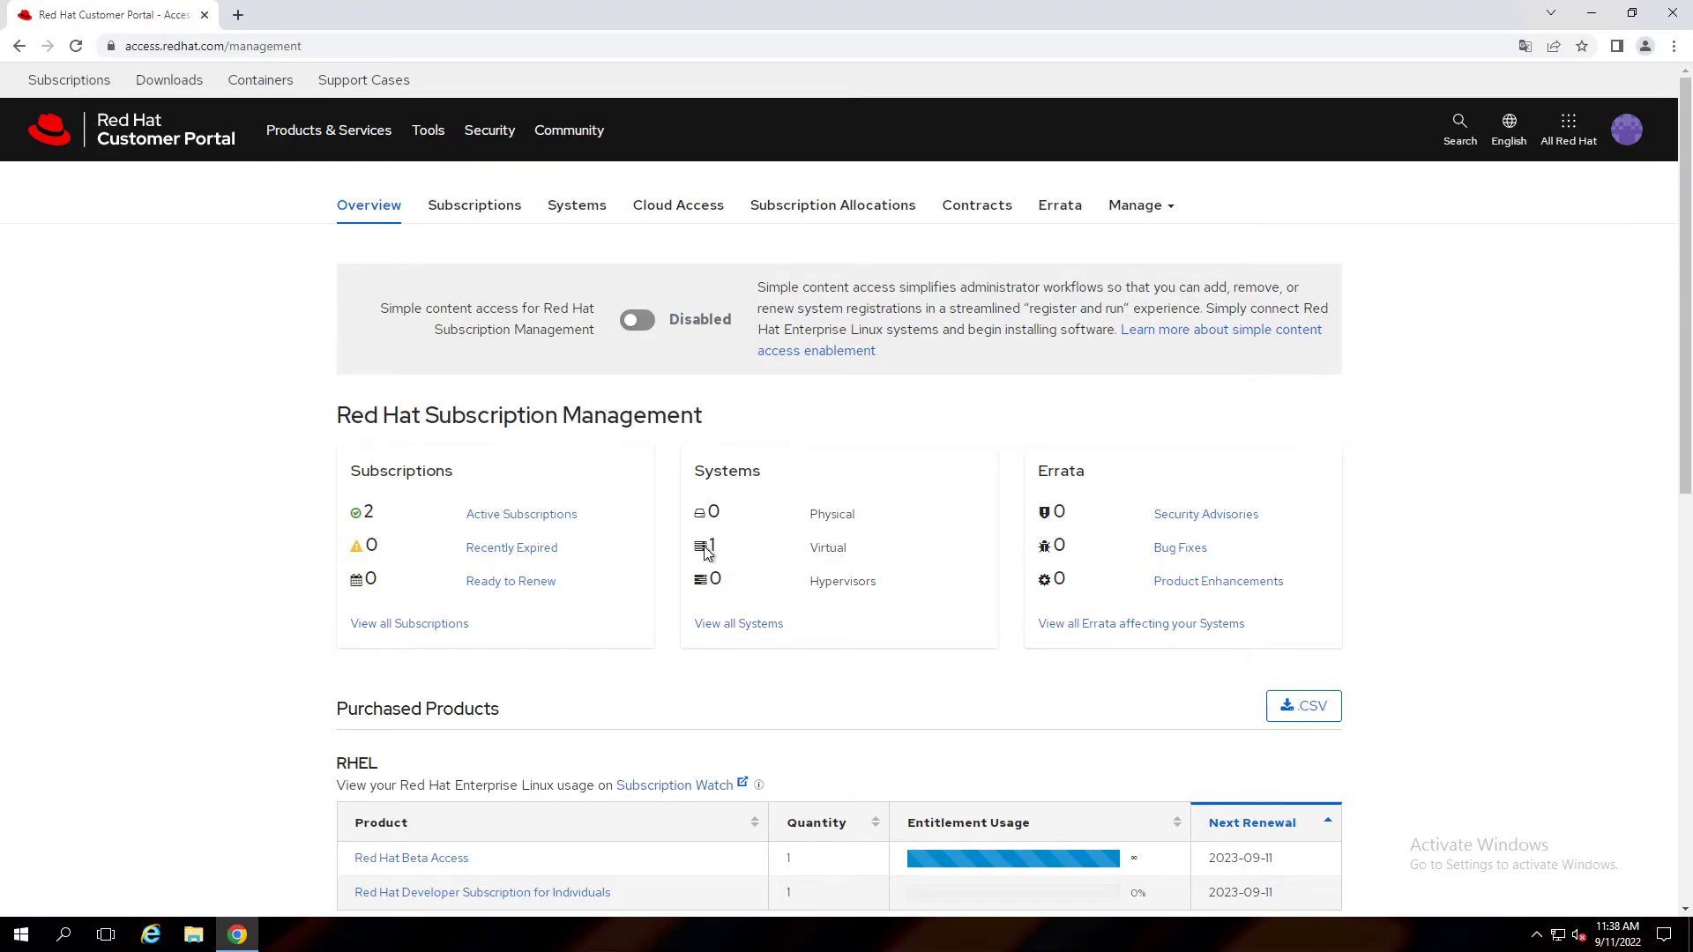
drag(861, 546, 706, 548)
click(720, 626)
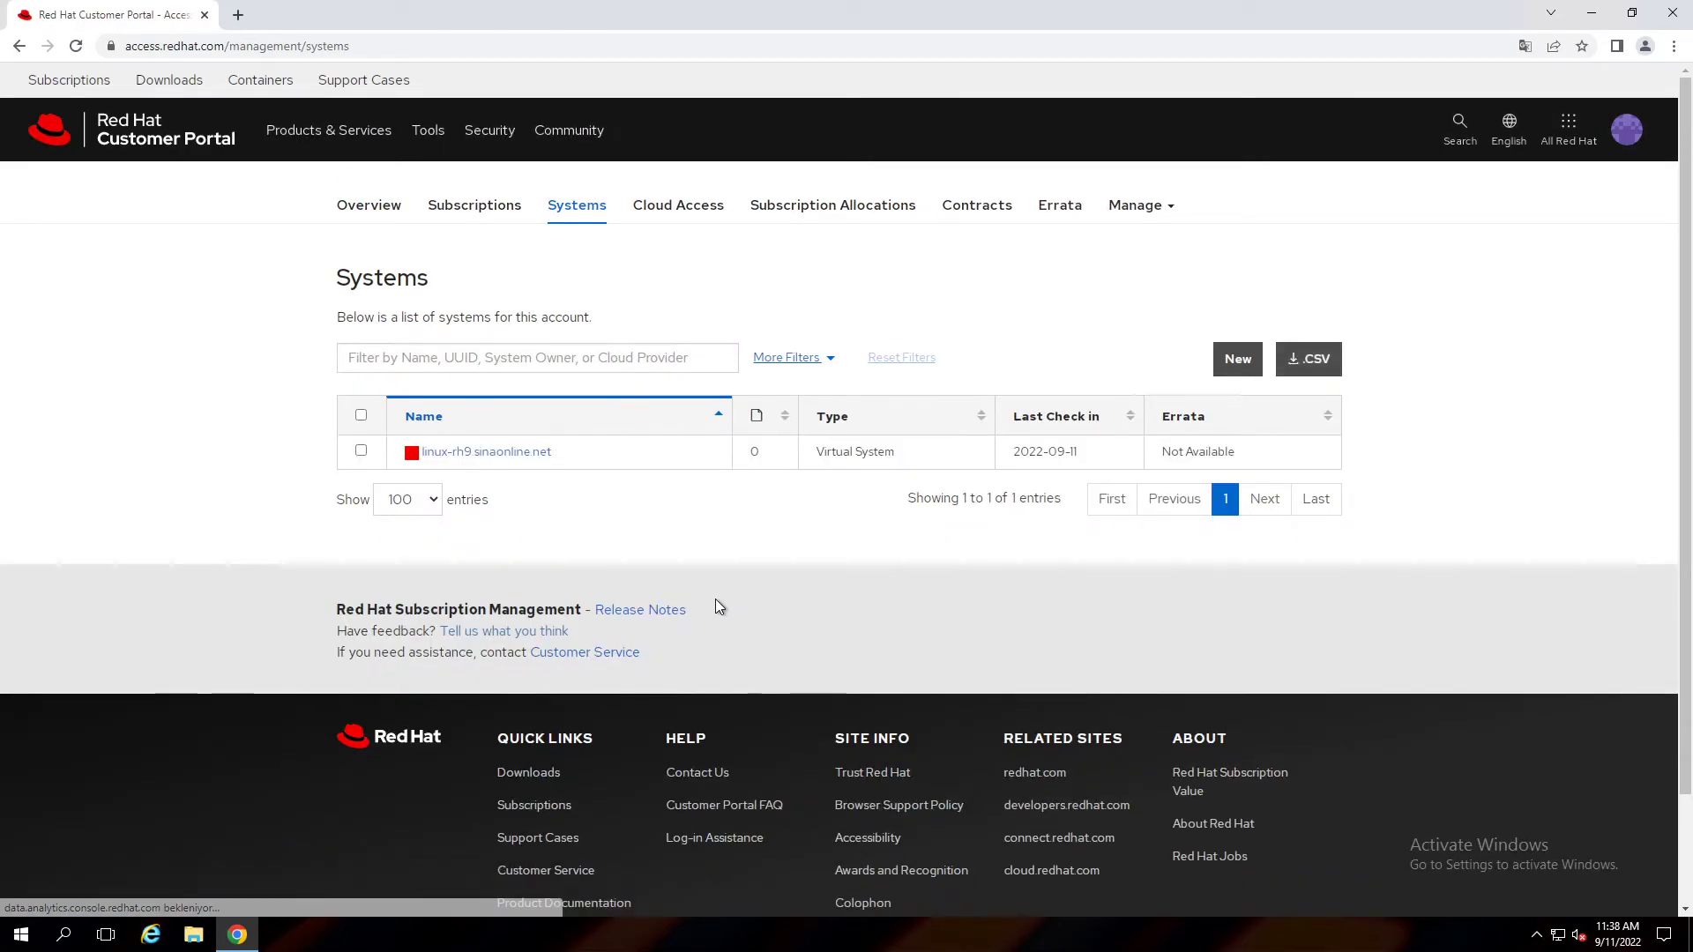
Open linux-rh9.sinaonline.net, note its Not Subscribed status, and view its Subscriptions tab.
click(517, 453)
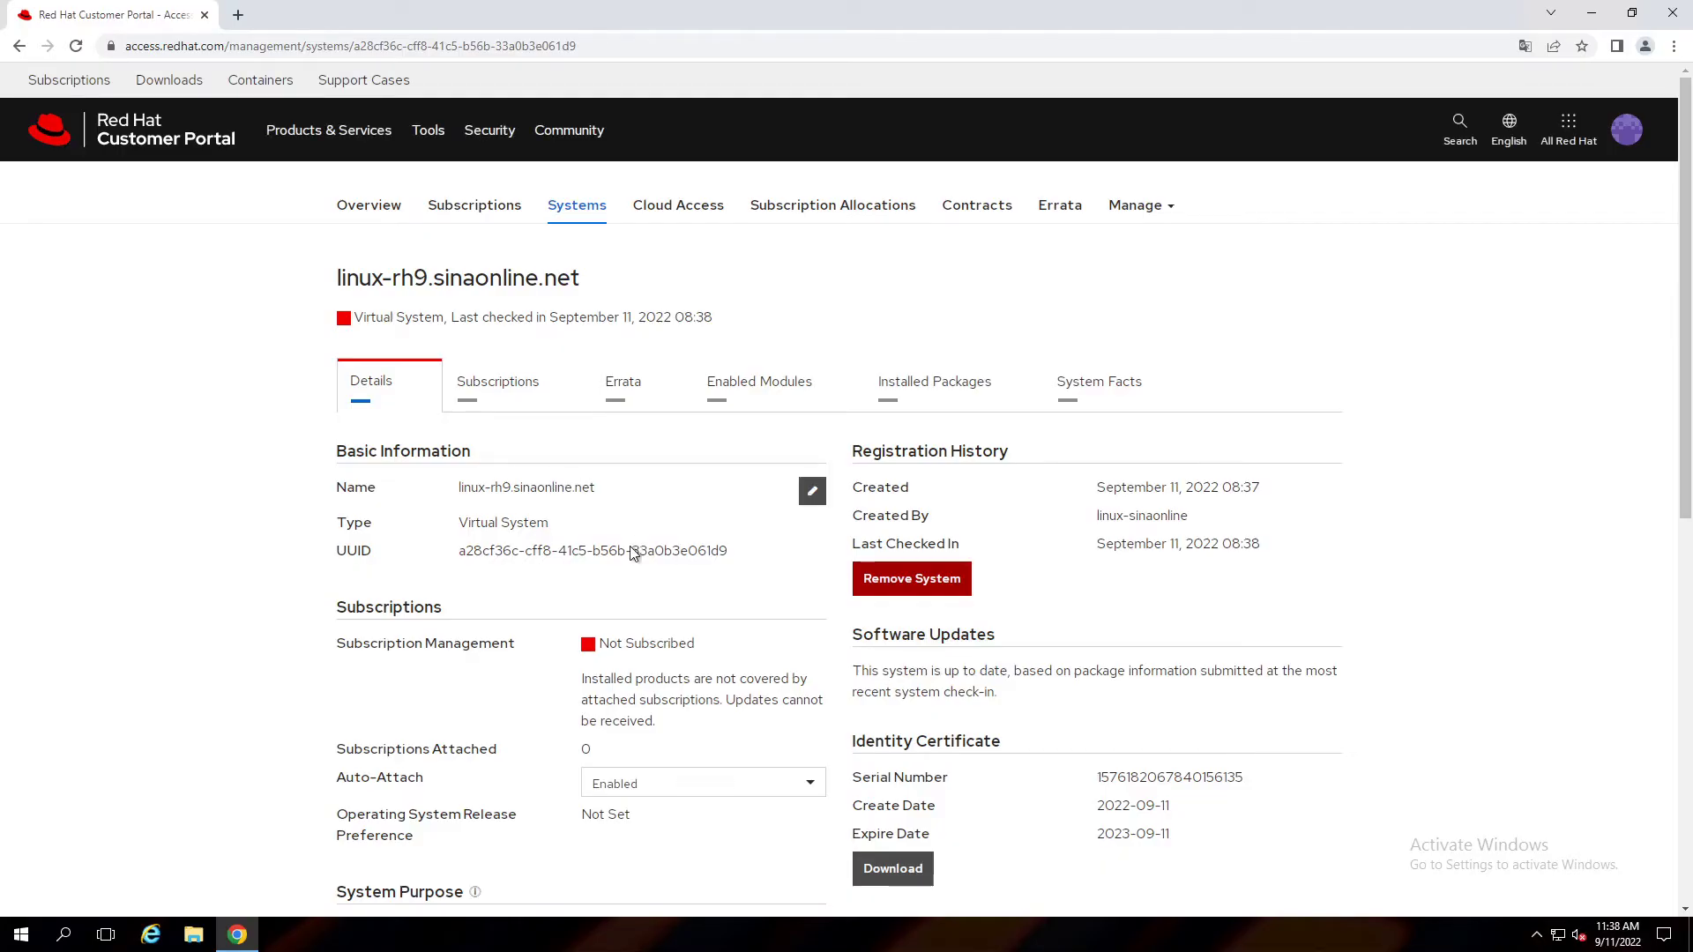
drag(611, 637, 696, 644)
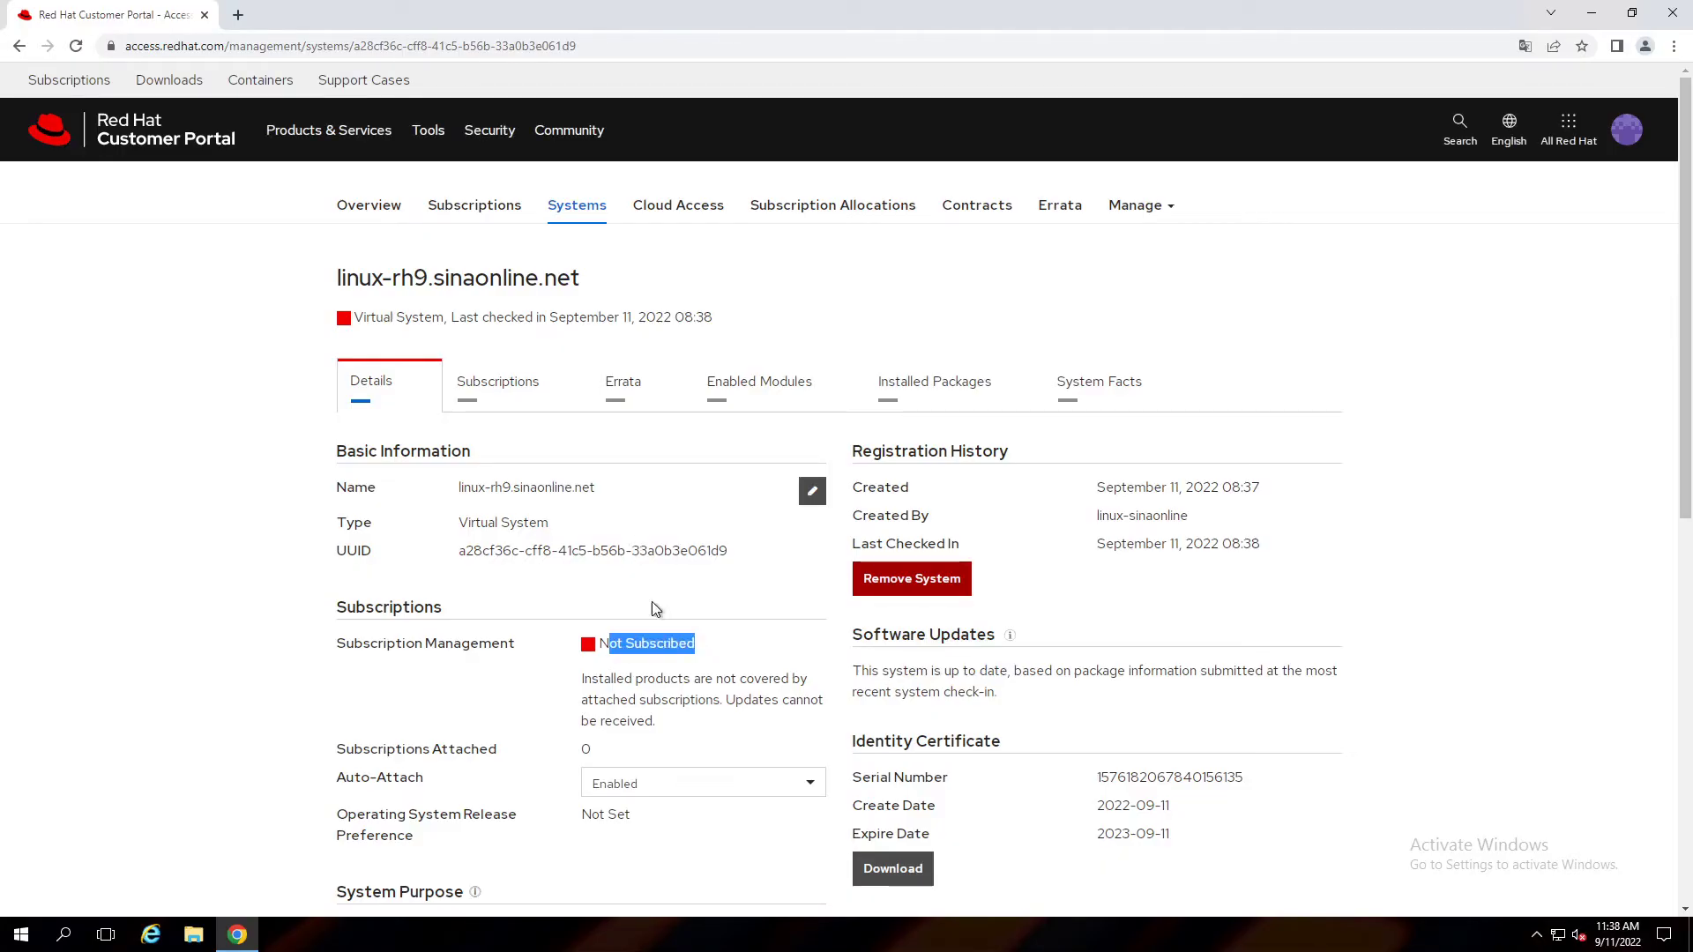
click(498, 386)
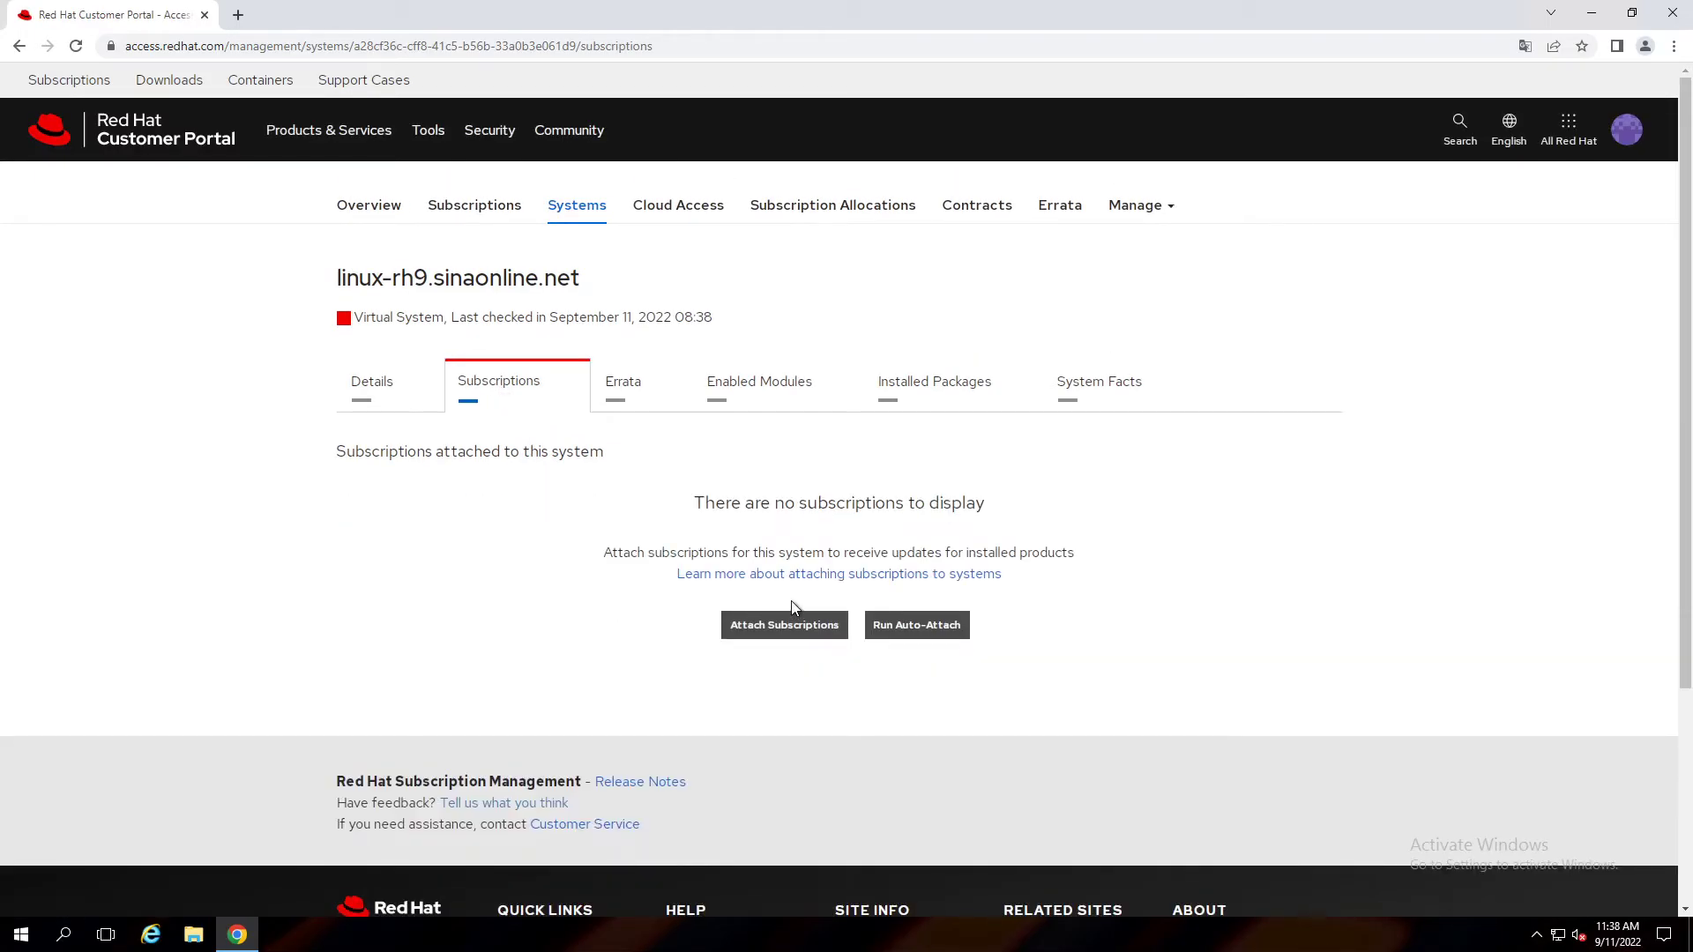
Auto-attach the Developer Subscription for Individuals, check its dates, and confirm Properly Subscribed under Details.
click(909, 632)
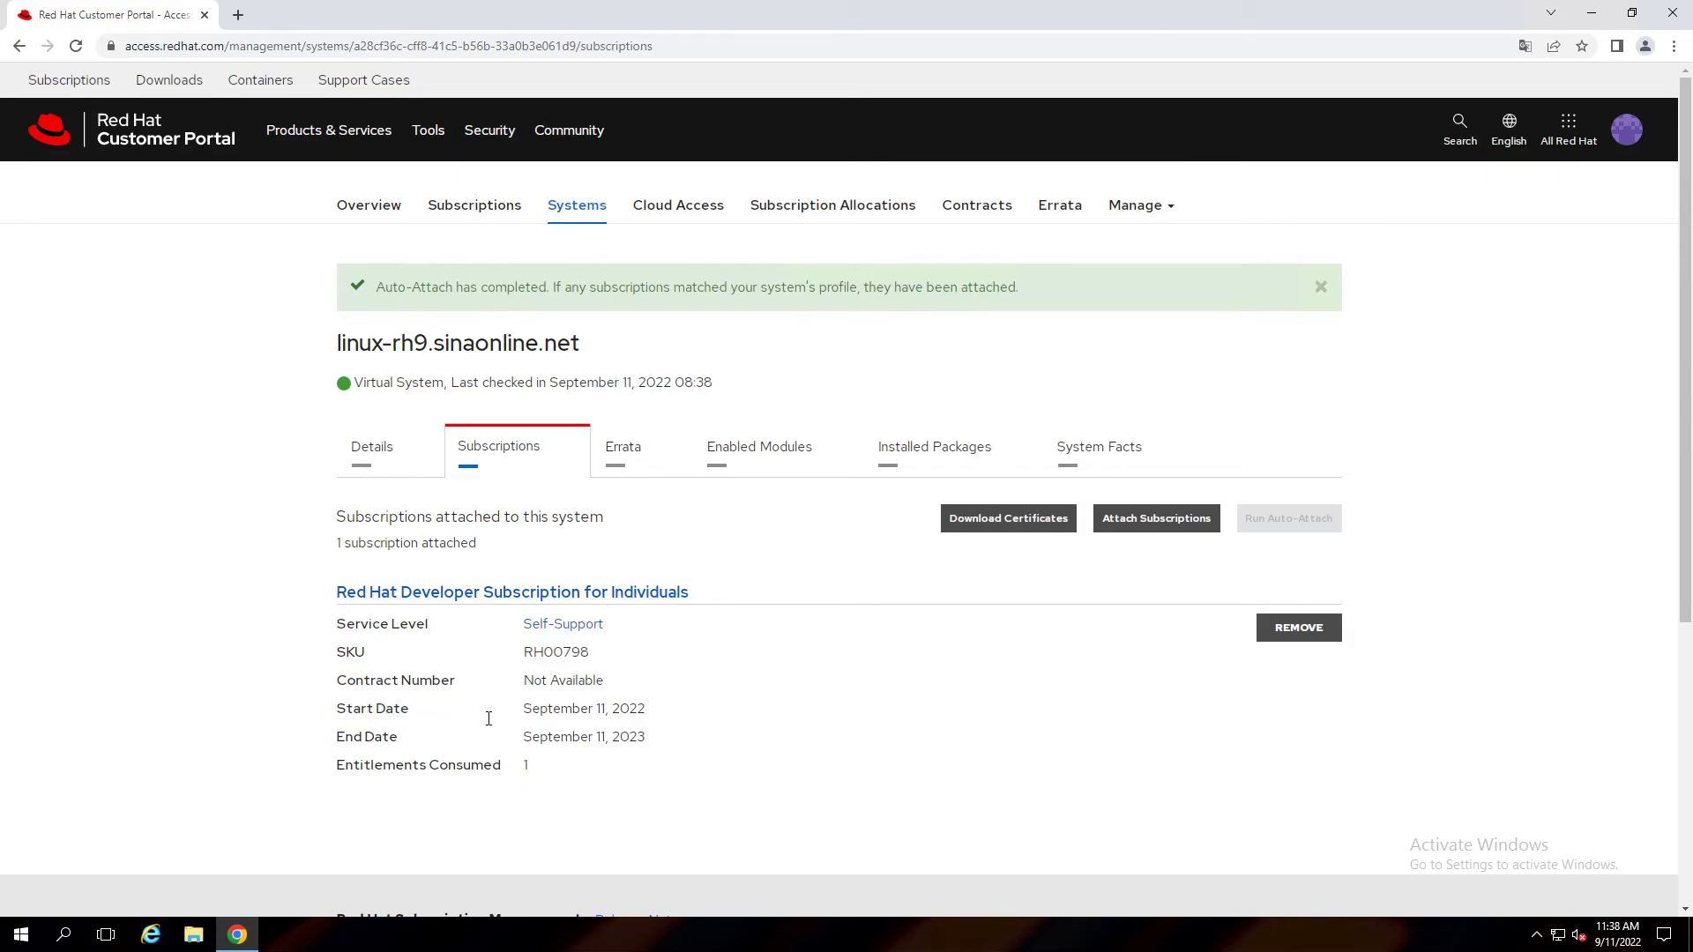
drag(361, 708, 638, 737)
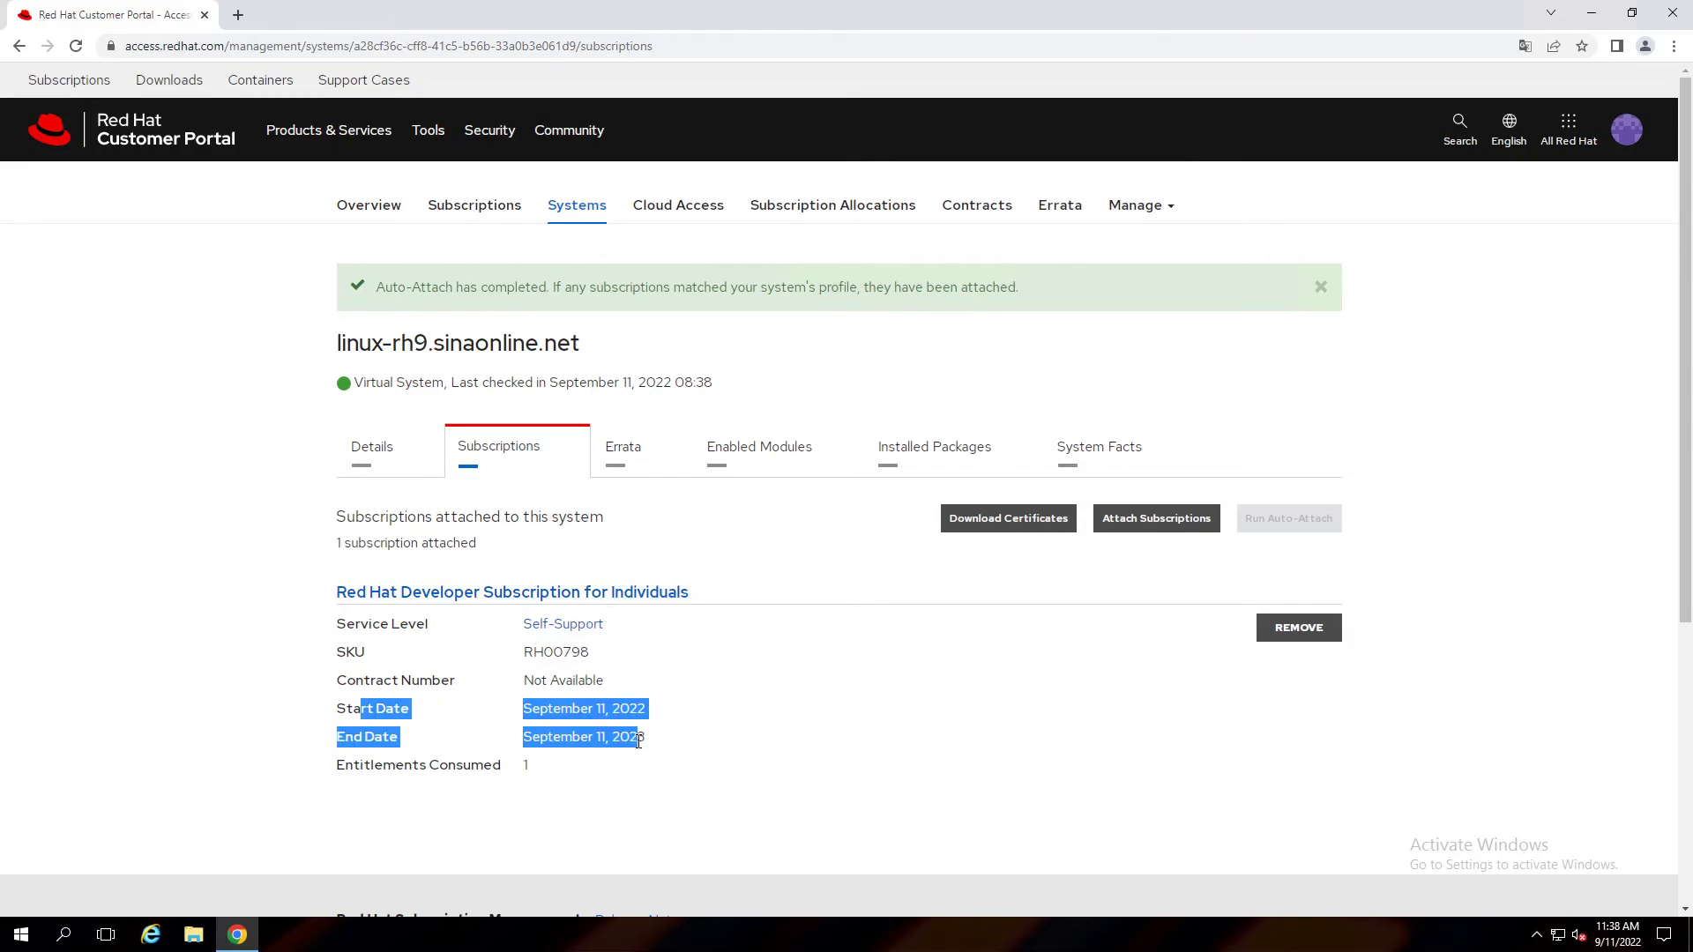
click(361, 467)
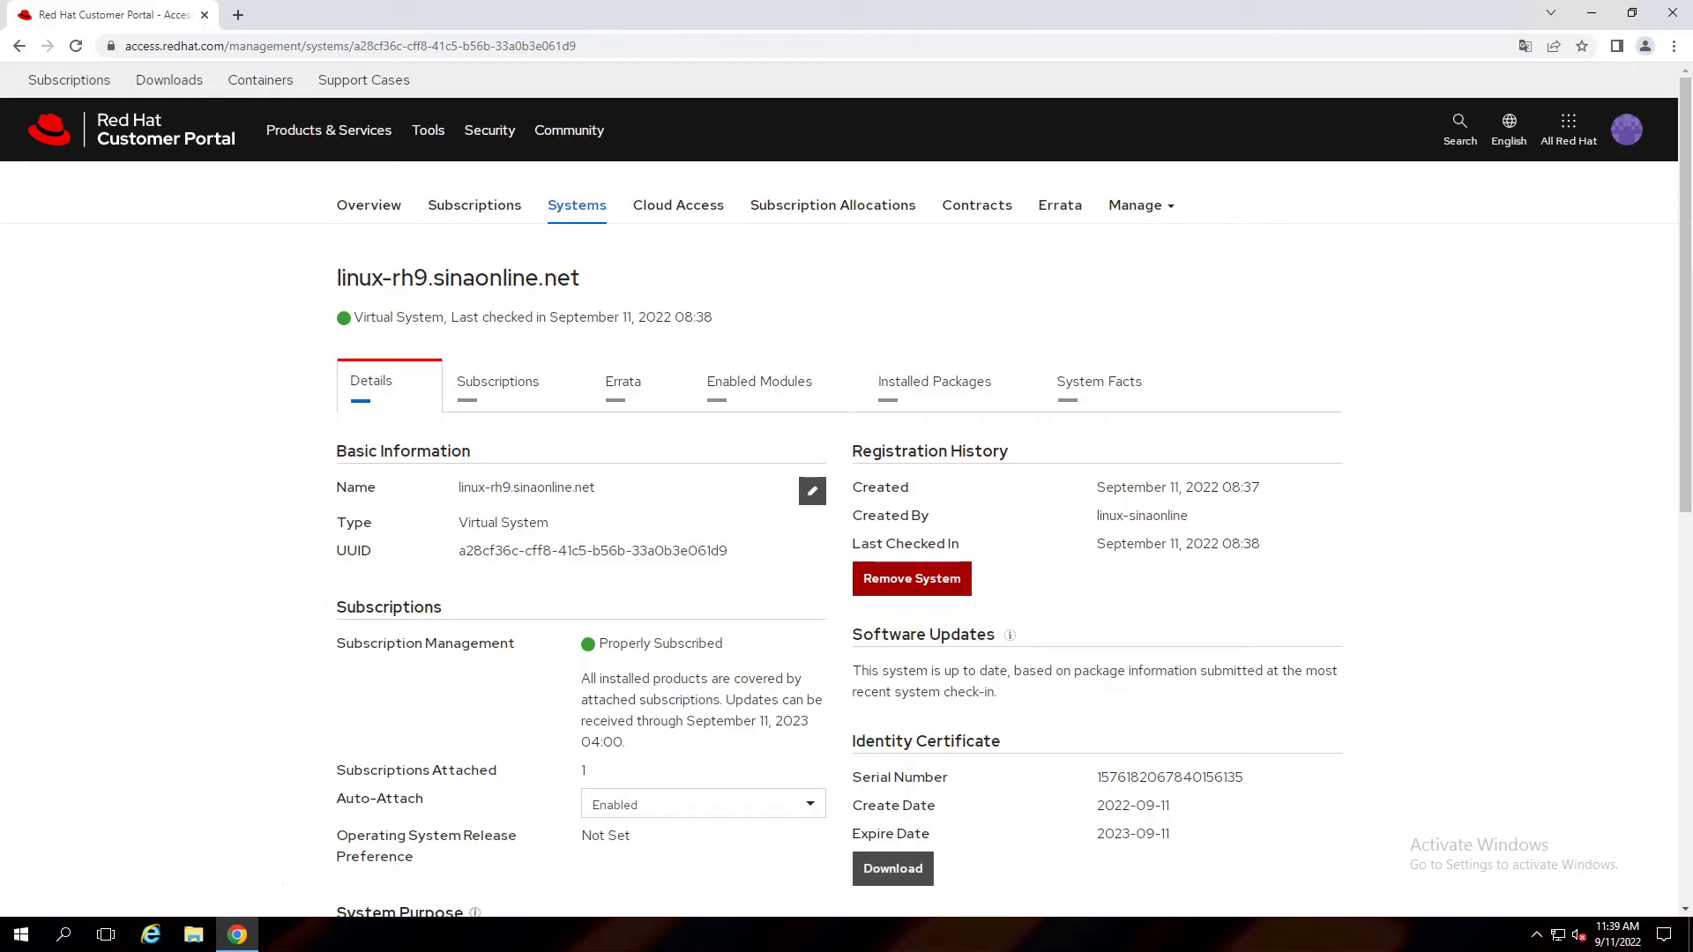
Run subscription-manager list in PuTTY and confirm the RHEL product shows Subscribed with its dates.
key(alt+Tab)
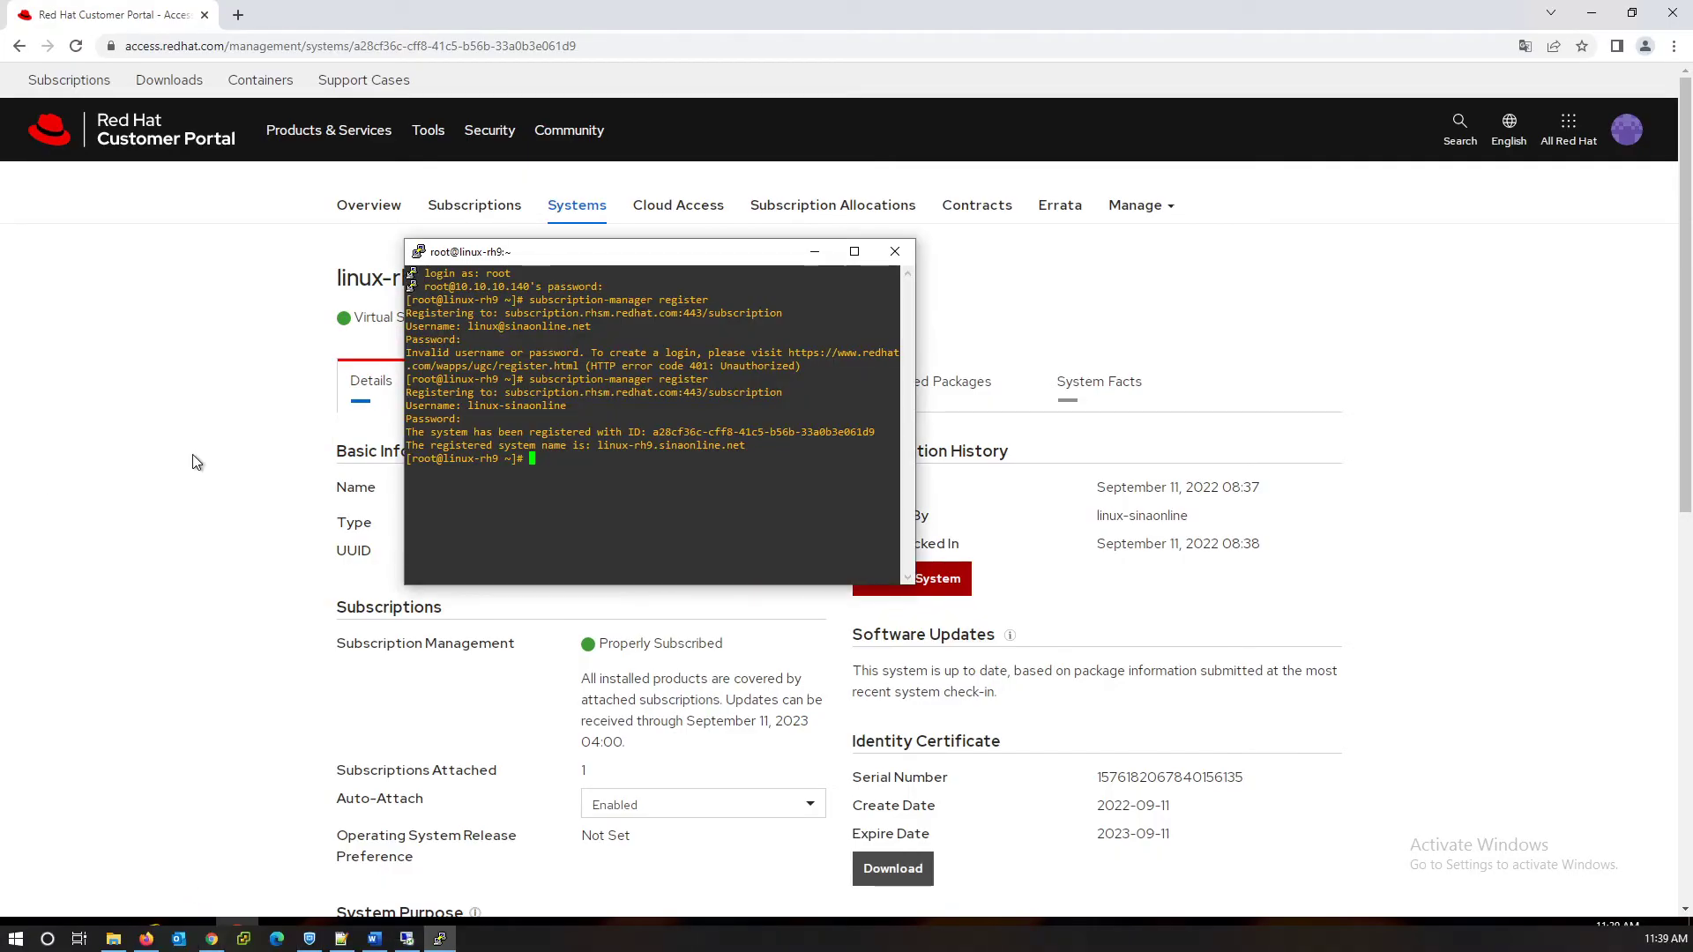
key(Up)
key(BackSpace)
key(BackSpace)
key(BackSpace)
key(BackSpace)
key(BackSpace)
key(BackSpace)
key(BackSpace)
key(BackSpace)
text(list)
key(Return)
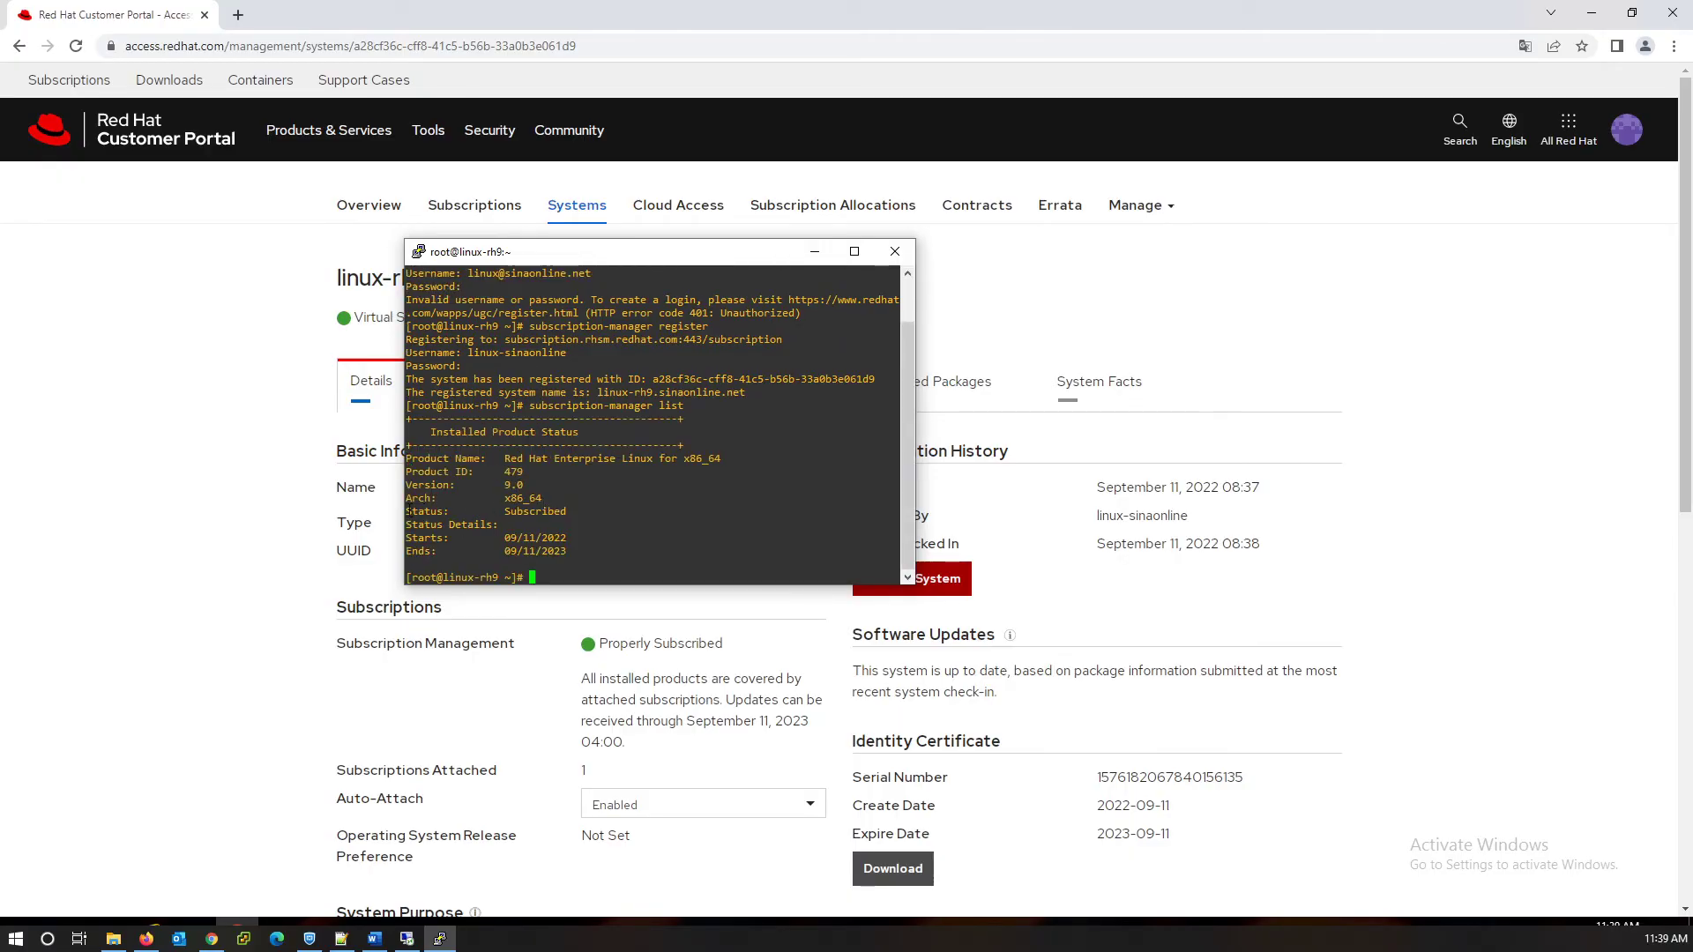
drag(407, 511, 583, 565)
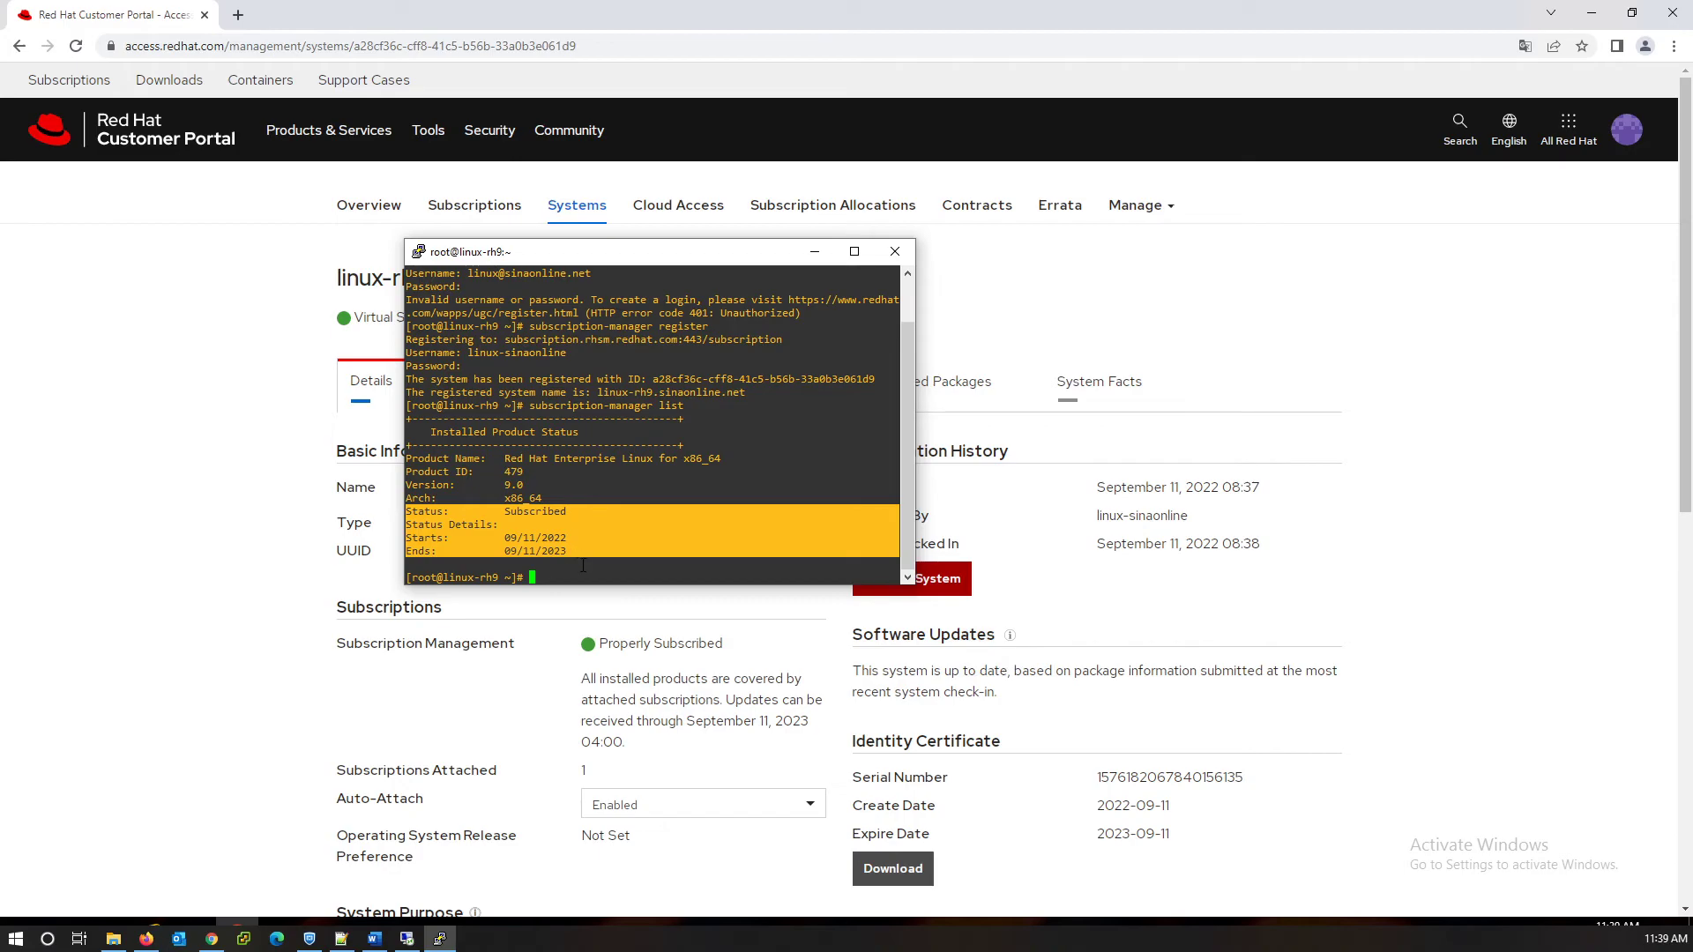
Run yum install nano, which fails because no repositories are enabled.
click(587, 568)
text(yum install nano)
key(Return)
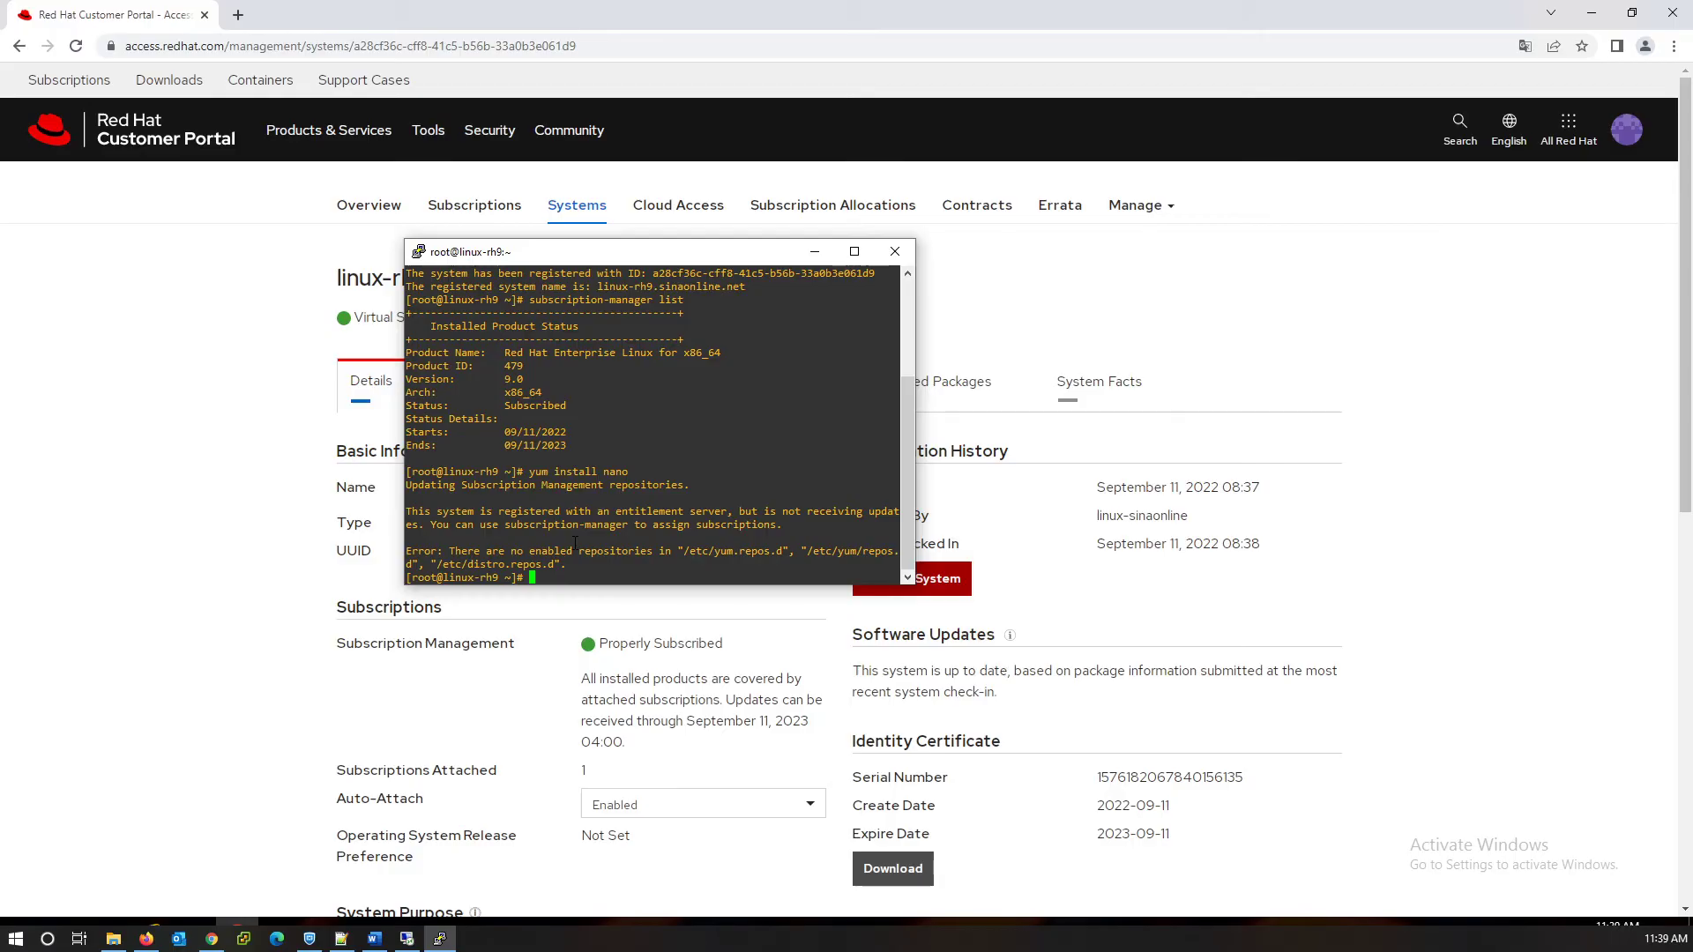
Run subscription-manager repos to list the available Red Hat repositories.
key(Up)
key(Up)
key(BackSpace)
key(BackSpace)
key(BackSpace)
key(BackSpace)
text(repos)
key(Return)
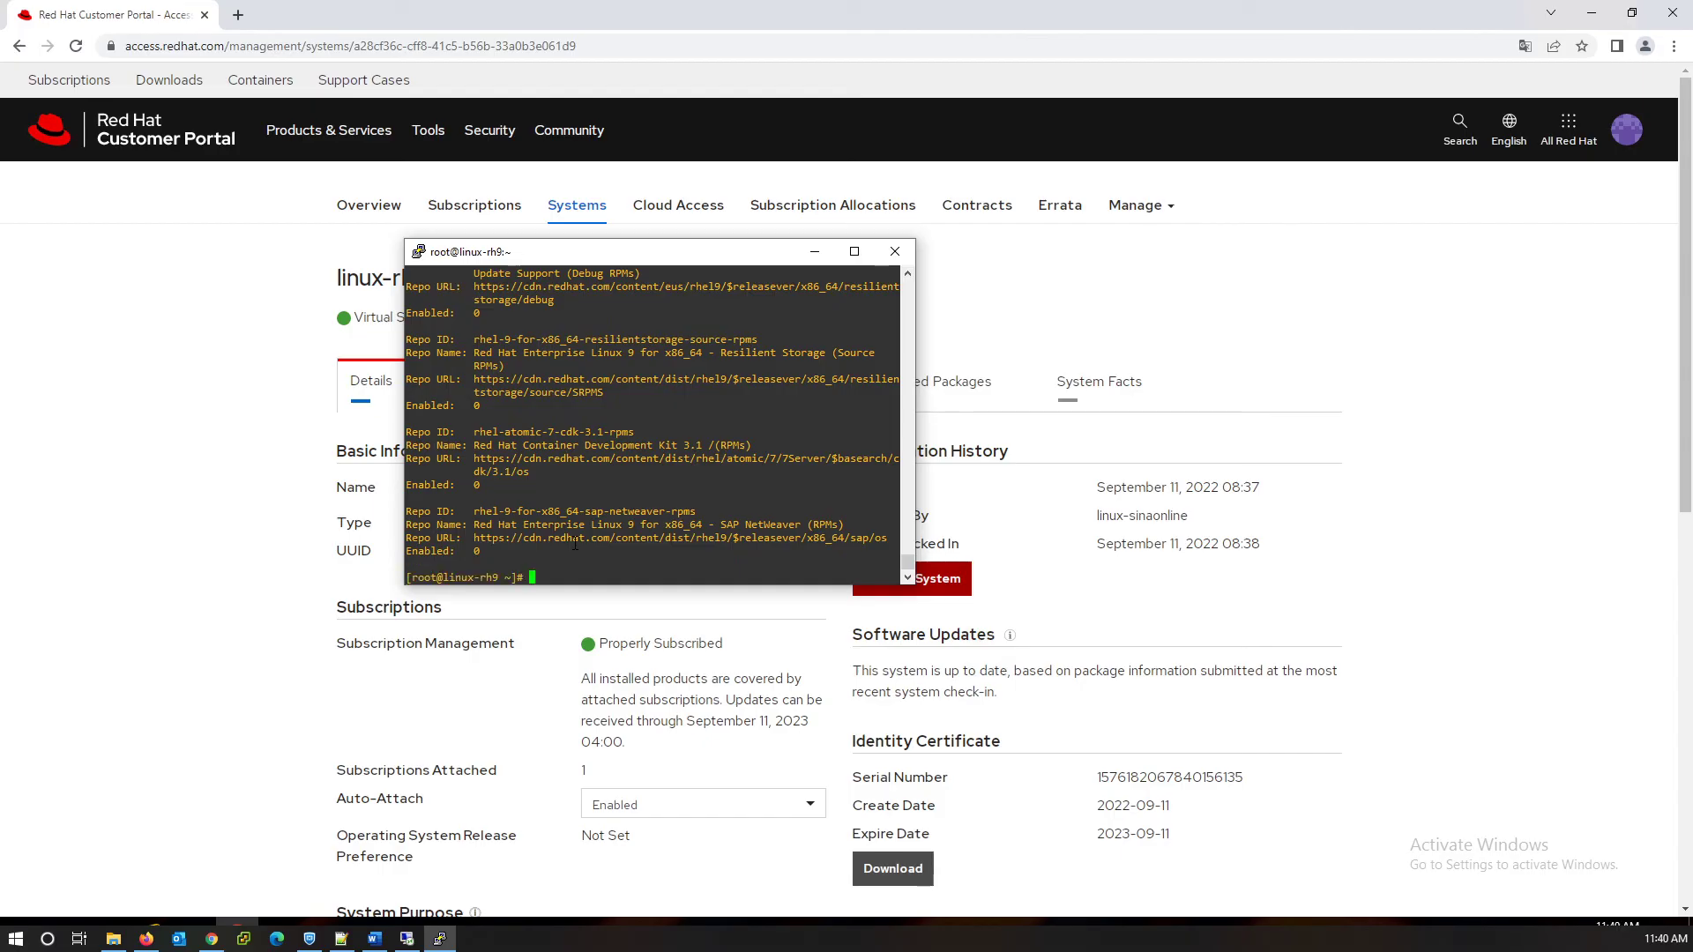
Install nano 5.6.1 with yum, answering y to the install and both GPG key prompts.
text(yum install nano)
key(Return)
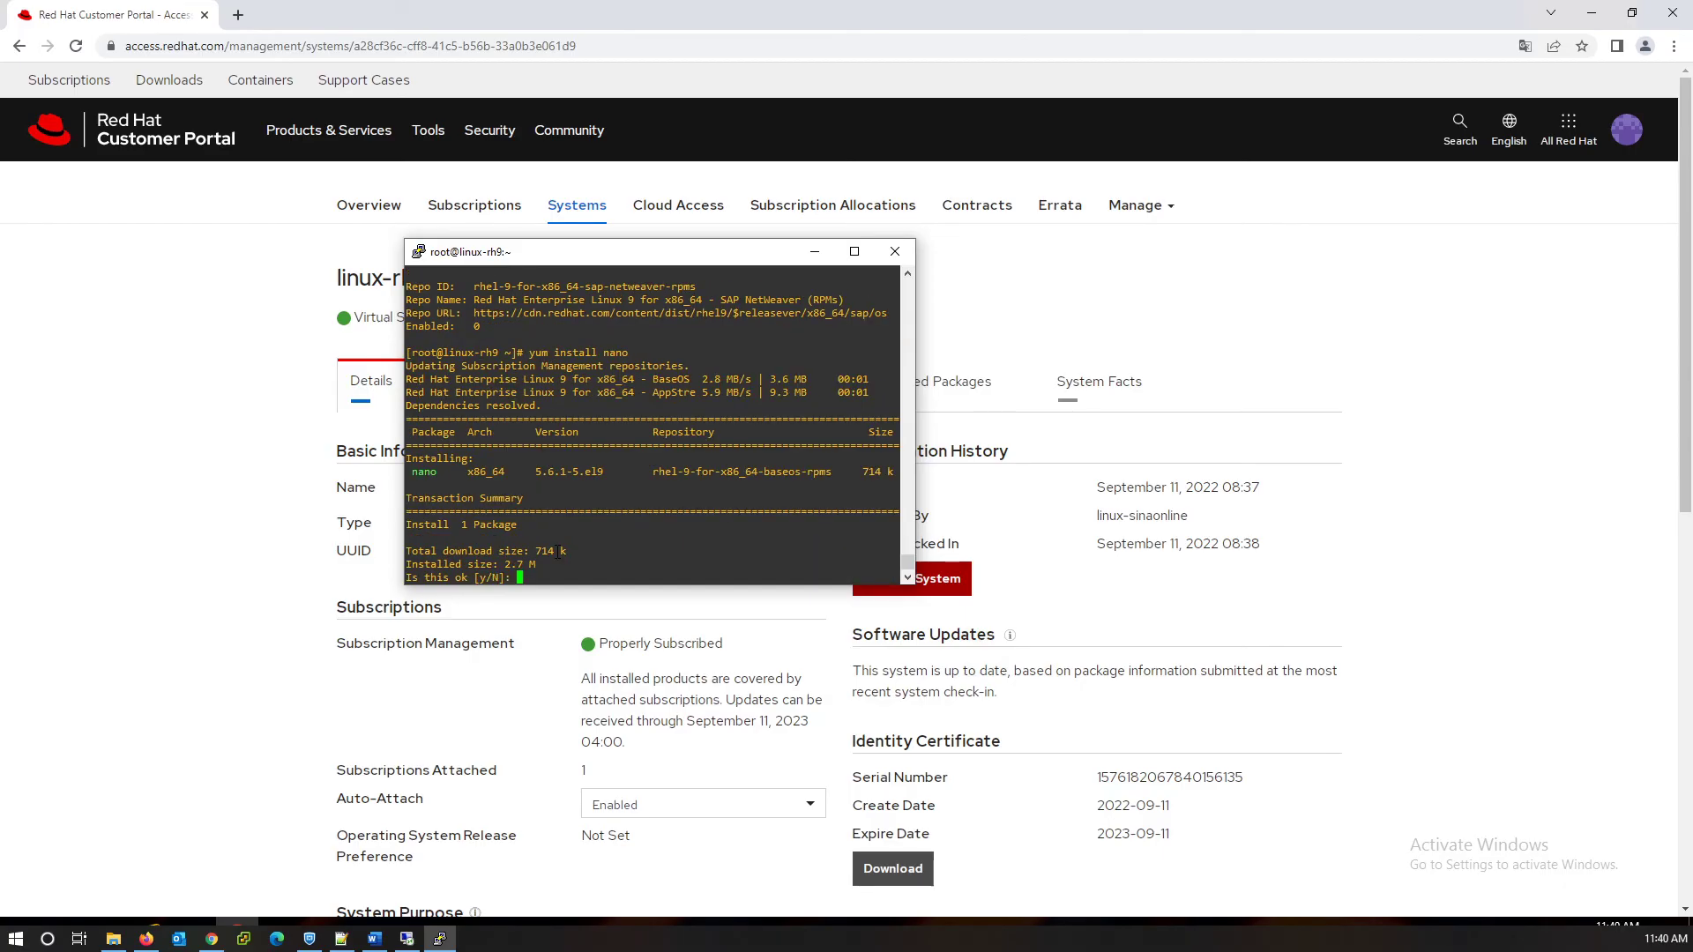
text(y)
key(Return)
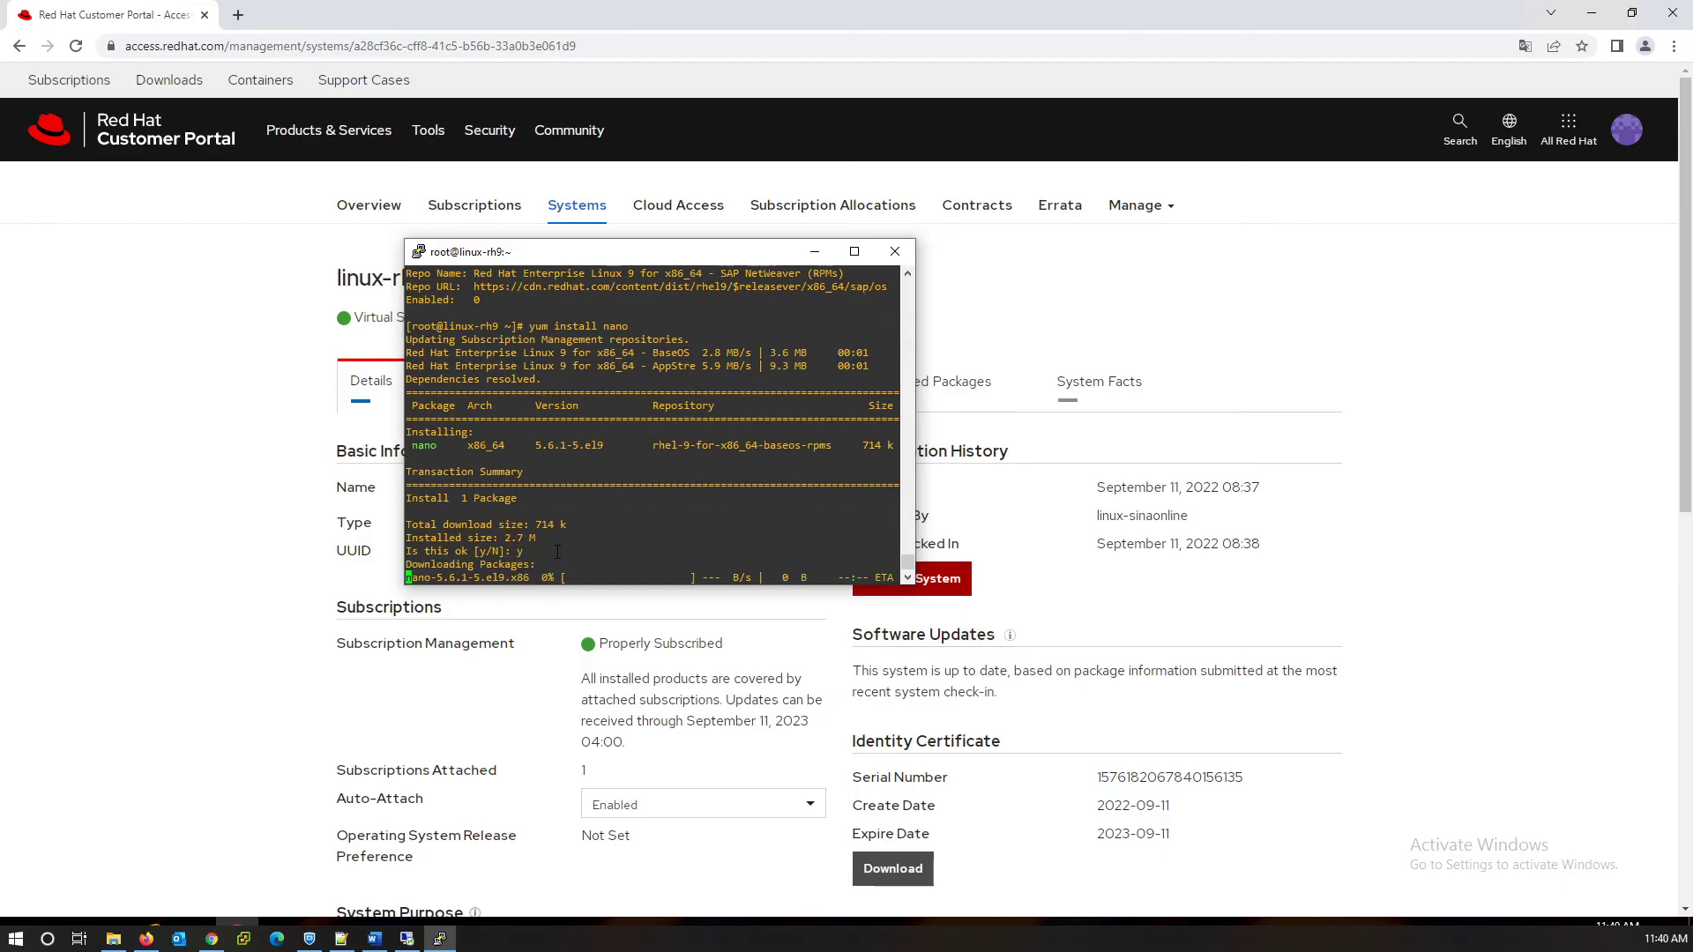
text(y)
key(Return)
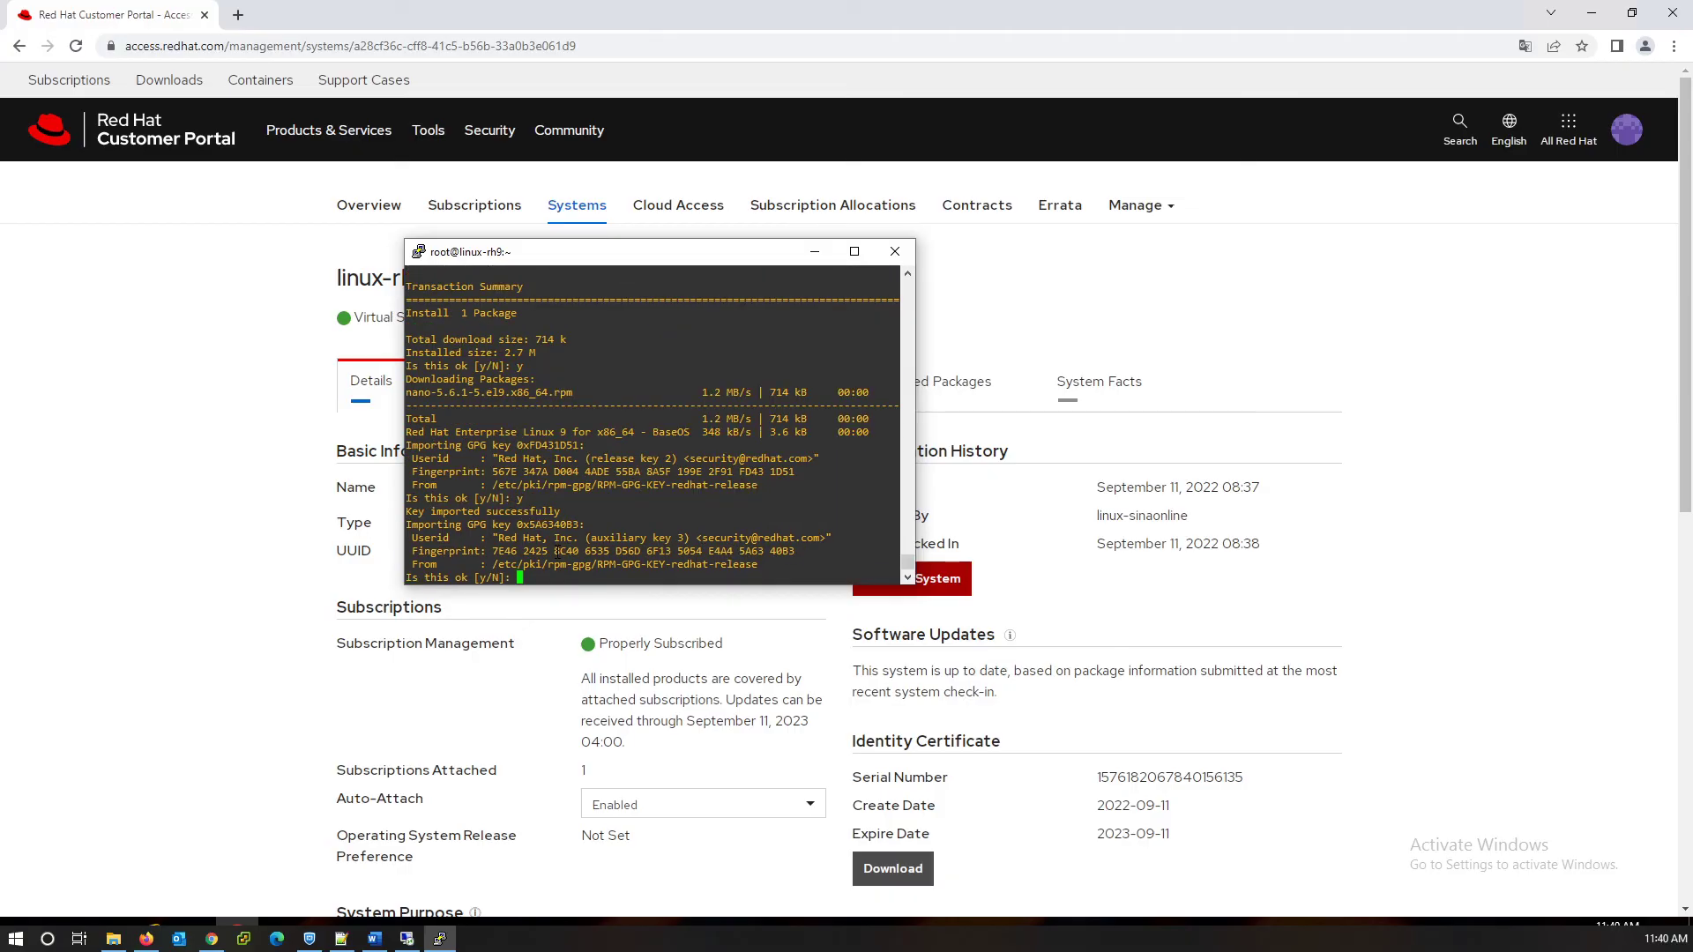
text(y)
key(Return)
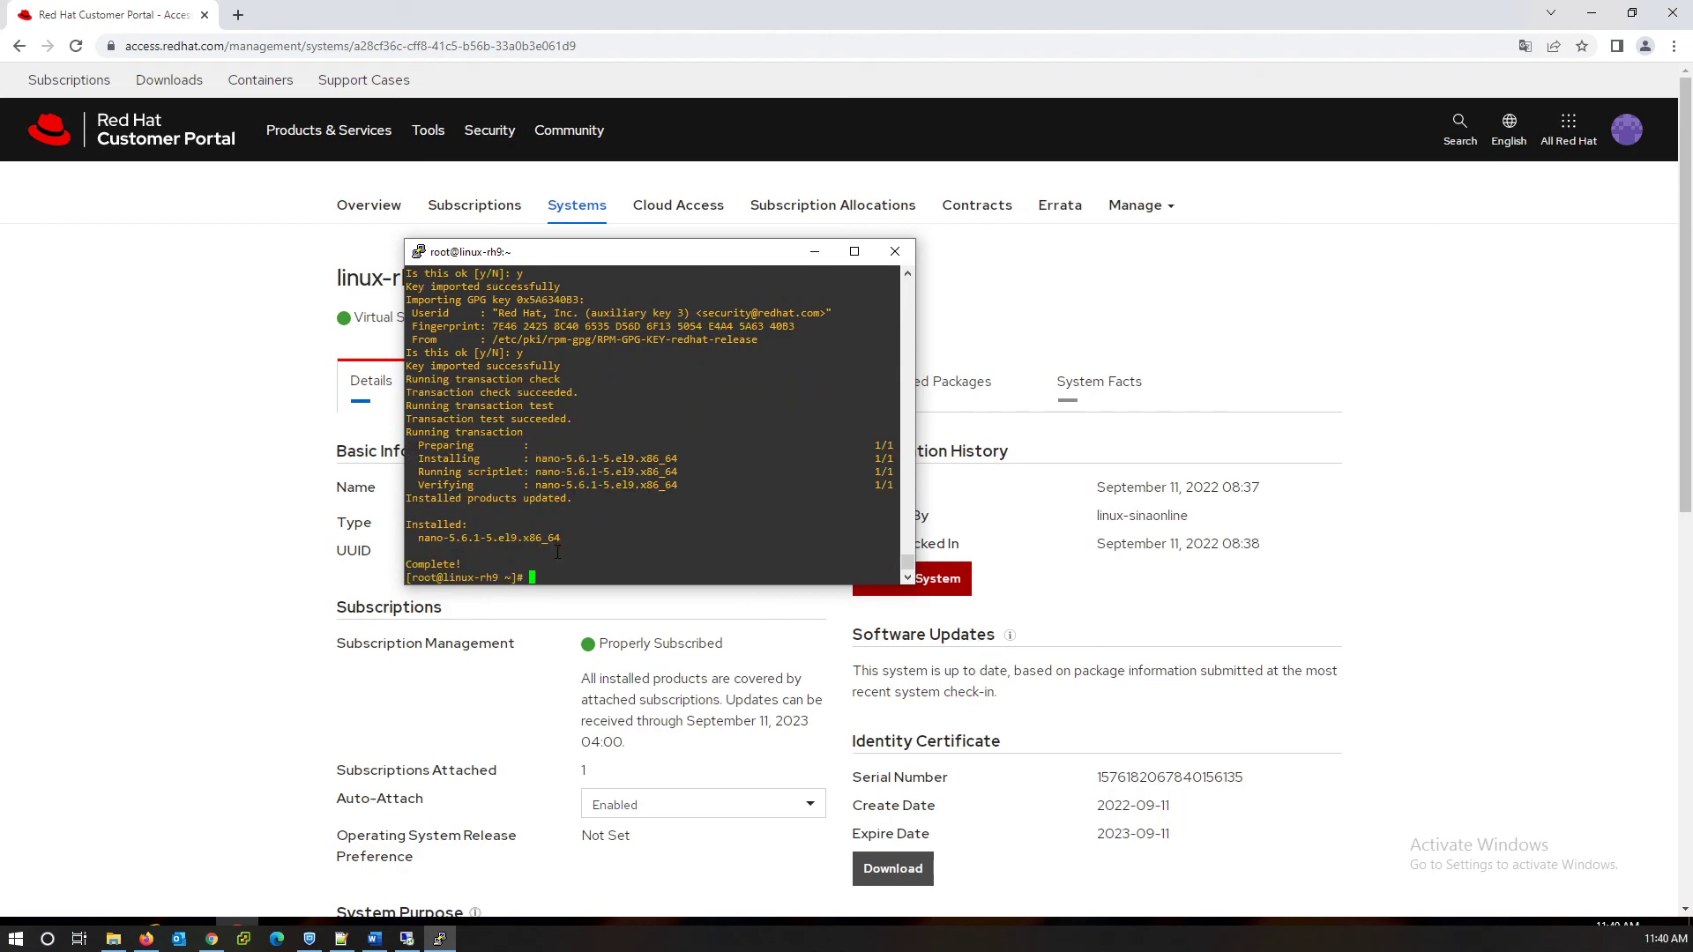
key(Return)
key(Return)
key(Return)
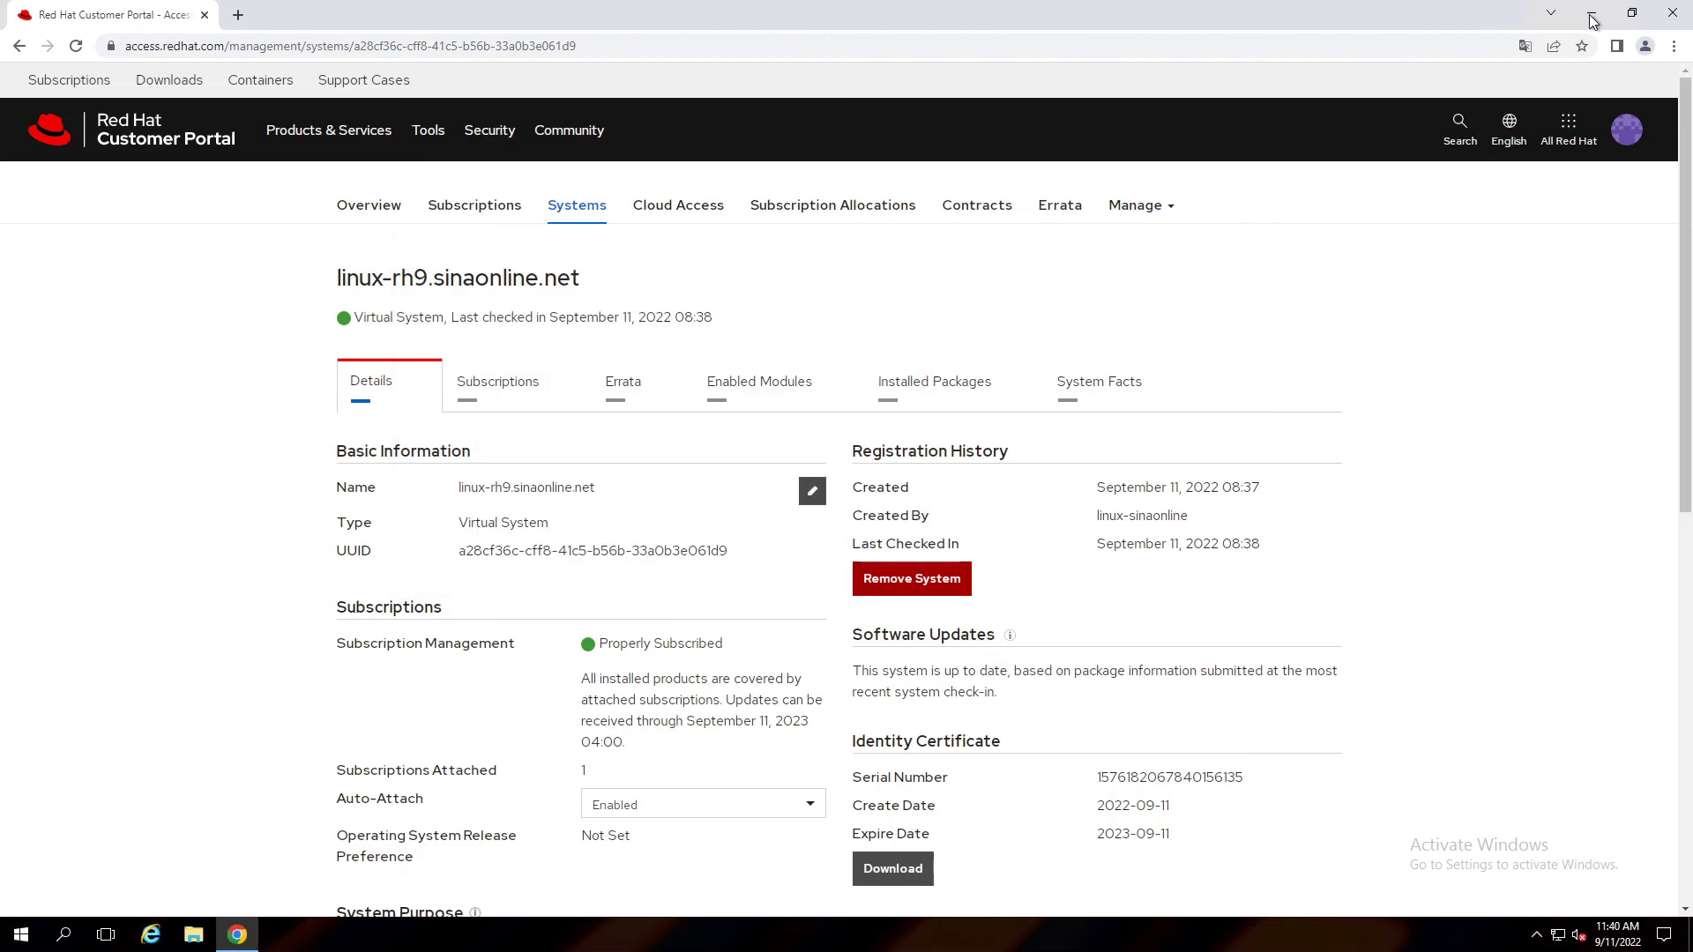
Minimize the Chrome window to reveal the Windows desktop.
click(1590, 12)
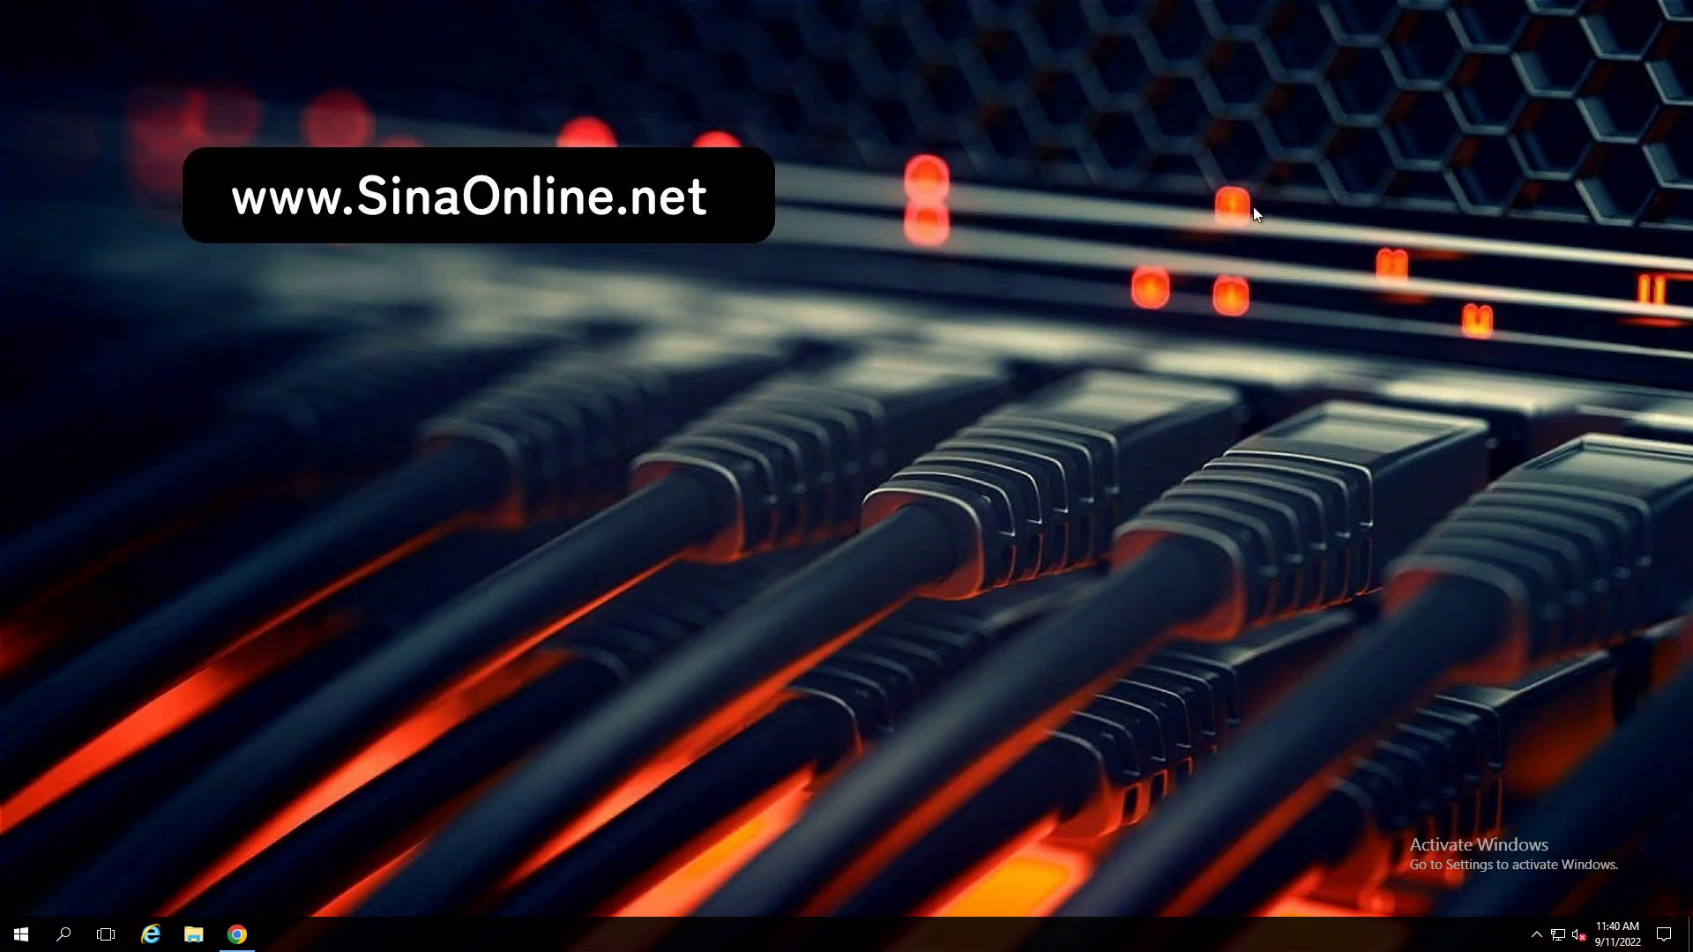